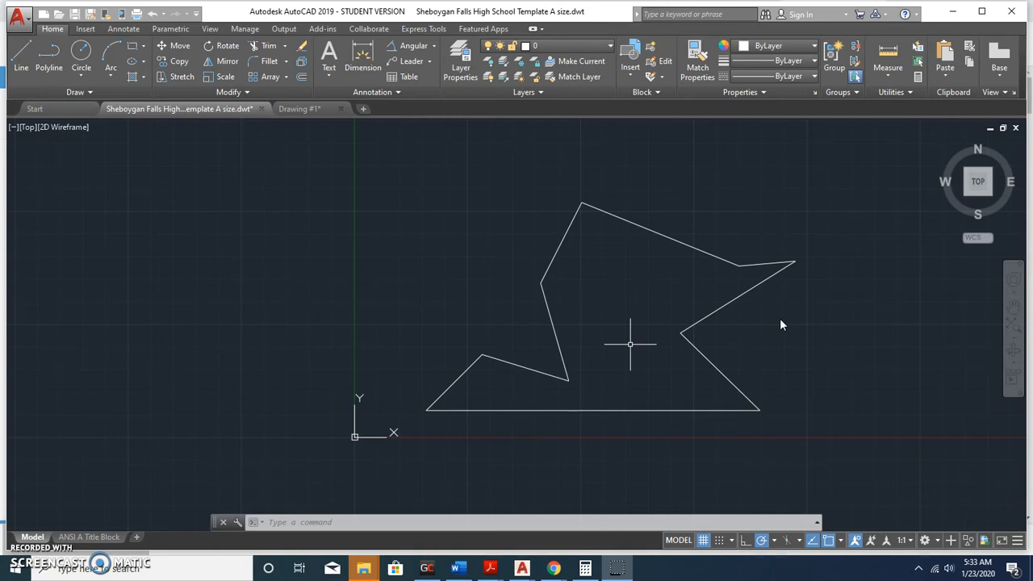
# Create a new layer named Dimensions1 and give it the colour red.
pyautogui.click(763, 330)
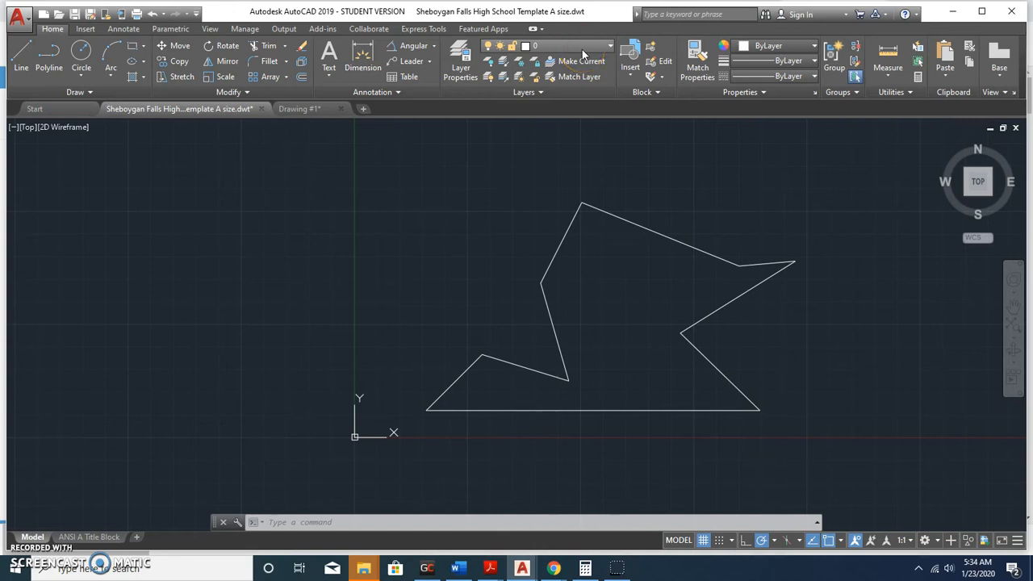
pyautogui.click(610, 48)
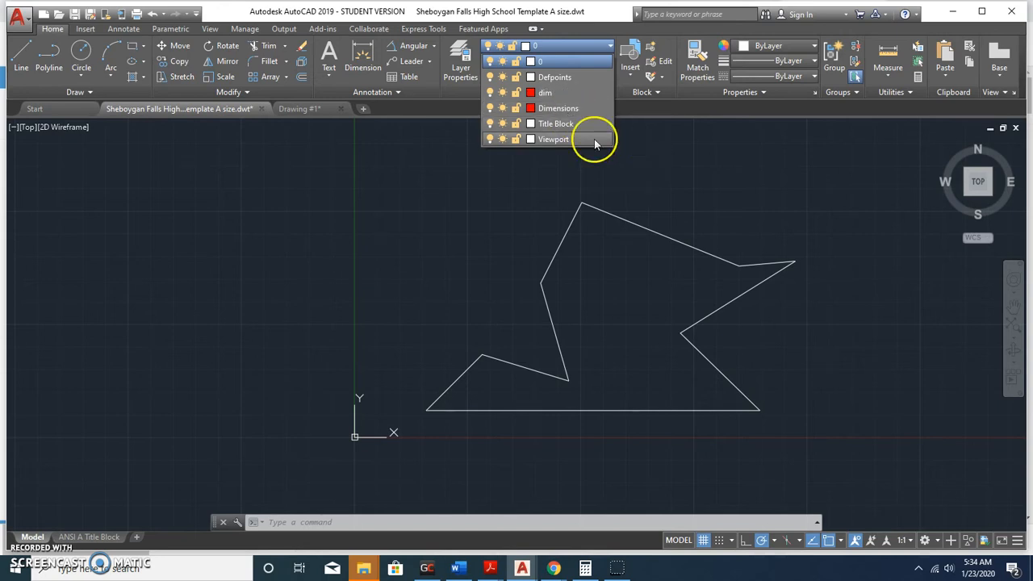
pyautogui.click(464, 61)
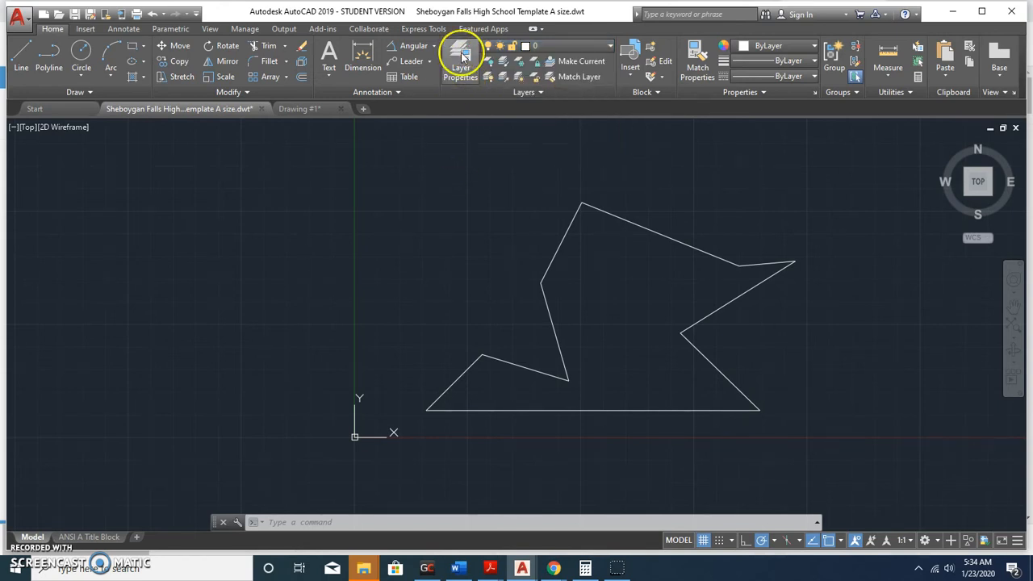
pyautogui.click(463, 56)
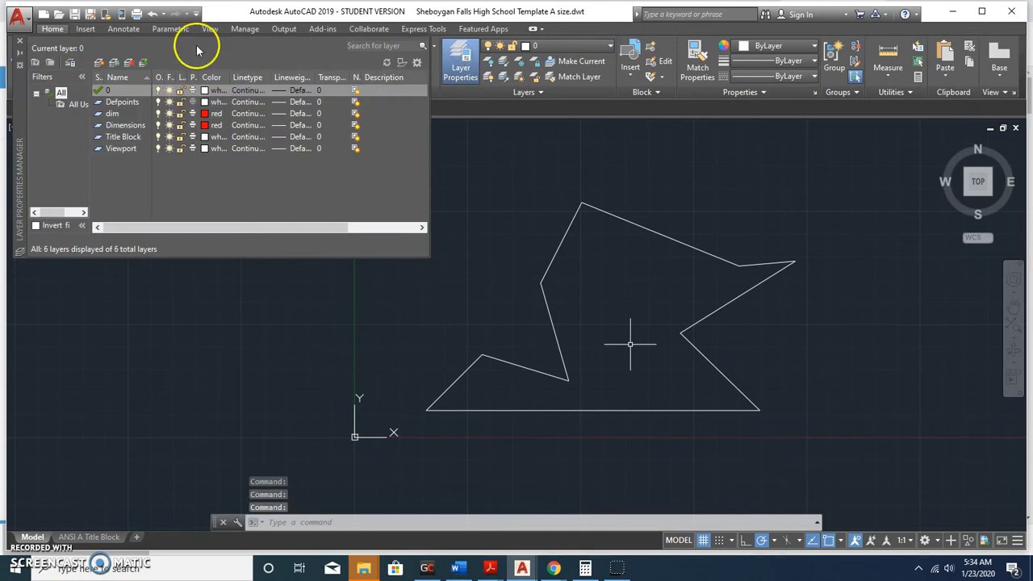
pyautogui.click(96, 65)
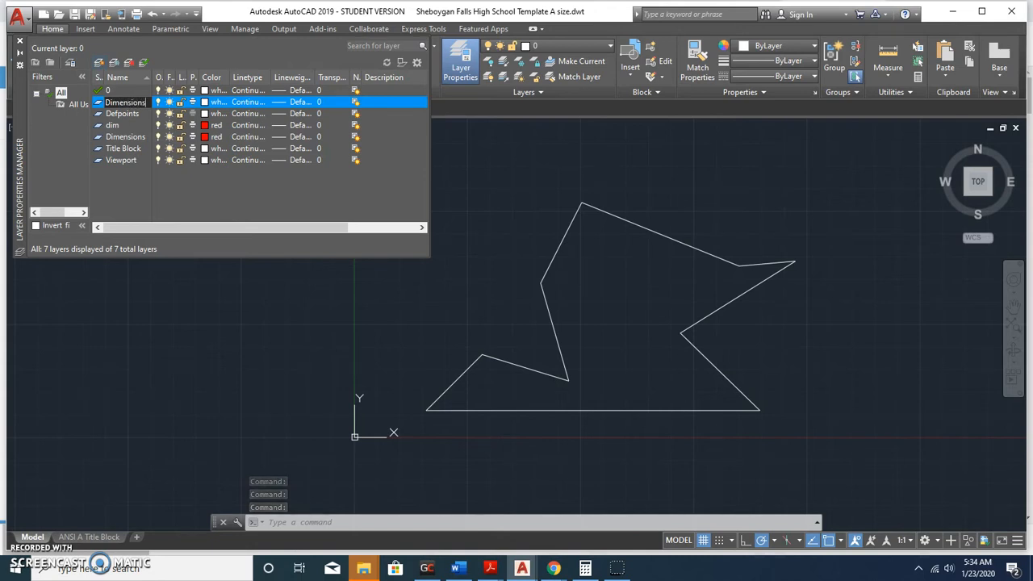
pyautogui.click(206, 109)
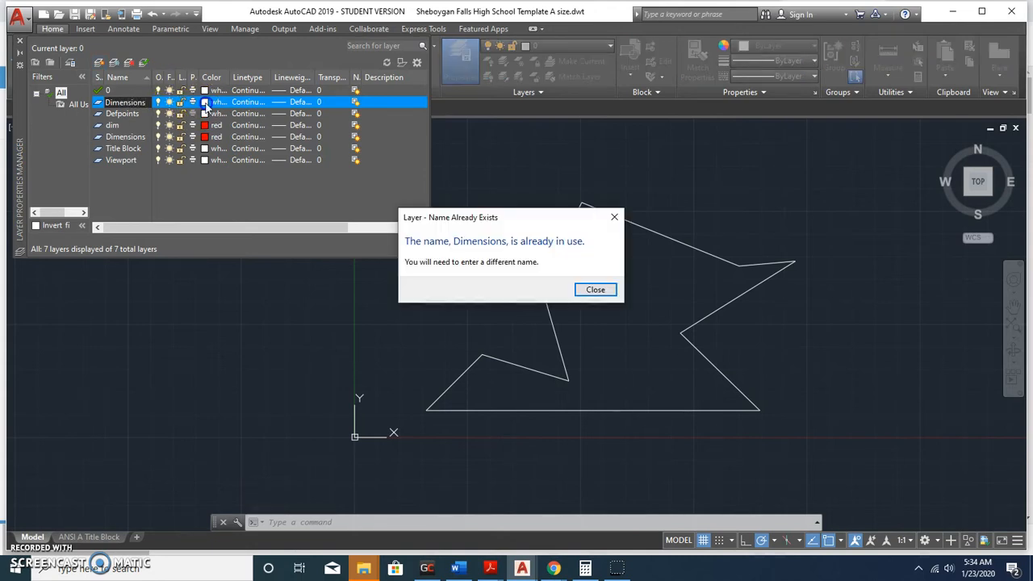
pyautogui.click(595, 290)
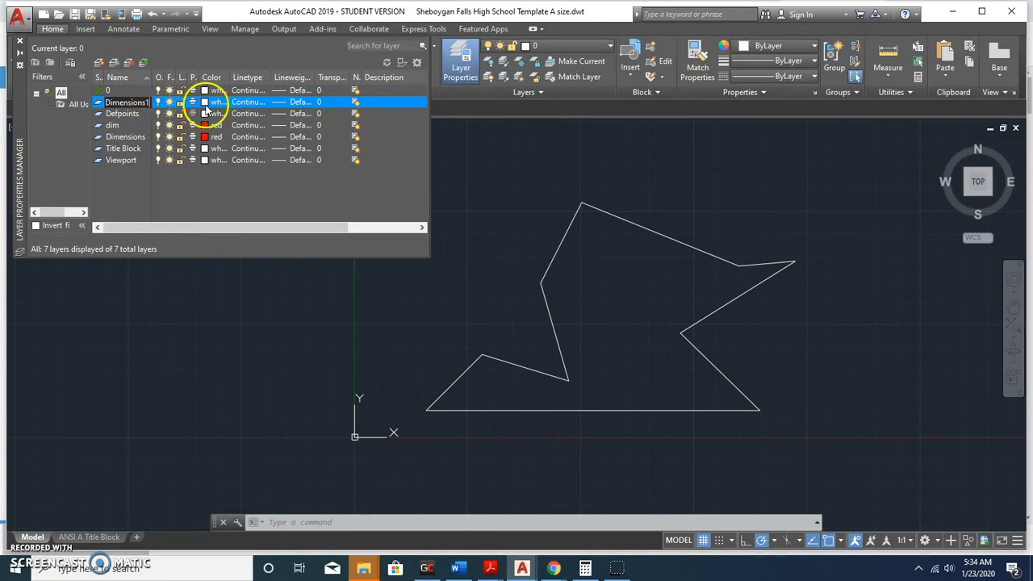
pyautogui.click(207, 104)
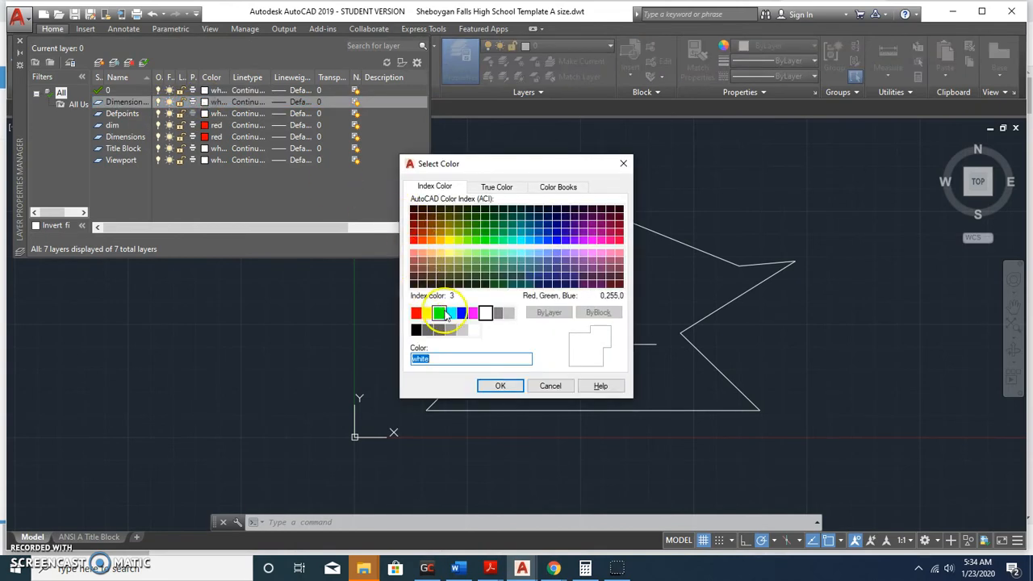
pyautogui.click(415, 313)
pyautogui.click(500, 385)
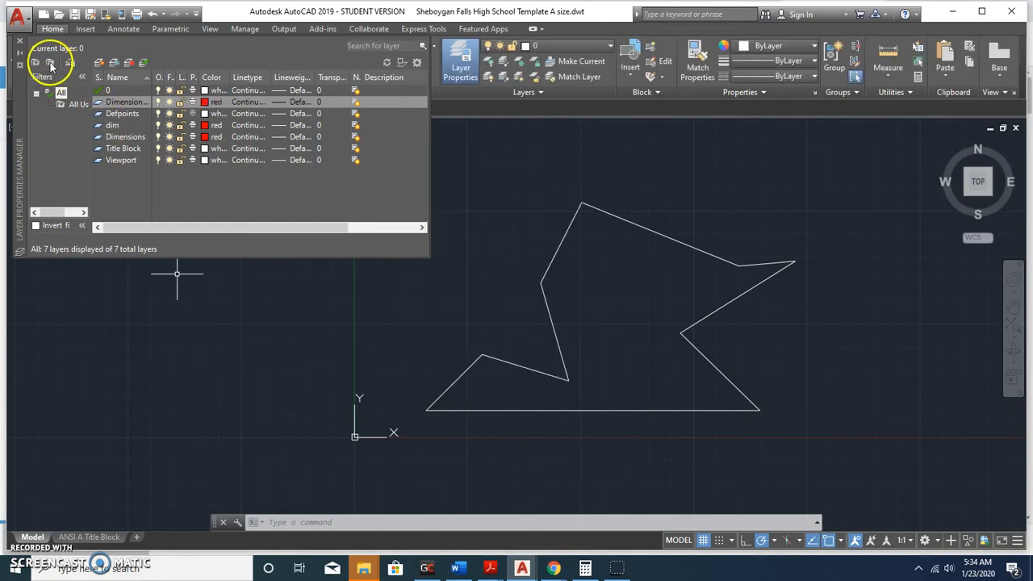
pyautogui.click(19, 41)
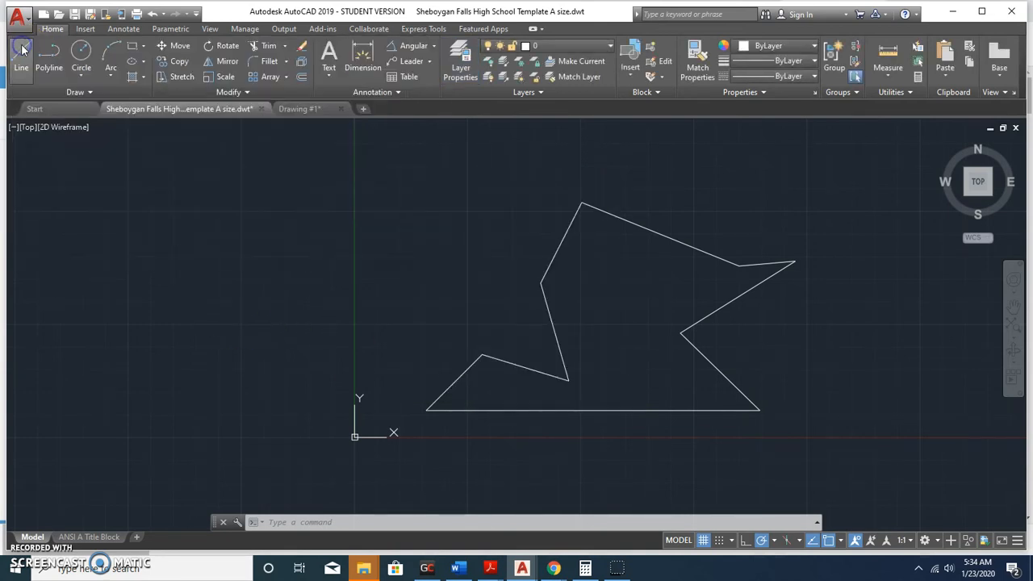
pyautogui.scroll(2, 525, 394)
pyautogui.moveTo(525, 395); pyautogui.dragTo(311, 395, button='middle')
pyautogui.scroll(-2, 310, 395)
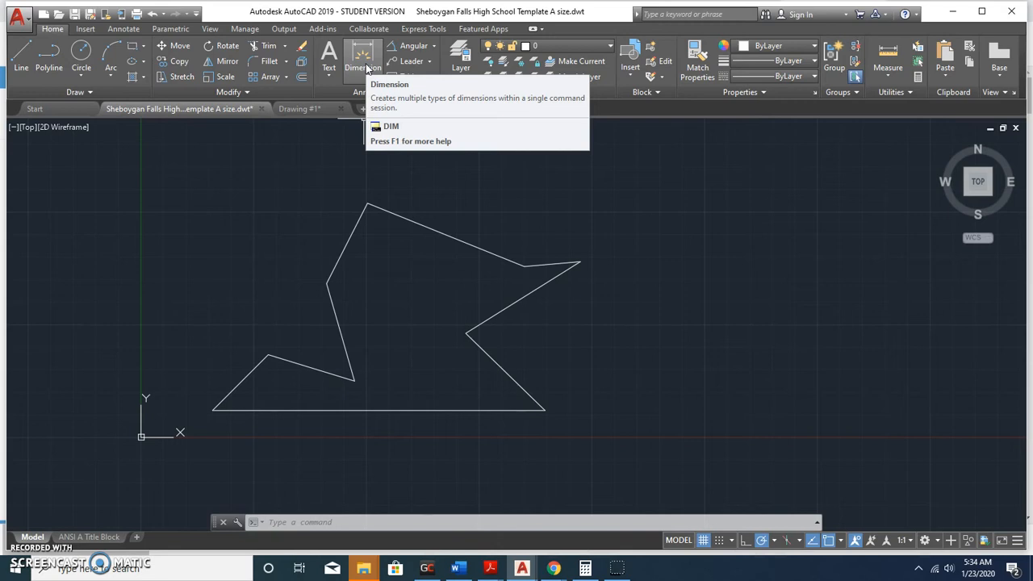
pyautogui.click(433, 46)
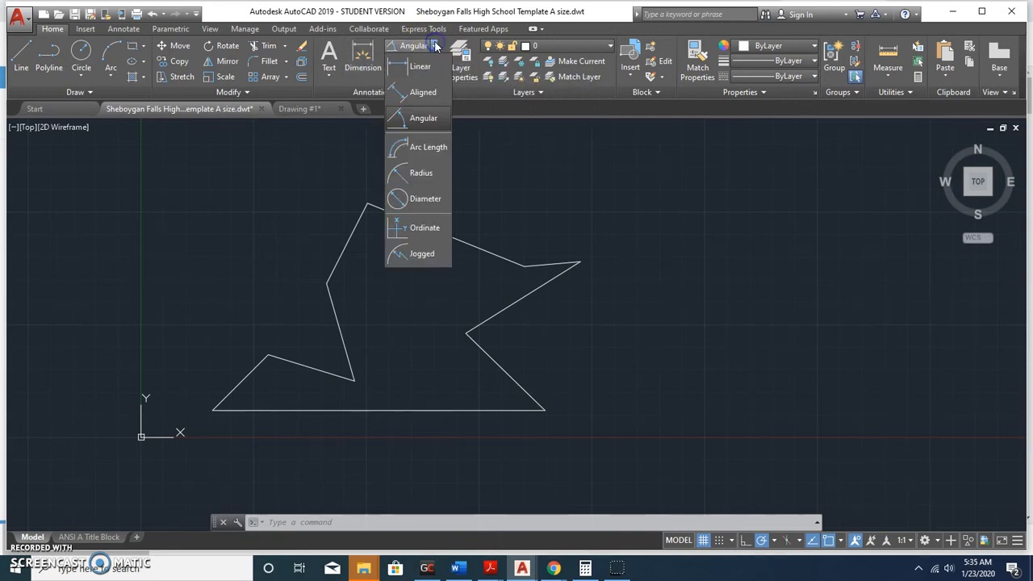
pyautogui.click(417, 119)
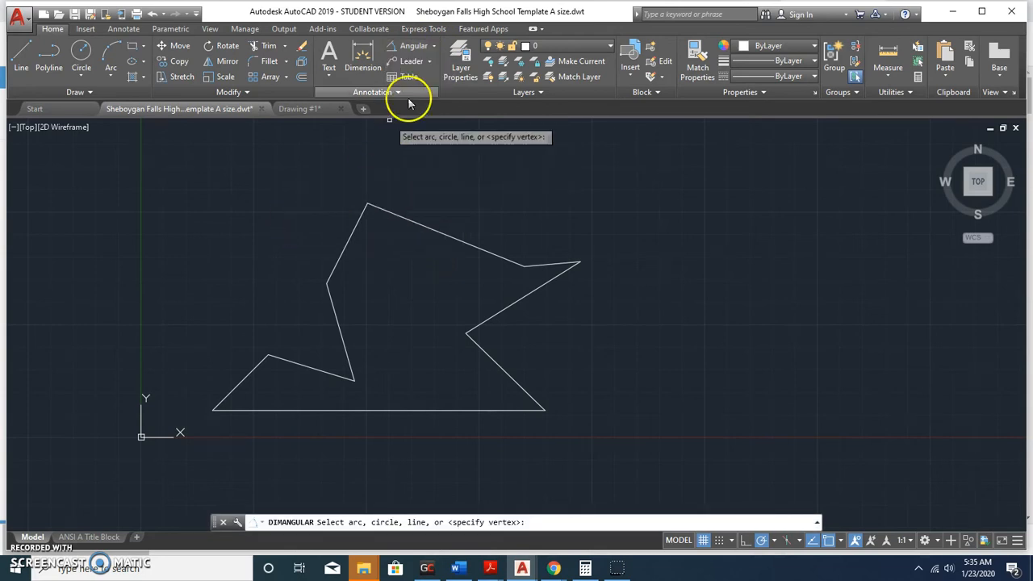
pyautogui.click(434, 48)
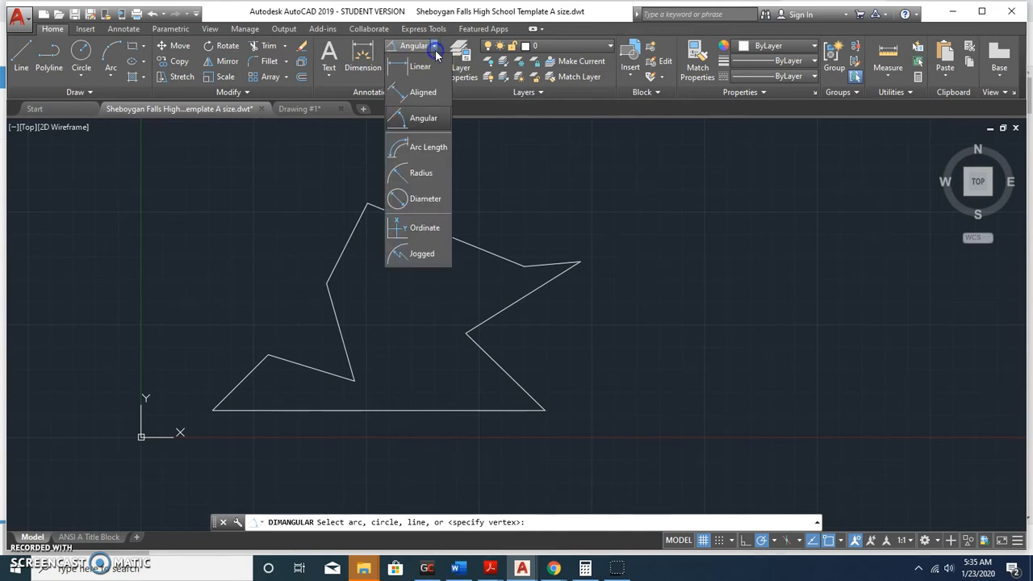
pyautogui.click(416, 119)
pyautogui.scroll(3, 247, 359)
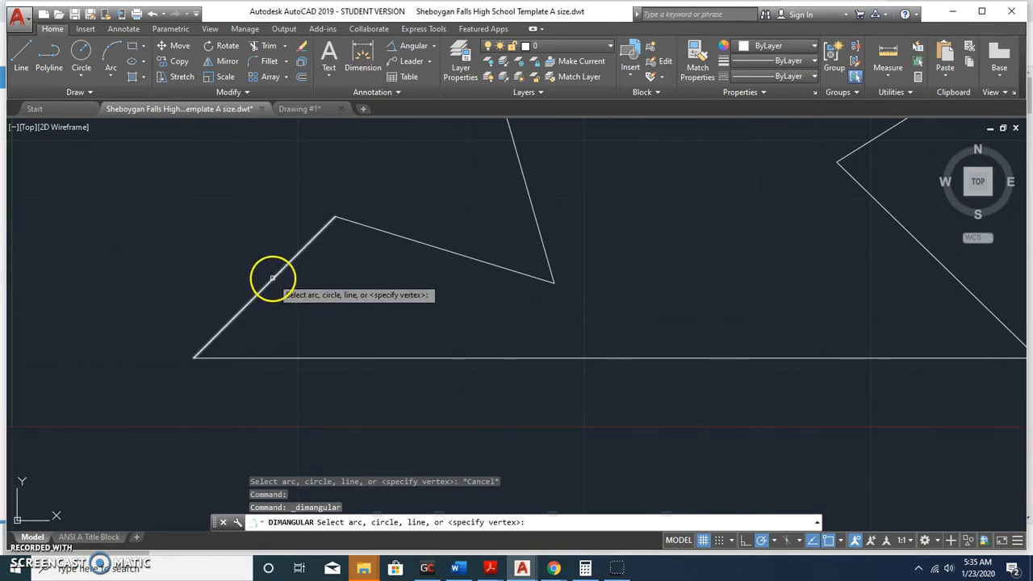
pyautogui.click(272, 278)
pyautogui.click(312, 358)
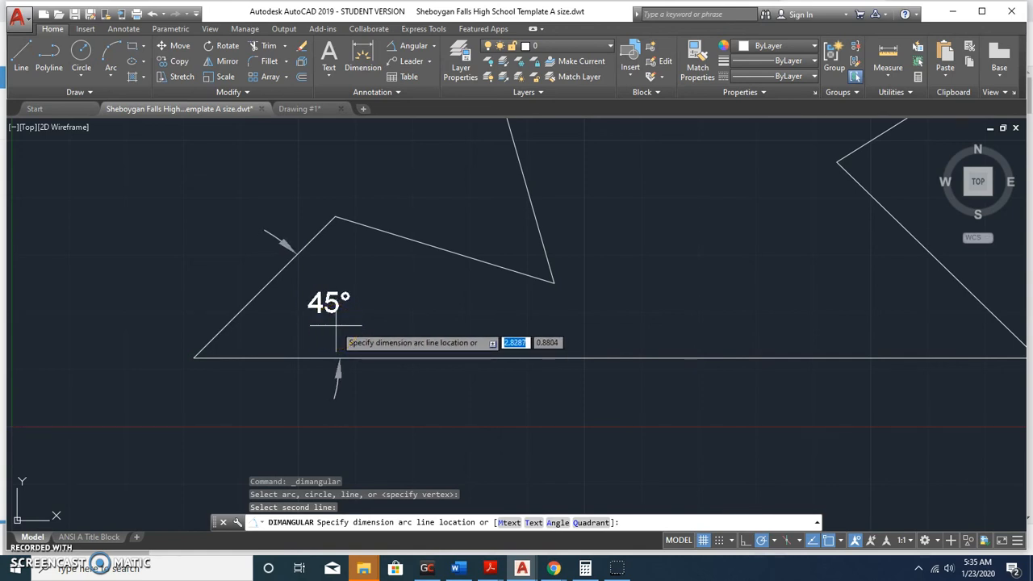
pyautogui.press('Escape')
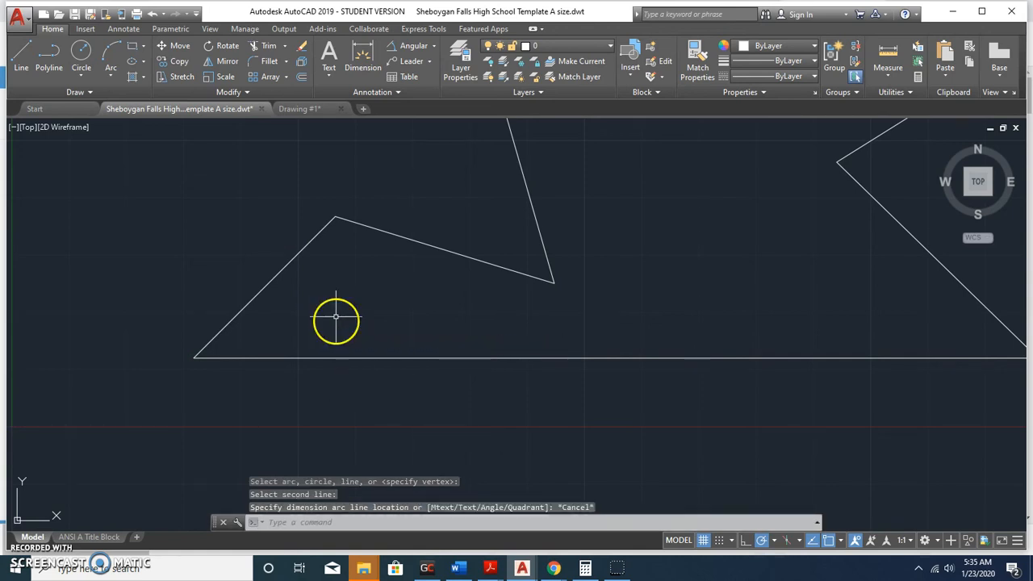
# On the Dimensions layer, dimension the 45° angle between the lower-left slanted edge and the bottom edge.
pyautogui.click(555, 51)
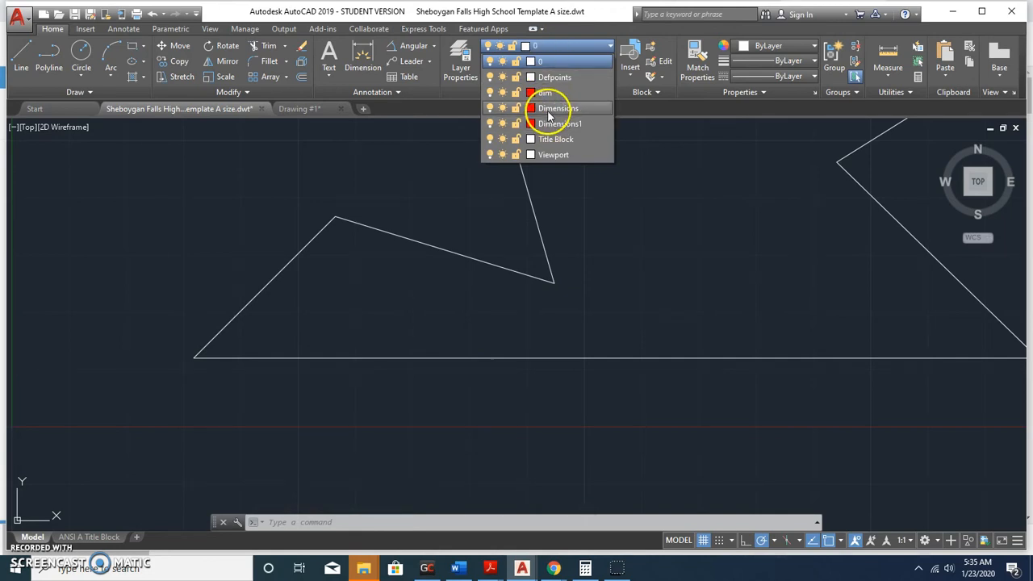
pyautogui.click(549, 112)
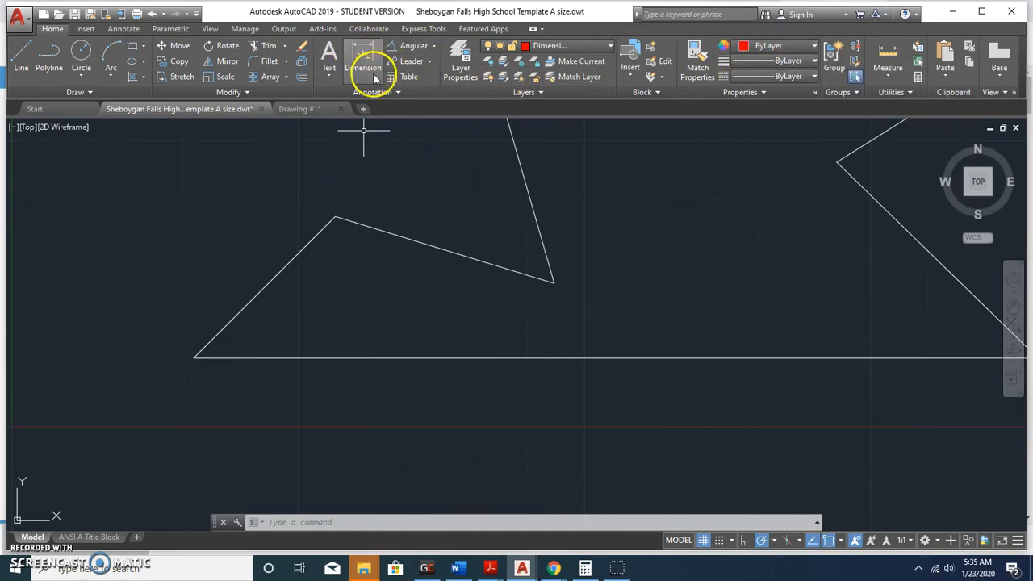
pyautogui.click(432, 46)
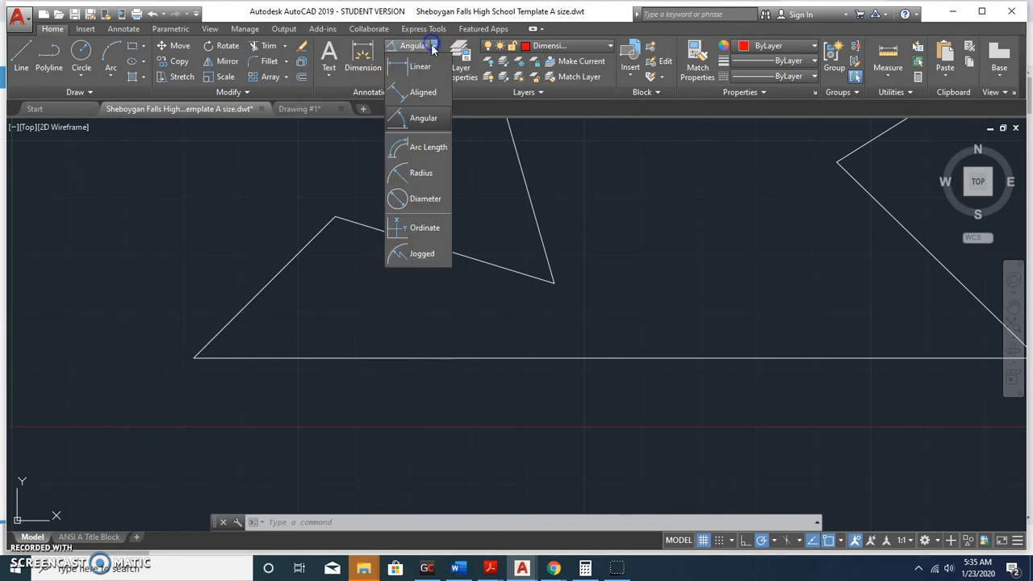
pyautogui.click(413, 121)
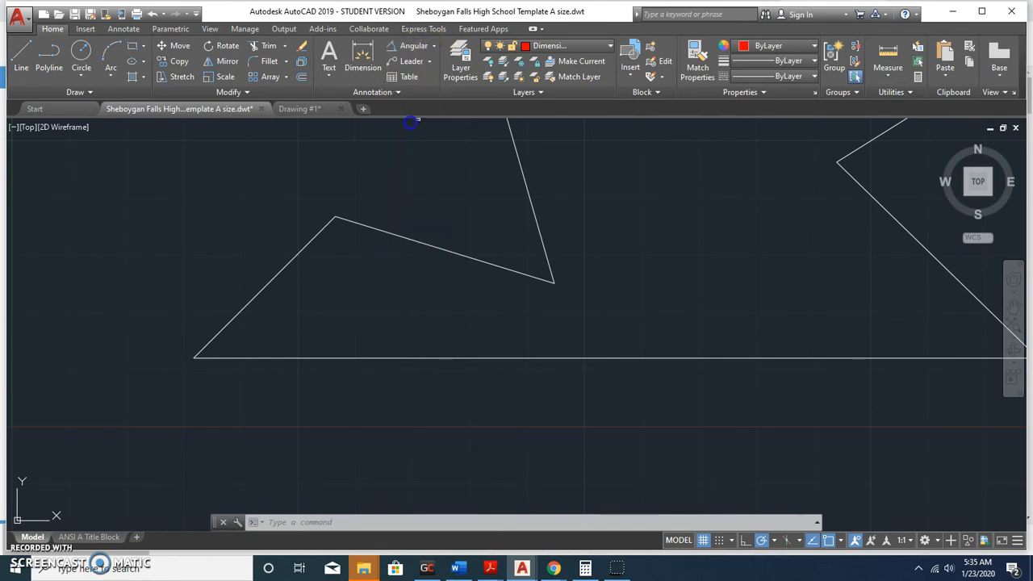
pyautogui.click(260, 290)
pyautogui.click(270, 357)
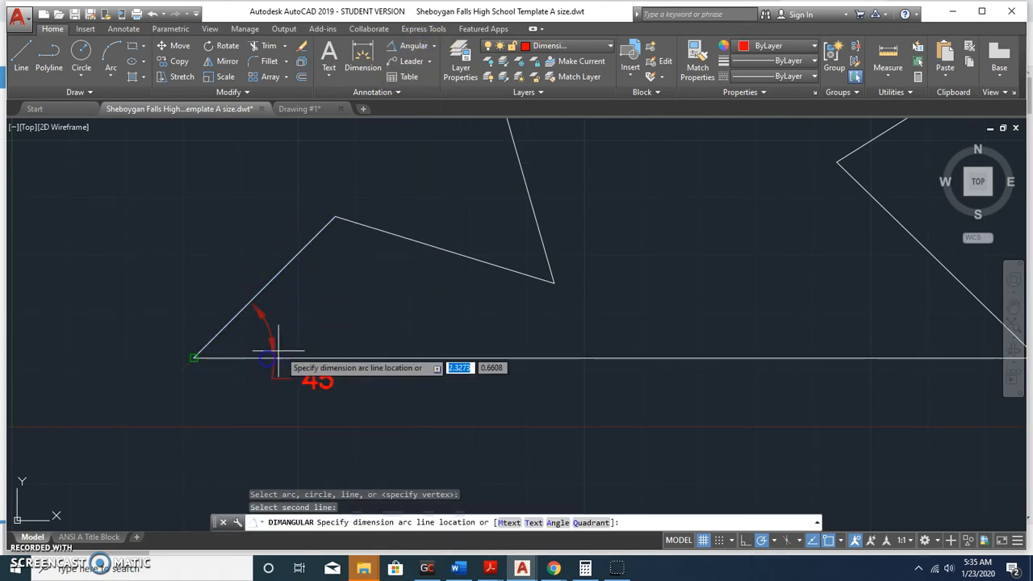
pyautogui.click(356, 319)
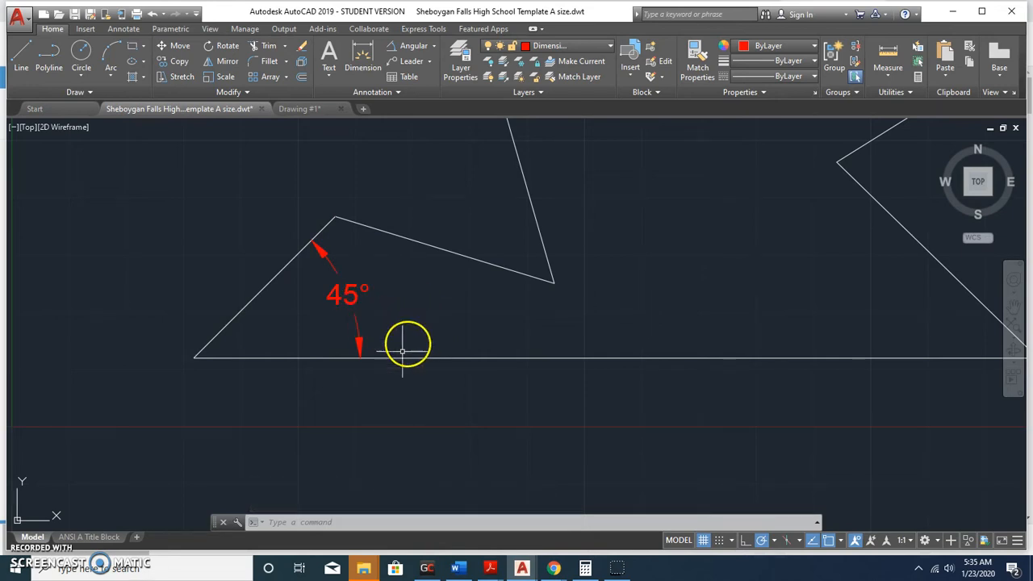
pyautogui.moveTo(490, 570)
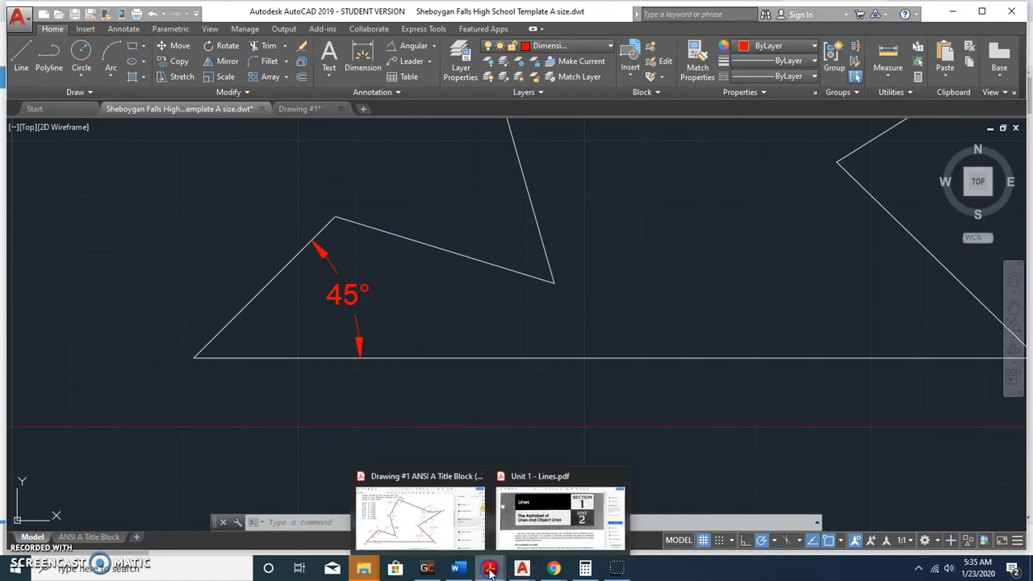
pyautogui.click(417, 516)
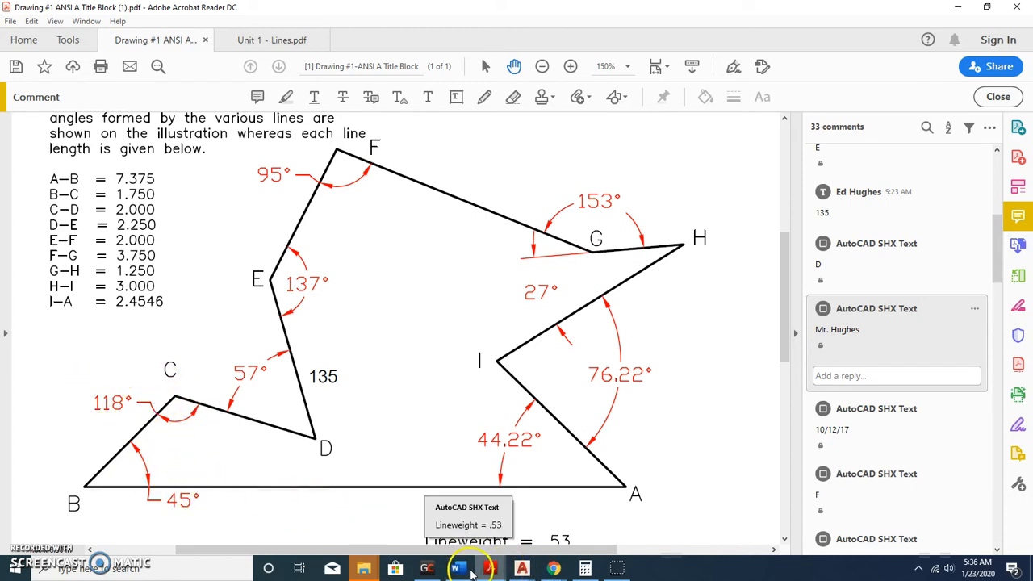
pyautogui.moveTo(532, 573)
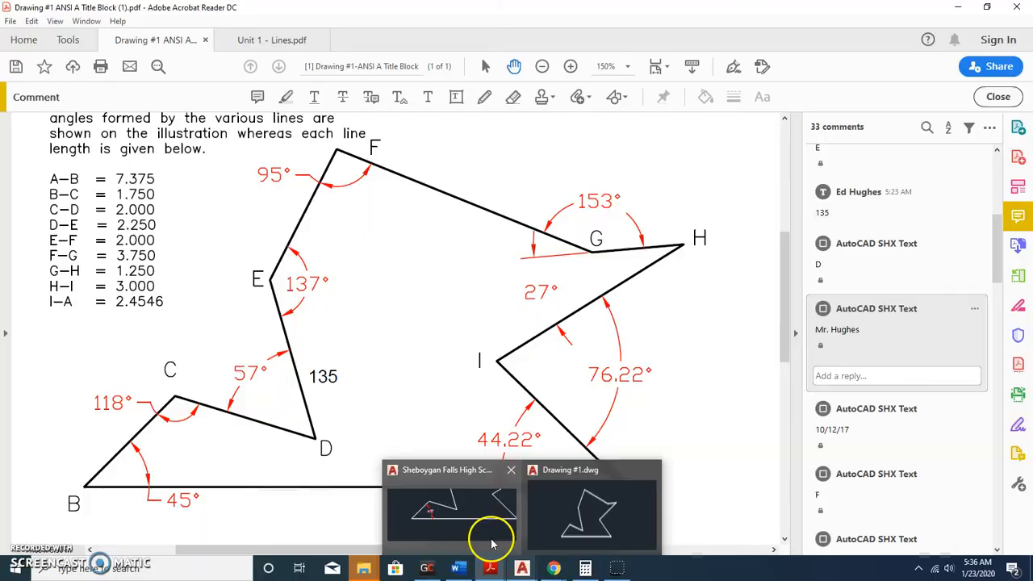
pyautogui.click(489, 528)
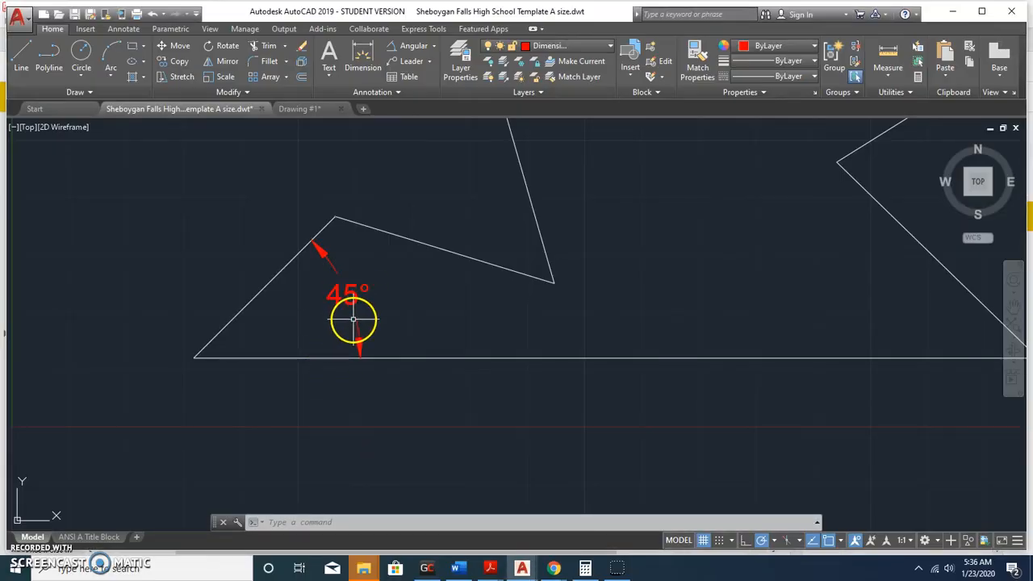
# Try moving the 45° dimension text below the shape and back inside the angle, then undo the last move.
pyautogui.click(349, 292)
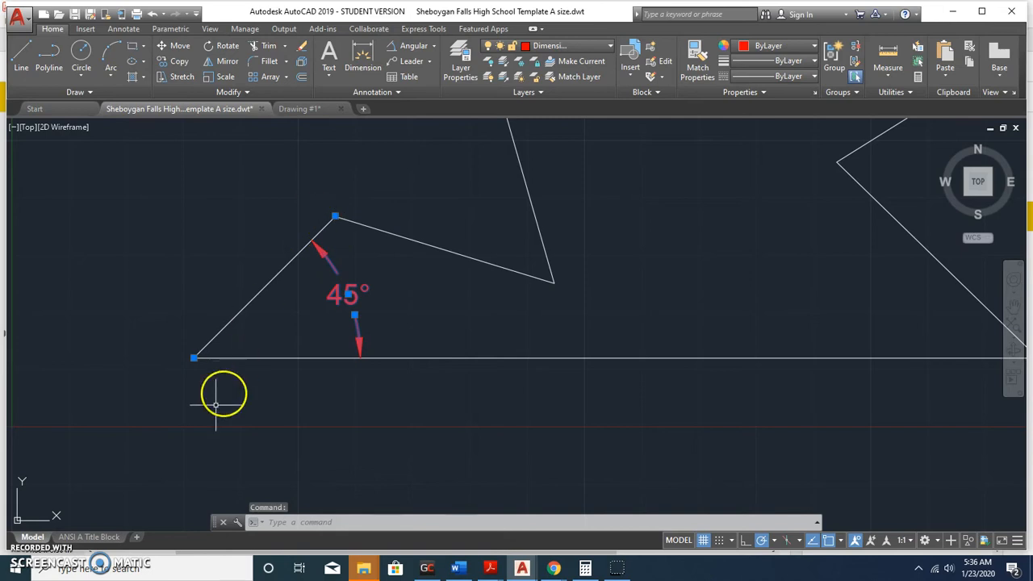
pyautogui.click(348, 293)
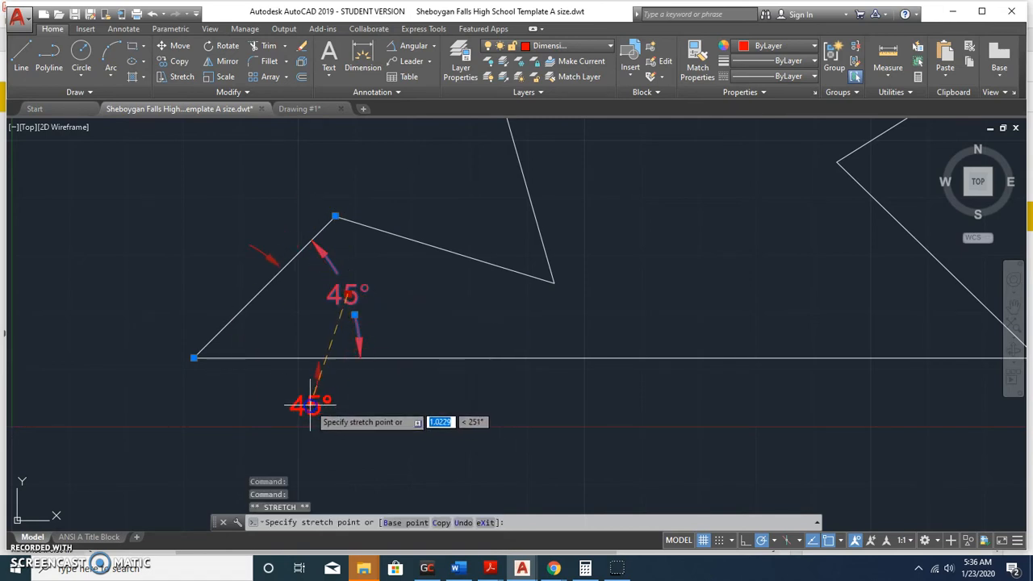
pyautogui.click(316, 456)
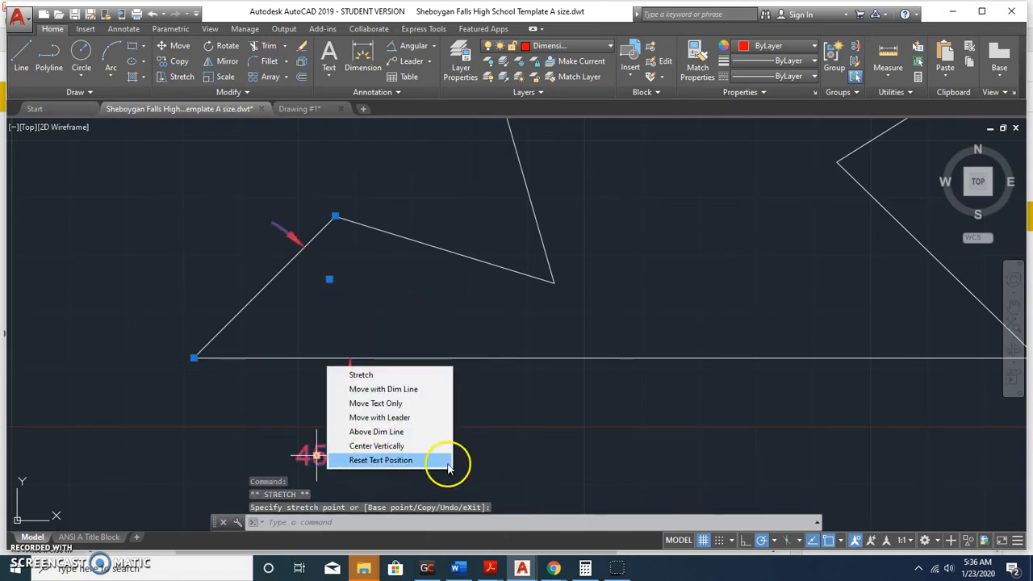
pyautogui.click(528, 419)
pyautogui.click(410, 440)
pyautogui.click(317, 456)
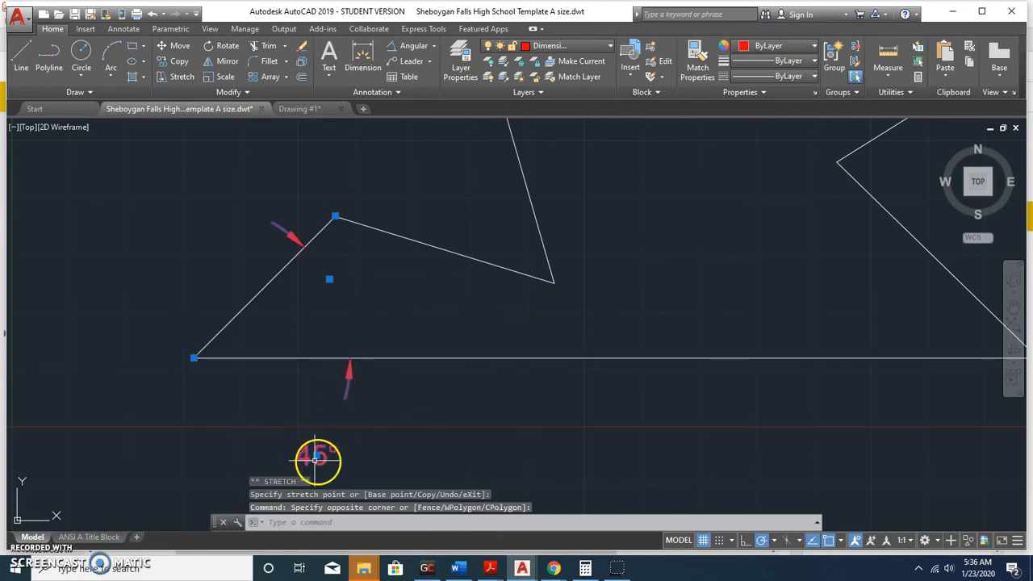
pyautogui.click(327, 303)
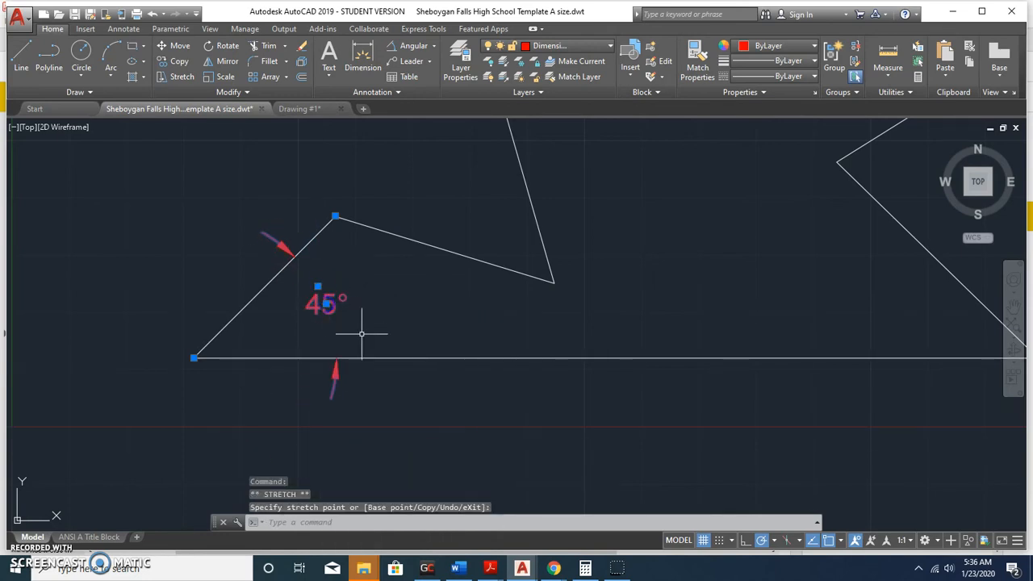
pyautogui.click(327, 305)
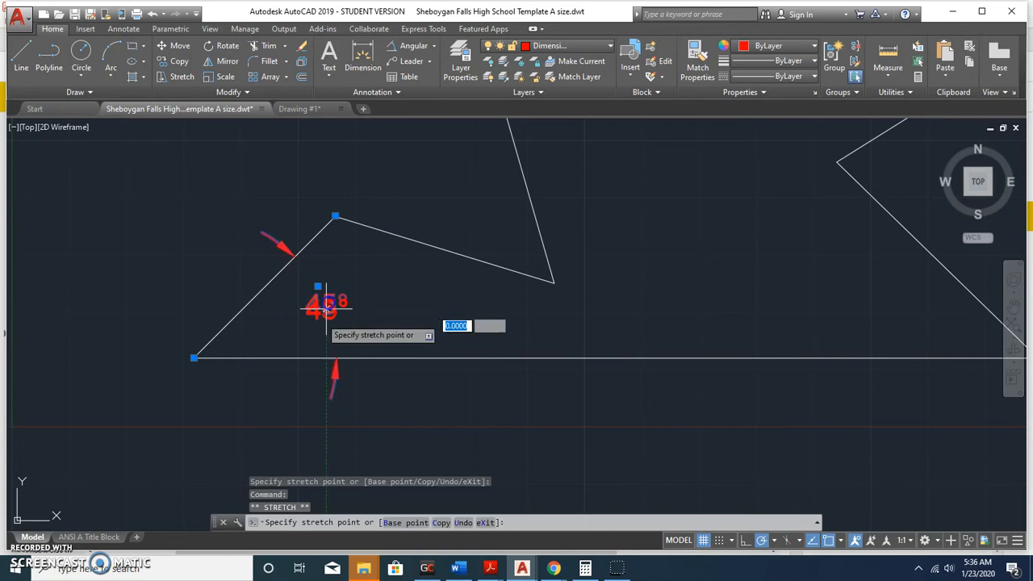
pyautogui.click(291, 393)
pyautogui.click(345, 377)
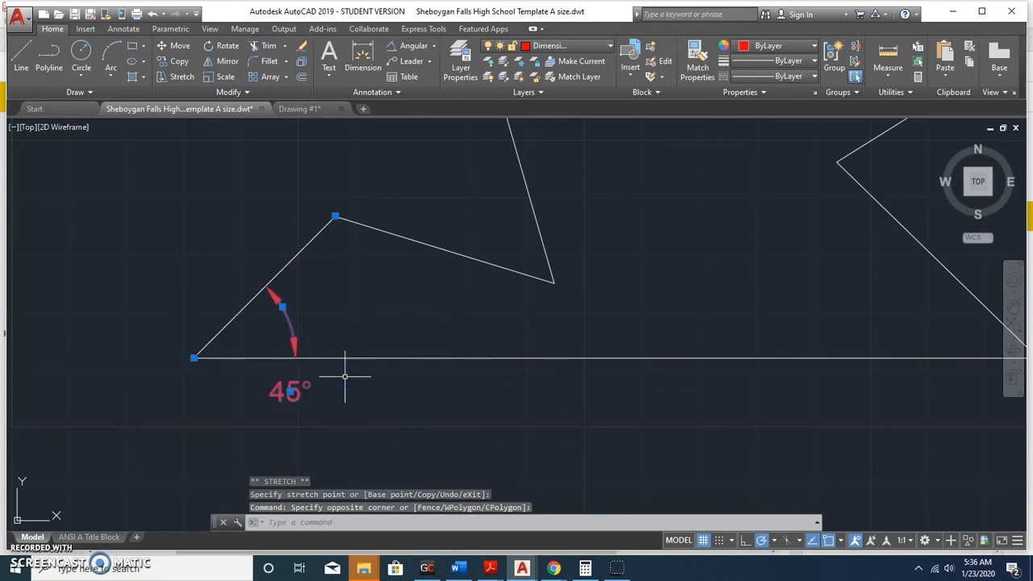
pyautogui.hotkey('ctrl', 'z')
pyautogui.hotkey('ctrl', 'z')
pyautogui.hotkey('ctrl', 'z')
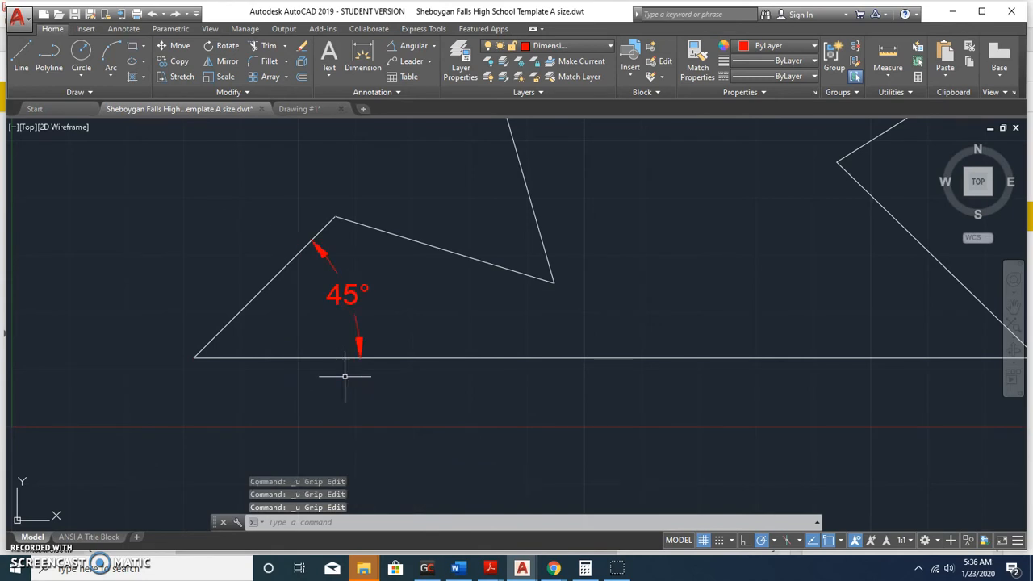
# Move the 45° text below the baseline, then cancel and undo to remove the dimension.
pyautogui.click(358, 331)
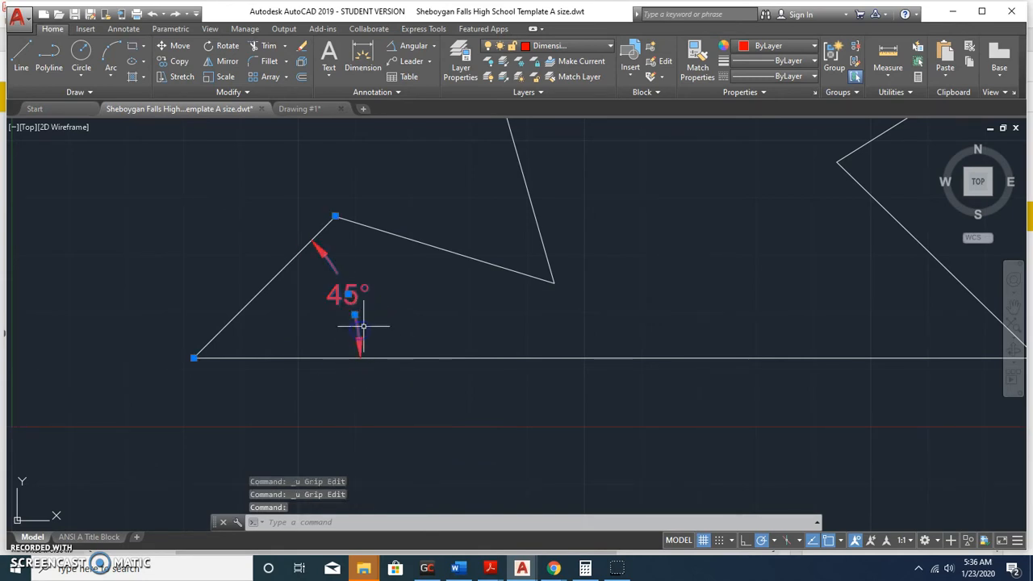
pyautogui.click(353, 314)
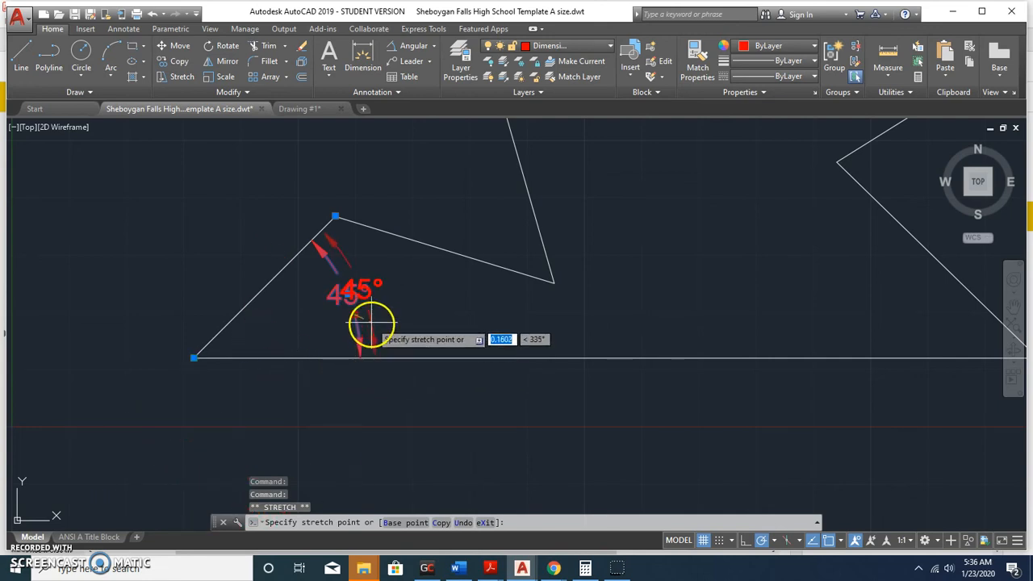
pyautogui.click(267, 348)
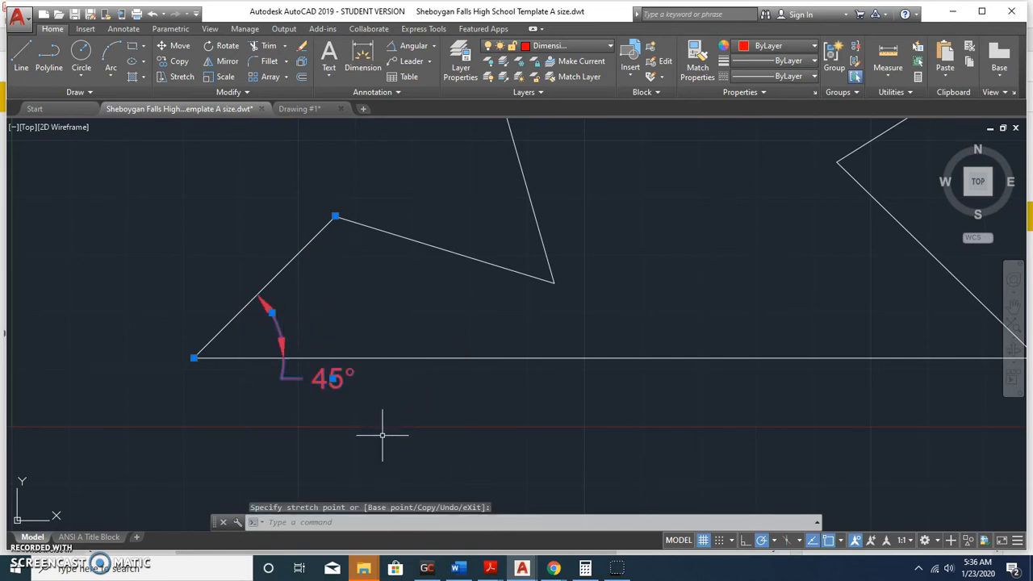
pyautogui.press('Escape')
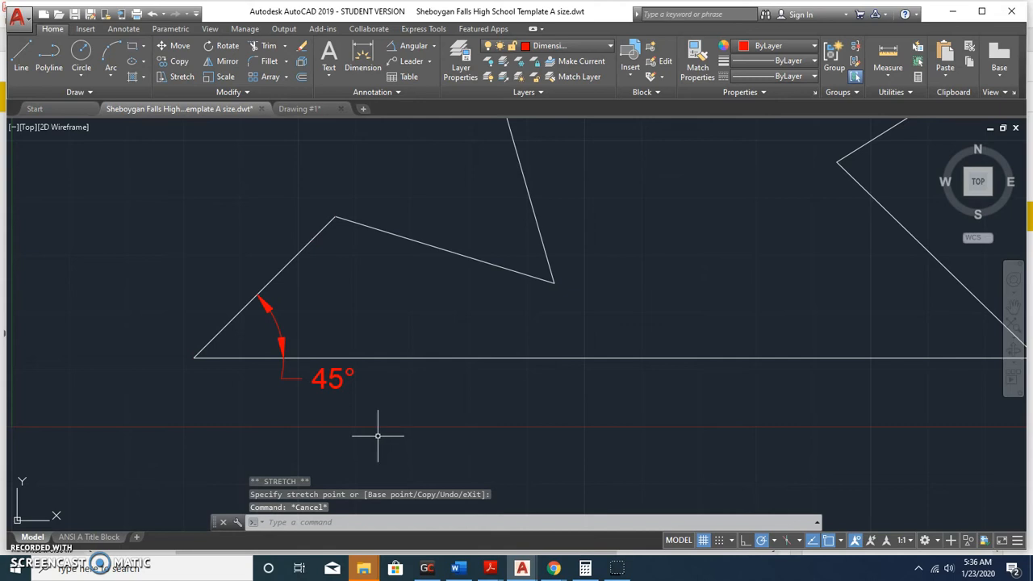
pyautogui.hotkey('ctrl', 'z')
pyautogui.hotkey('ctrl', 'z')
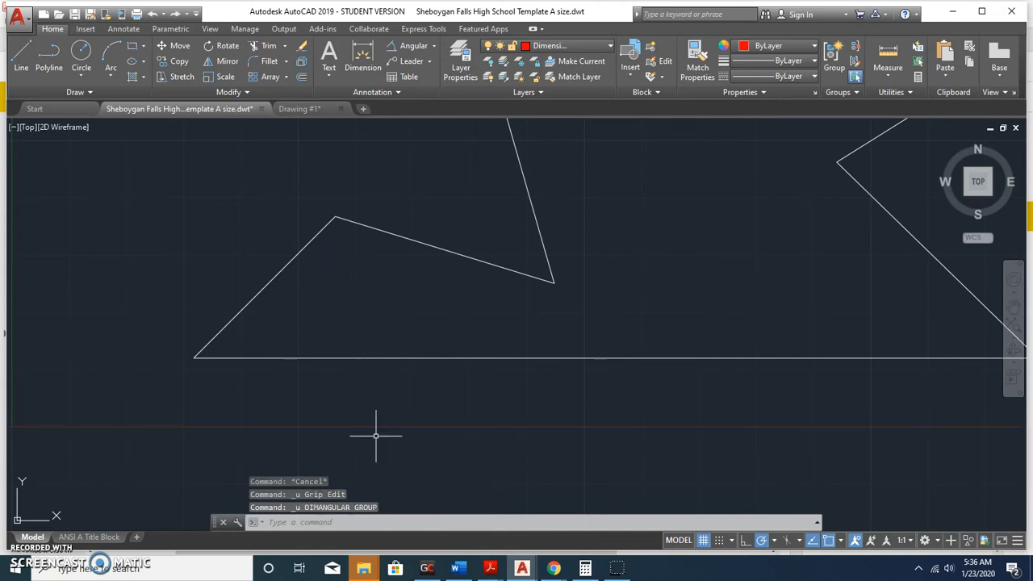
# With DIM, place the 45° and 118° angular dimensions on the lower-left diagonal edge.
pyautogui.click(361, 59)
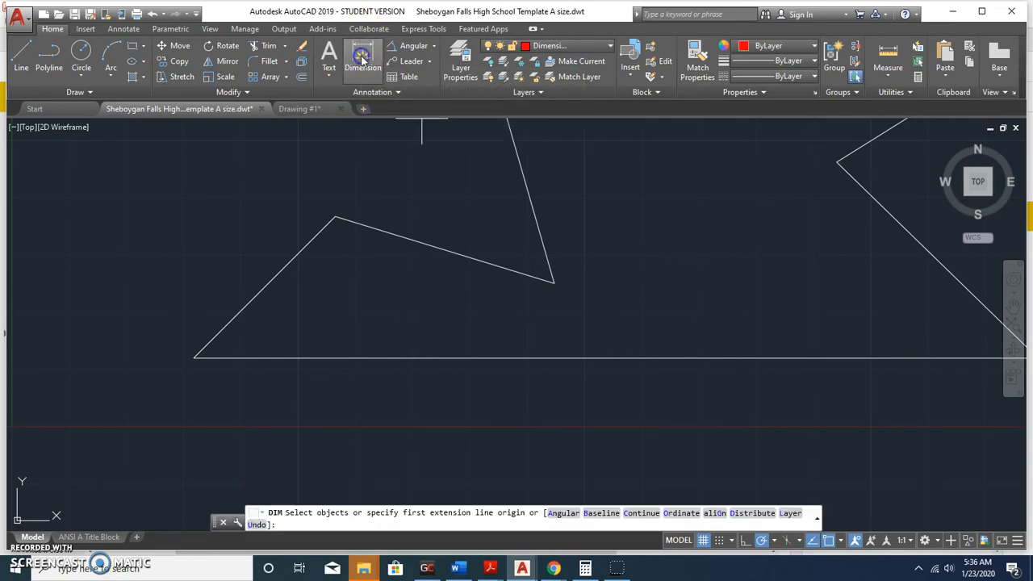
pyautogui.click(274, 277)
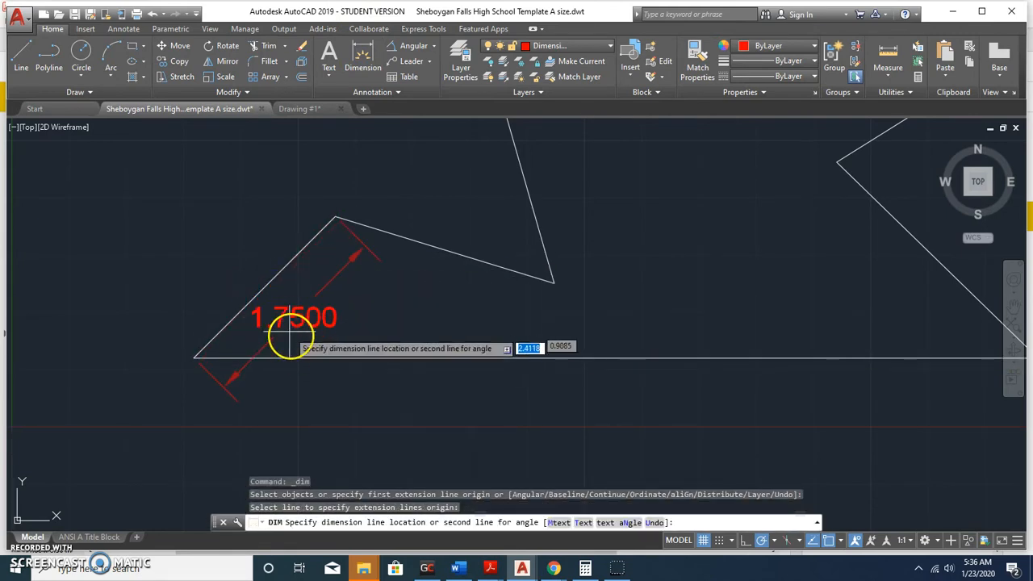
pyautogui.click(288, 357)
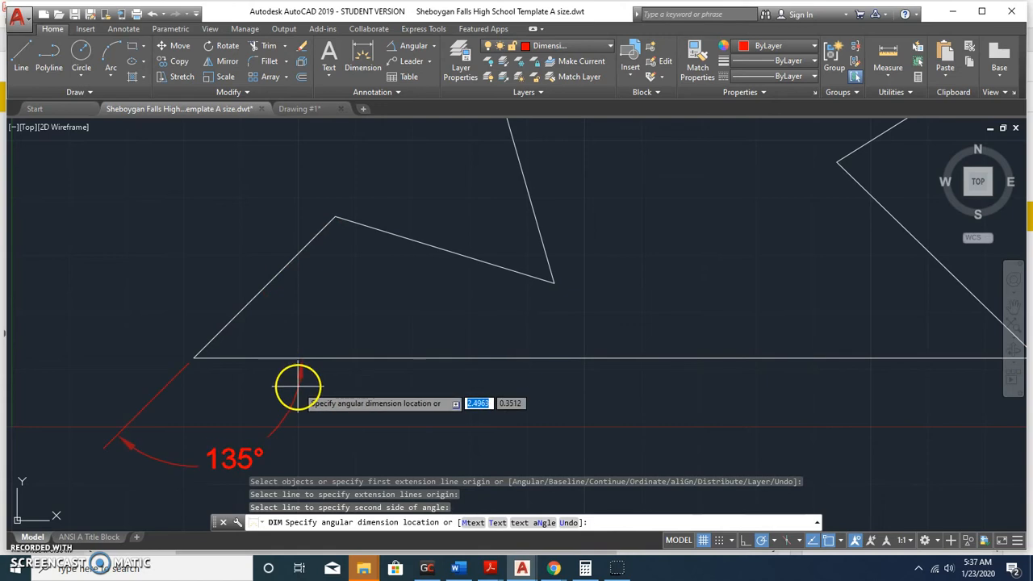
pyautogui.click(288, 346)
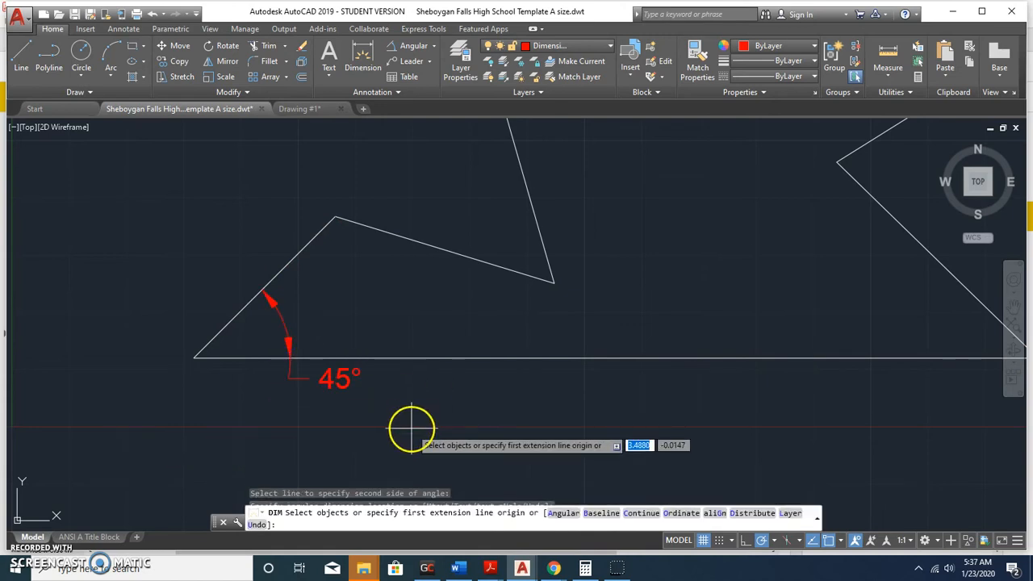
pyautogui.click(281, 270)
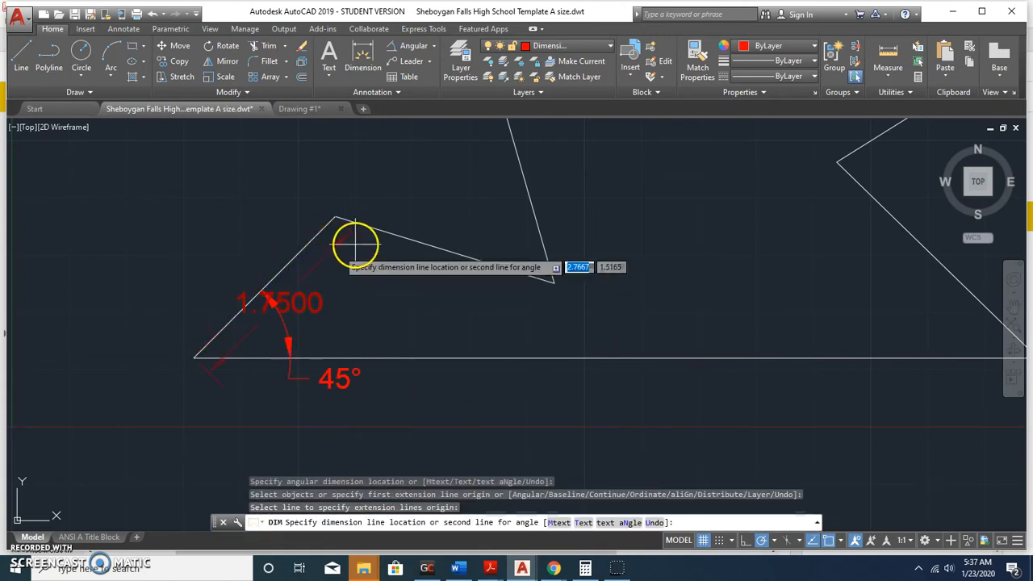
pyautogui.click(405, 237)
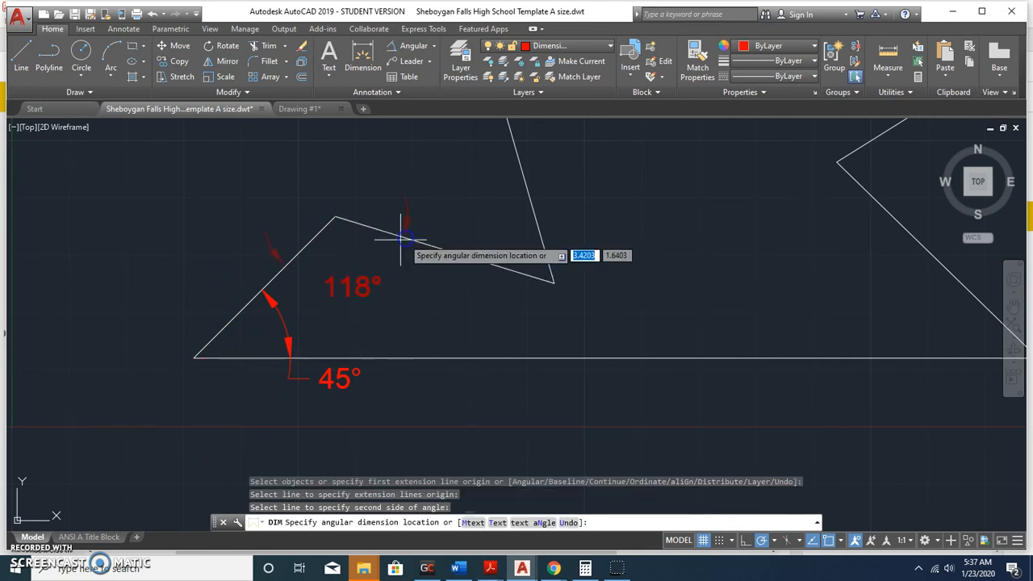
pyautogui.click(358, 258)
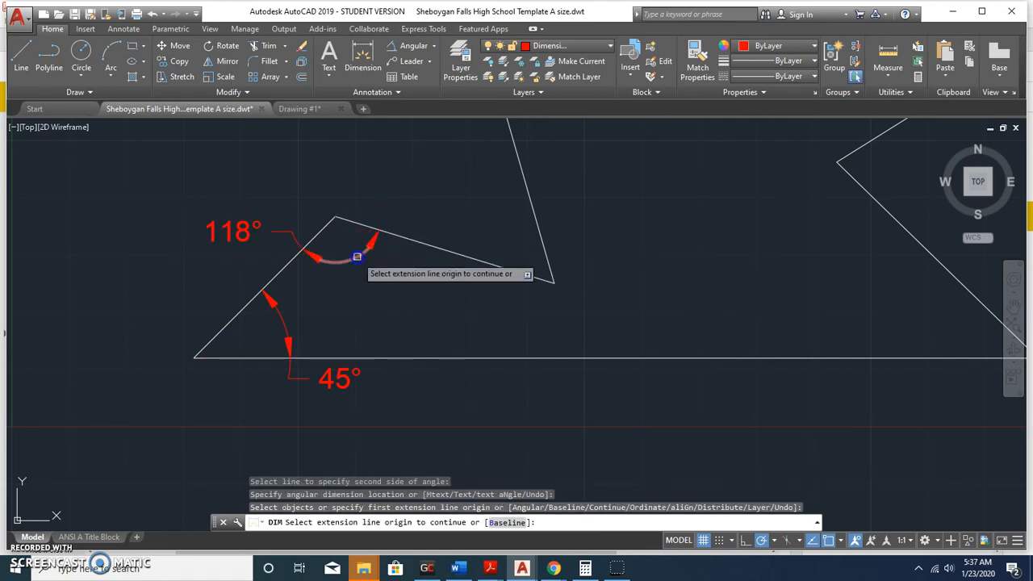
# Add the 57° and 137° angular dimensions at the next polygon corners.
pyautogui.scroll(-3, 544, 215)
pyautogui.moveTo(558, 221); pyautogui.dragTo(488, 306, button='middle')
pyautogui.scroll(2, 488, 305)
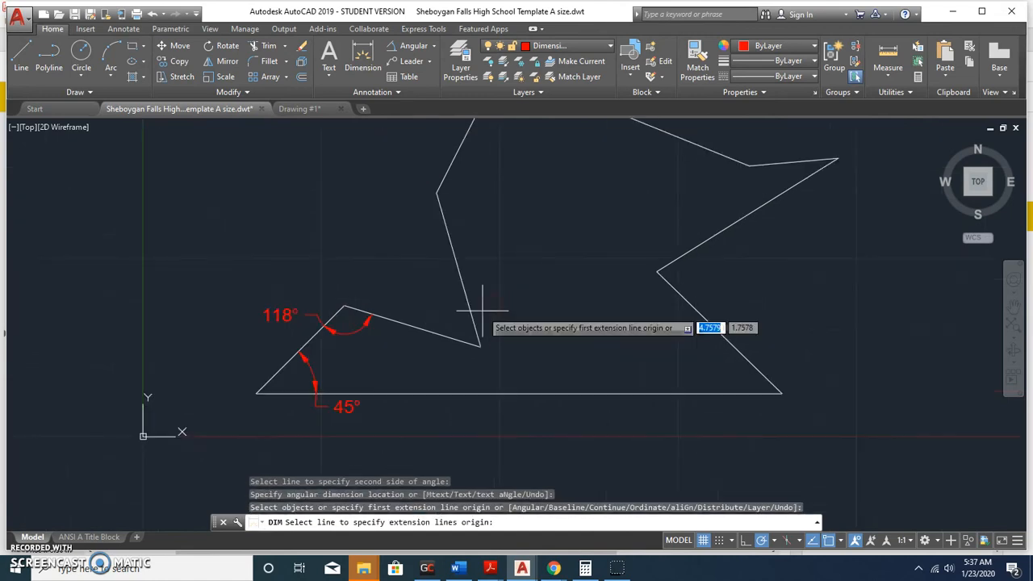
pyautogui.click(468, 299)
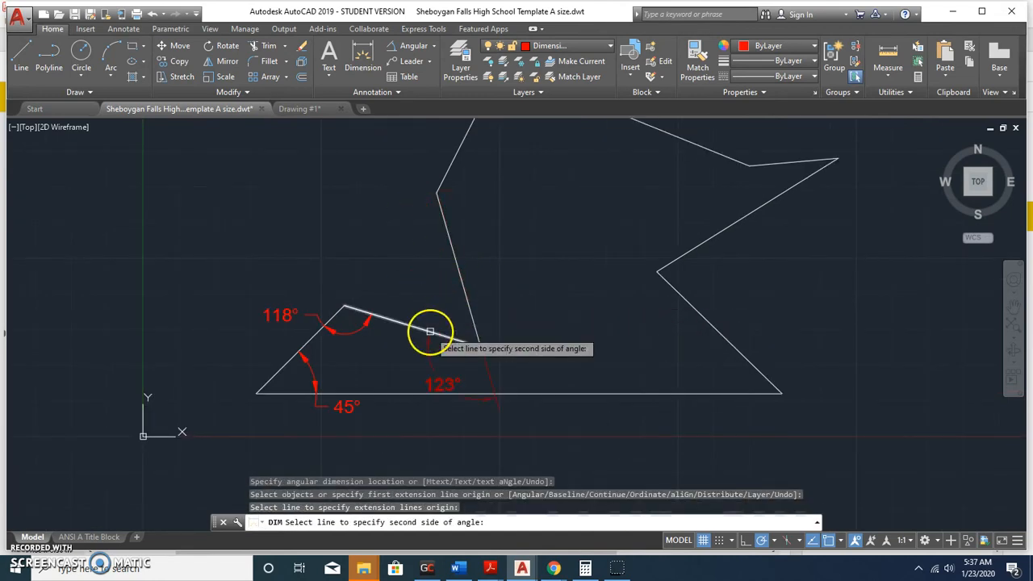
pyautogui.click(431, 332)
pyautogui.click(415, 284)
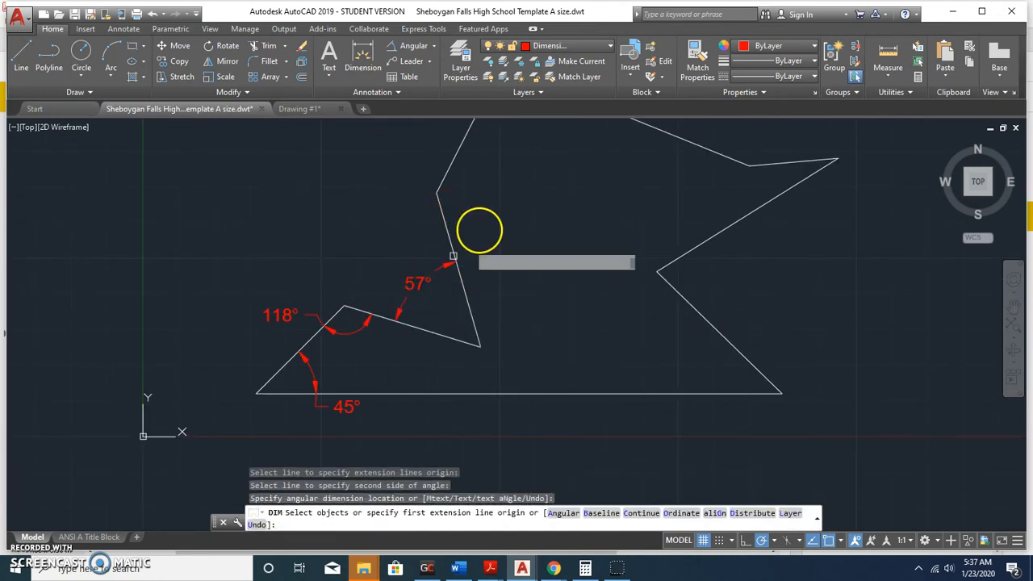
pyautogui.click(444, 218)
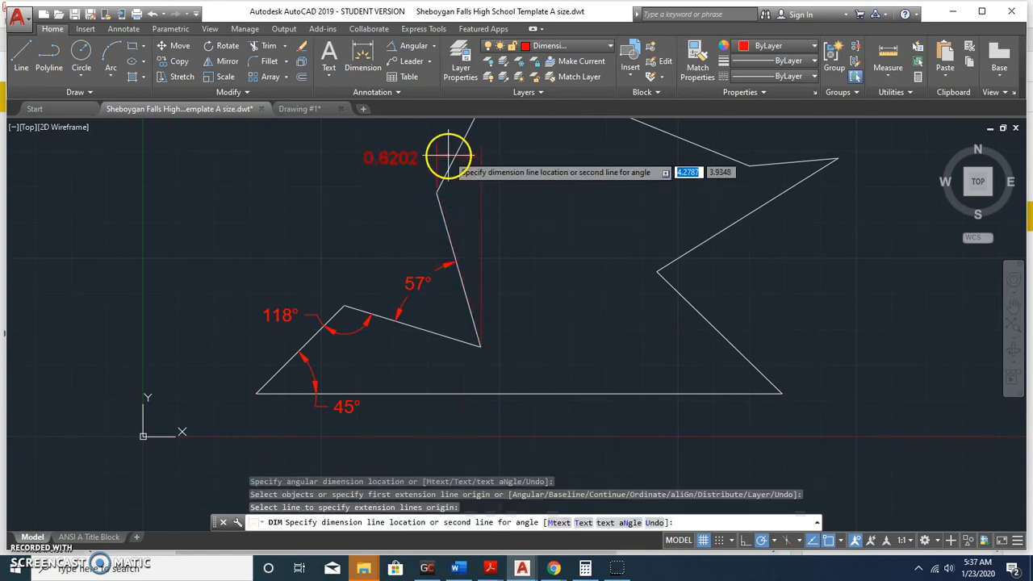
pyautogui.click(451, 163)
pyautogui.click(470, 190)
# Add the 95° and 153° angular dimensions along the upper long edge.
pyautogui.moveTo(561, 188); pyautogui.dragTo(491, 323, button='middle')
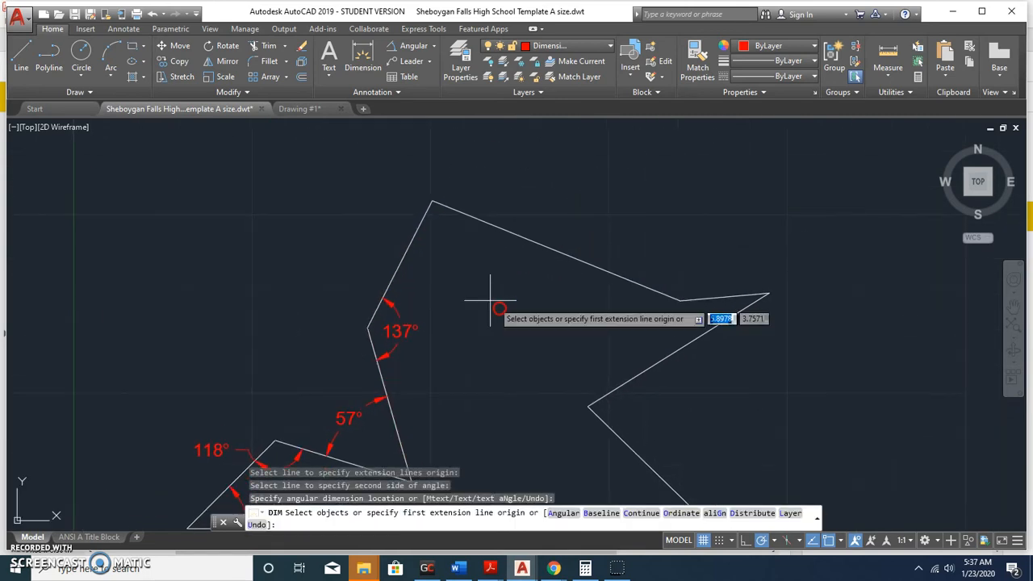
pyautogui.click(410, 235)
pyautogui.click(481, 220)
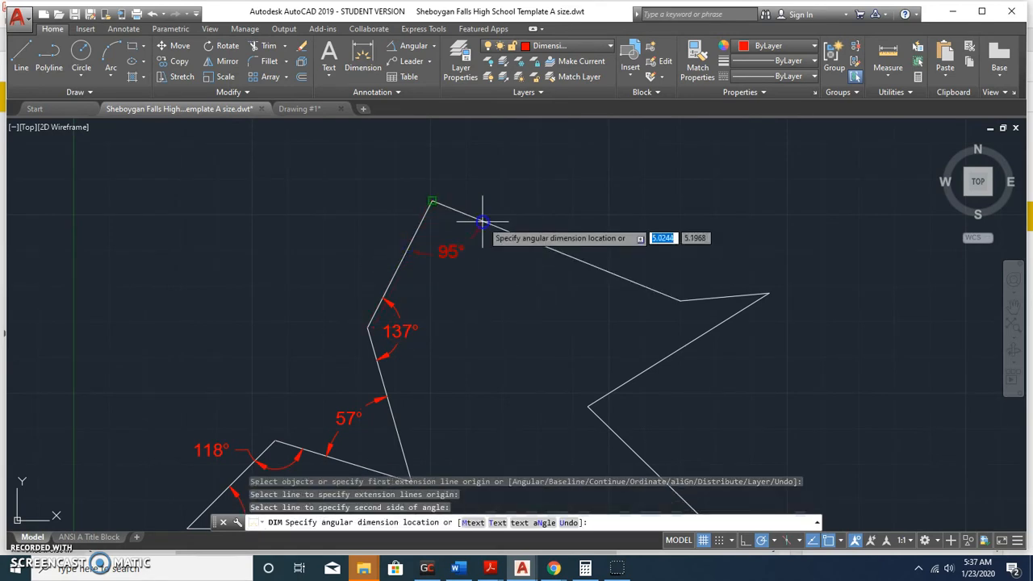
pyautogui.click(464, 263)
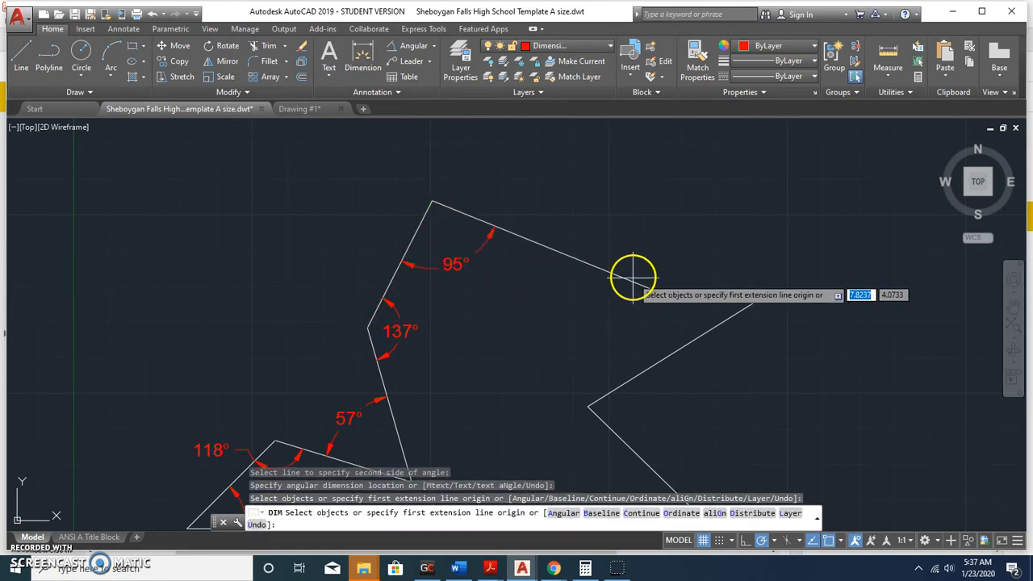
pyautogui.press('Return')
pyautogui.click(631, 279)
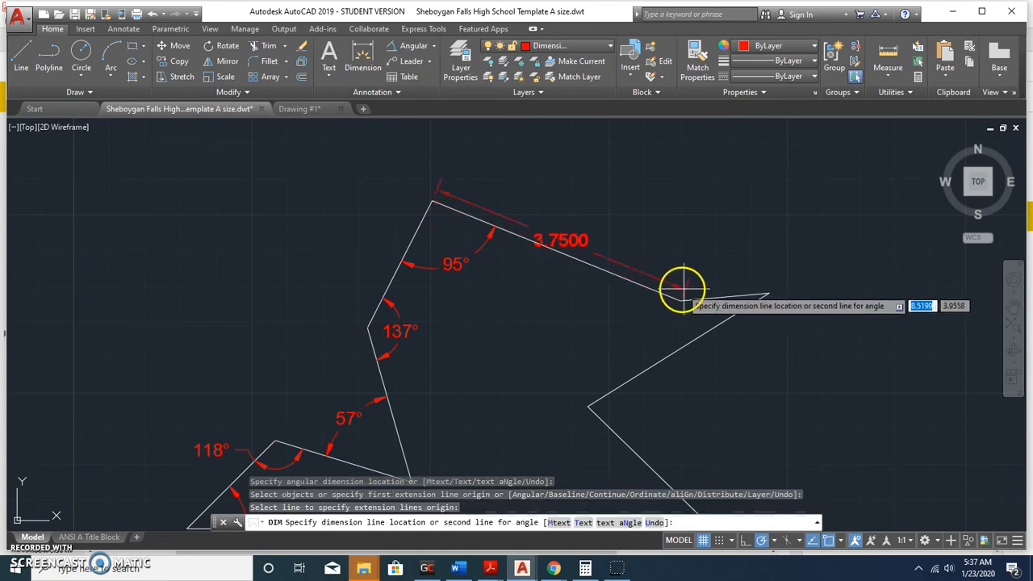
pyautogui.click(716, 298)
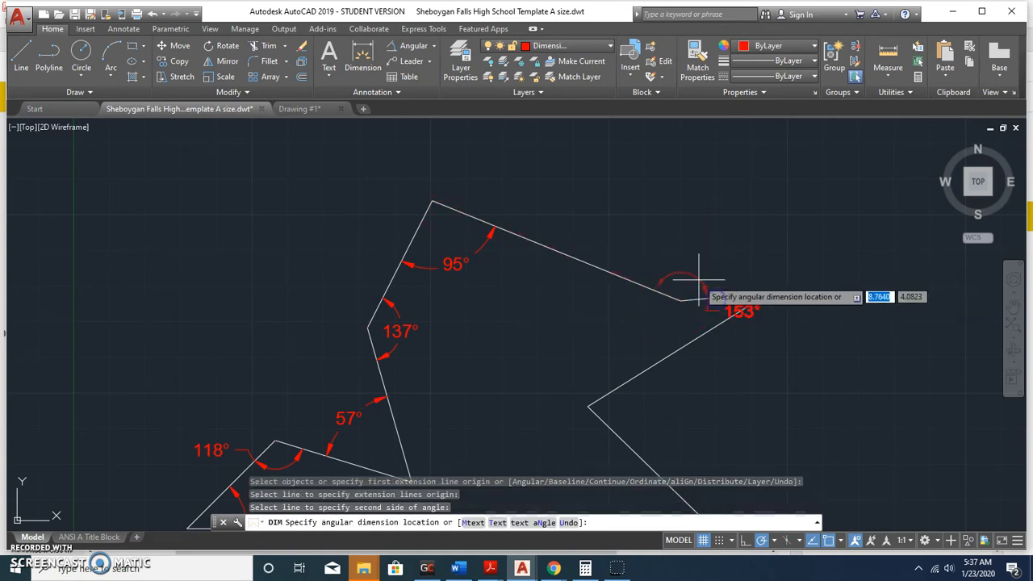
pyautogui.click(654, 268)
# Add the 27°, 76° and 44° angular dimensions at the lower-right corners and end the command.
pyautogui.click(702, 298)
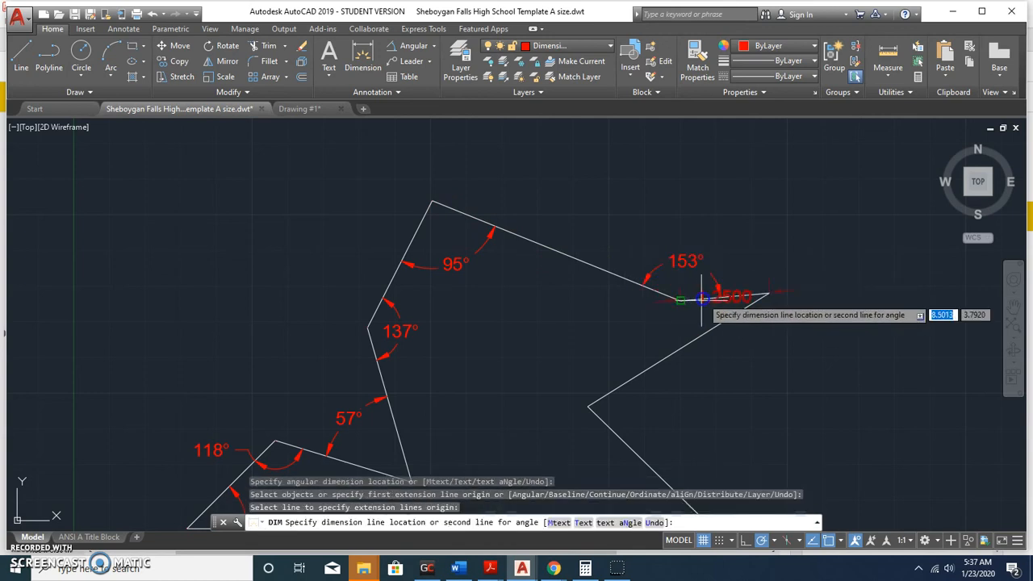
pyautogui.click(692, 339)
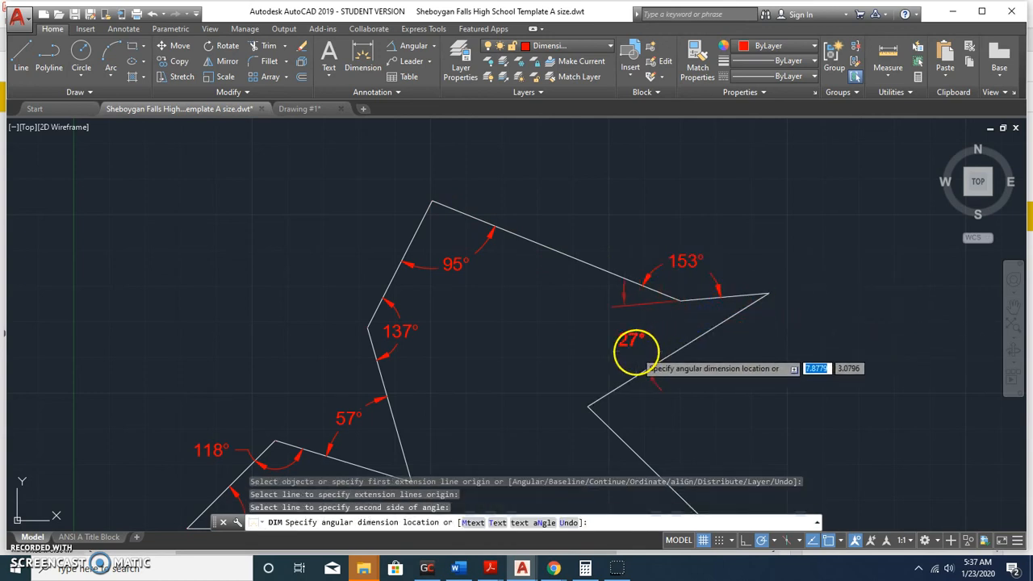
pyautogui.click(637, 351)
pyautogui.moveTo(710, 422); pyautogui.dragTo(668, 255, button='middle')
pyautogui.click(667, 253)
pyautogui.click(620, 359)
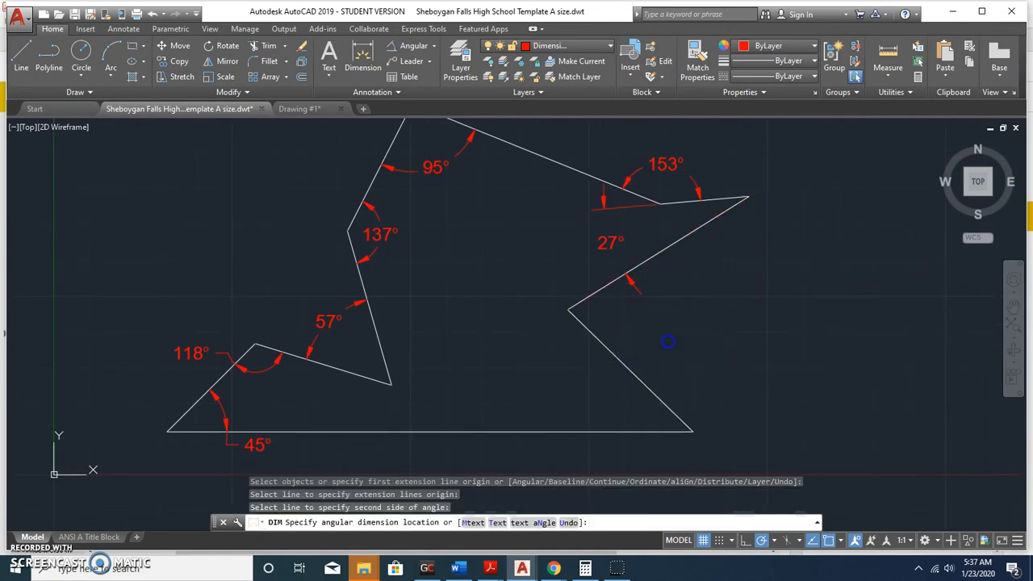
pyautogui.click(668, 341)
pyautogui.click(612, 351)
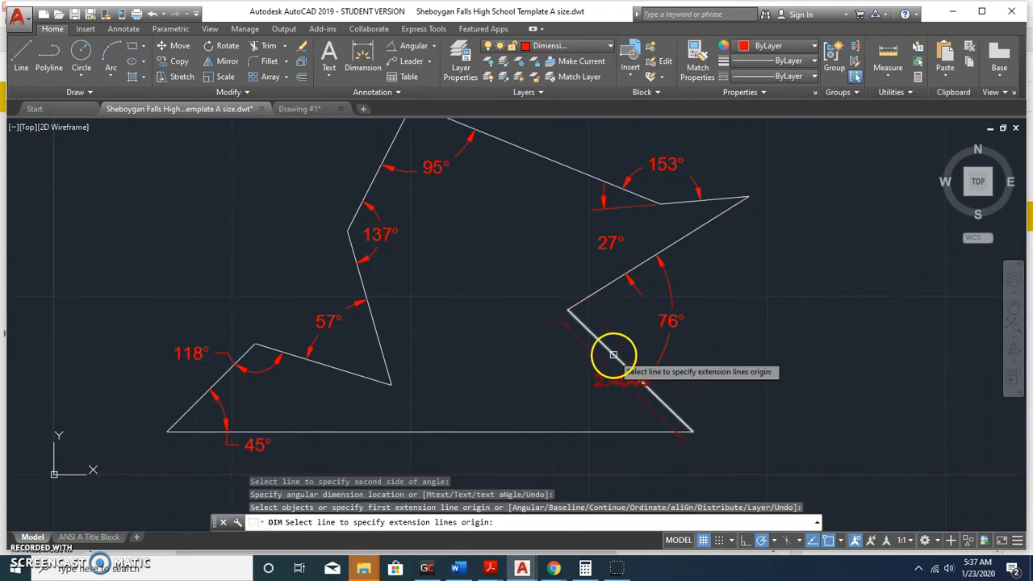
pyautogui.click(568, 431)
pyautogui.click(551, 396)
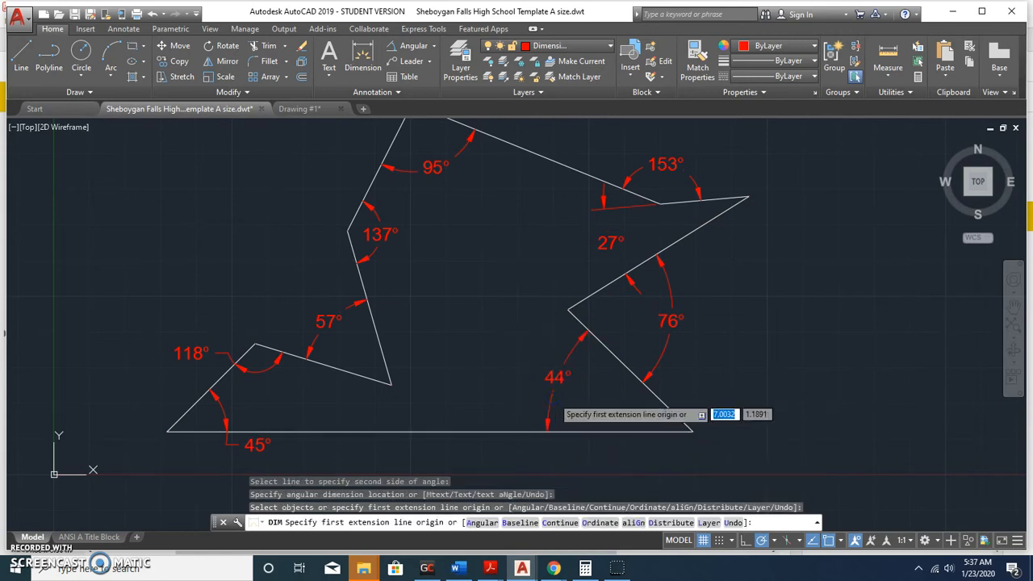
pyautogui.scroll(-2, 796, 334)
pyautogui.scroll(2, 702, 326)
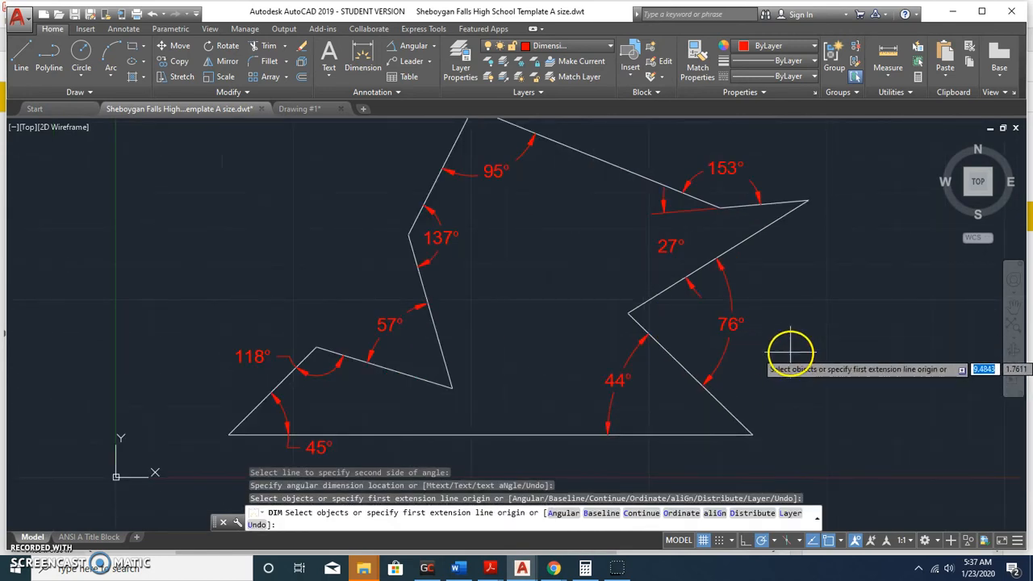
pyautogui.press('Escape')
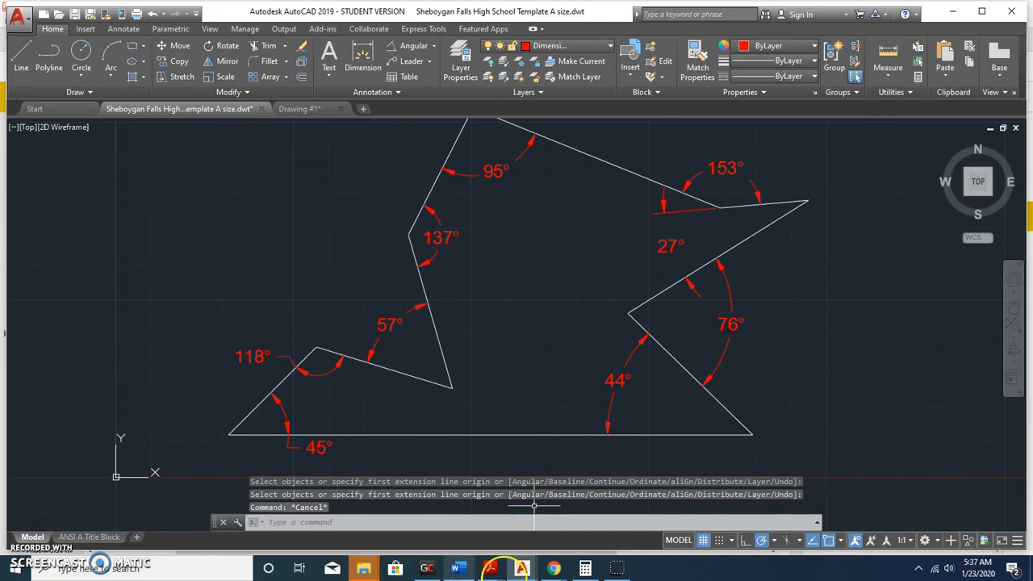
pyautogui.click(492, 568)
pyautogui.click(433, 539)
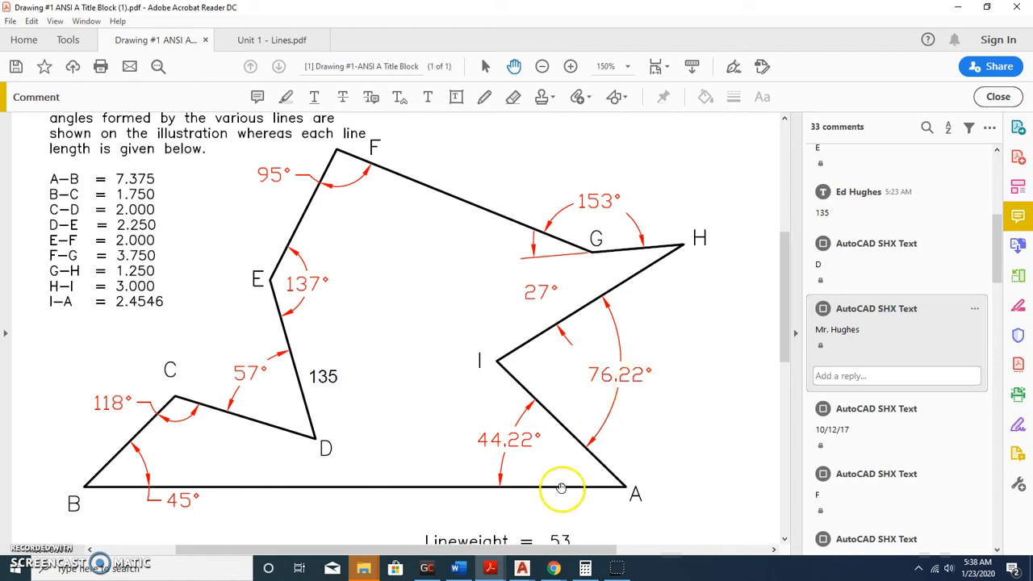
pyautogui.moveTo(522, 568)
pyautogui.click(479, 509)
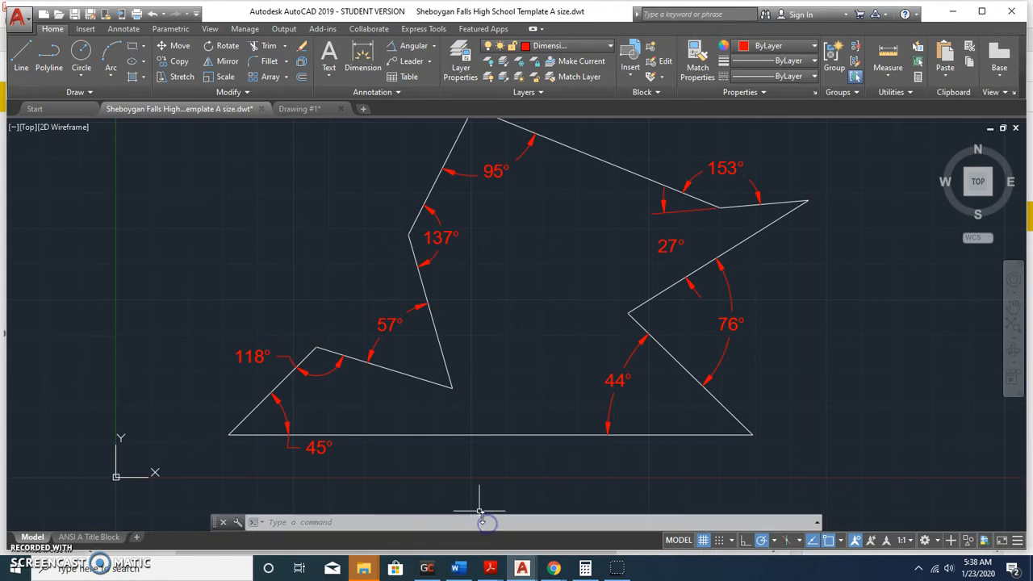
# Set the 44° and 76° dimensions' angle precision to 0.00 so they read 44.22° and 76.22°.
pyautogui.click(613, 401)
pyautogui.click(708, 365)
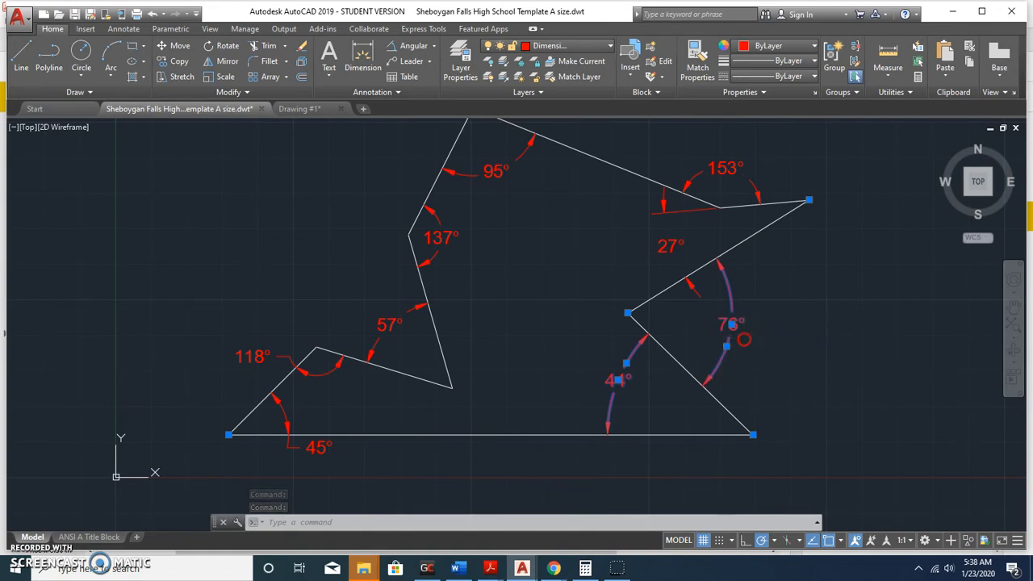
pyautogui.rightClick(744, 339)
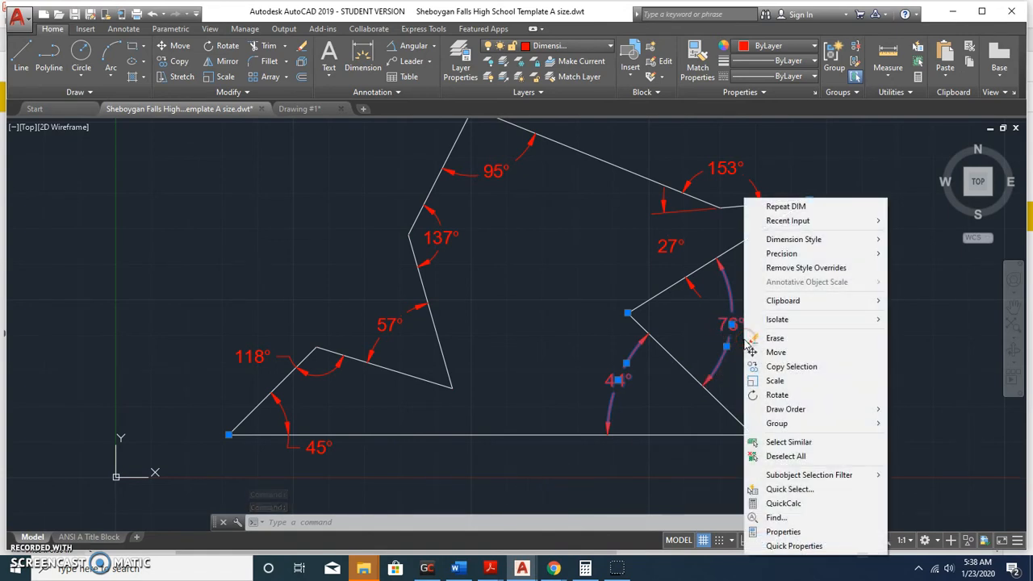
pyautogui.click(780, 533)
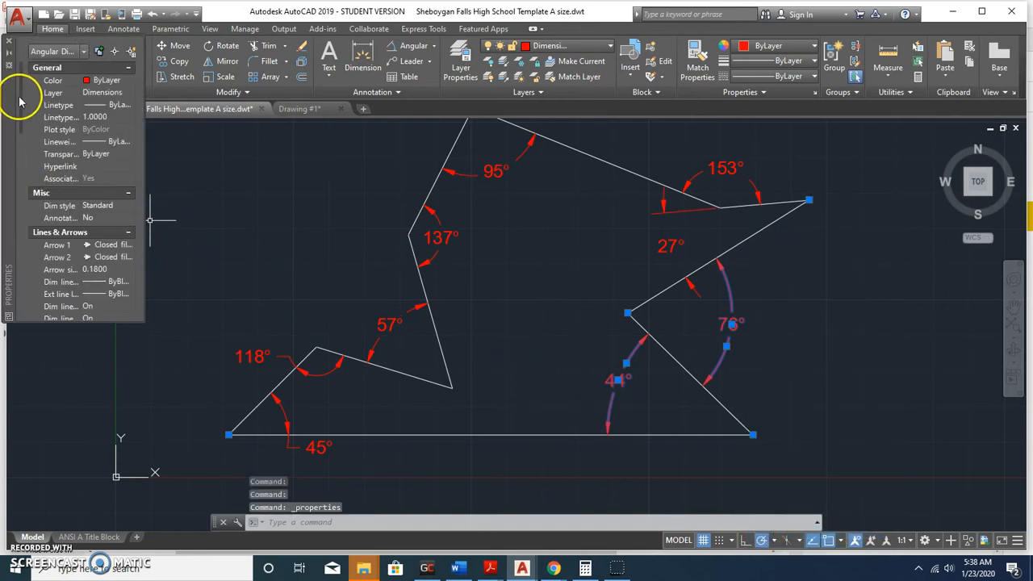
pyautogui.moveTo(21, 99); pyautogui.dragTo(14, 276)
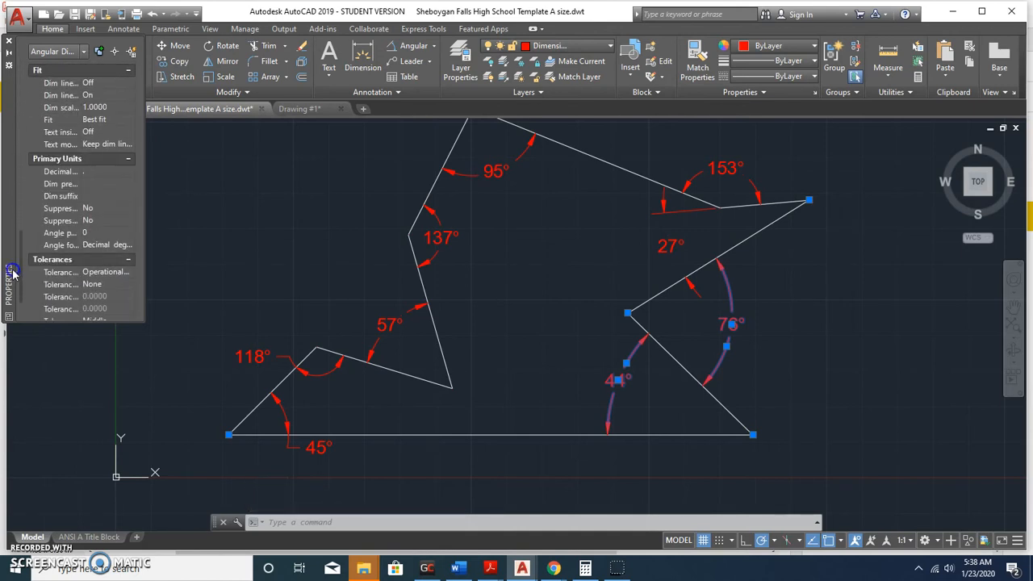
pyautogui.moveTo(81, 166); pyautogui.dragTo(100, 166)
pyautogui.click(121, 234)
pyautogui.click(129, 232)
pyautogui.click(114, 257)
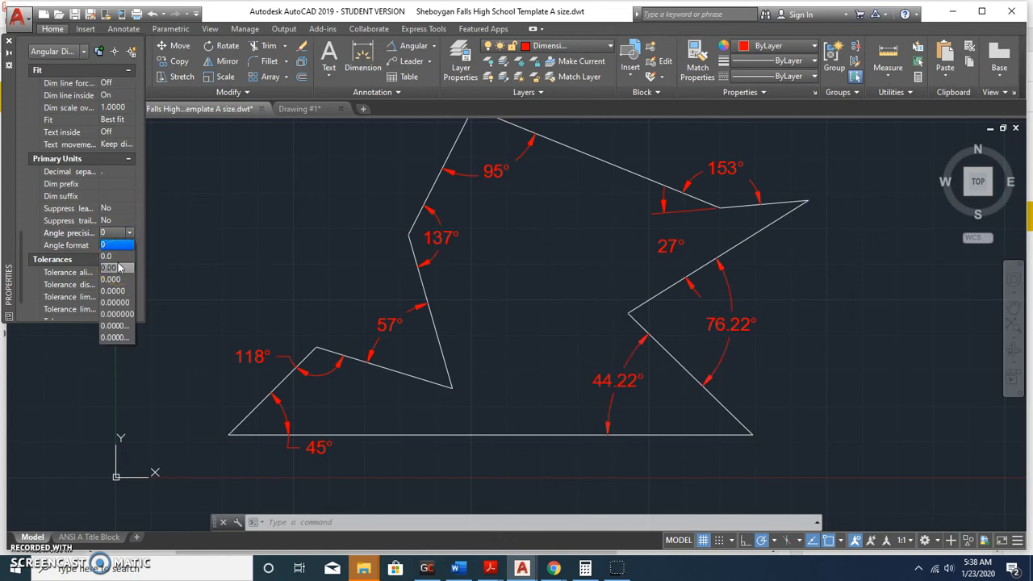
pyautogui.click(114, 267)
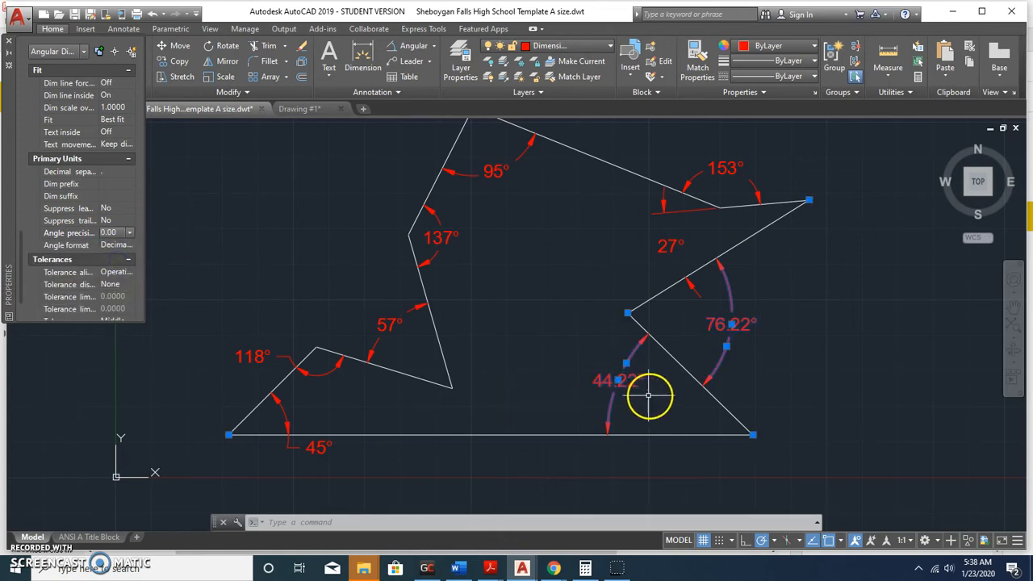
pyautogui.click(10, 40)
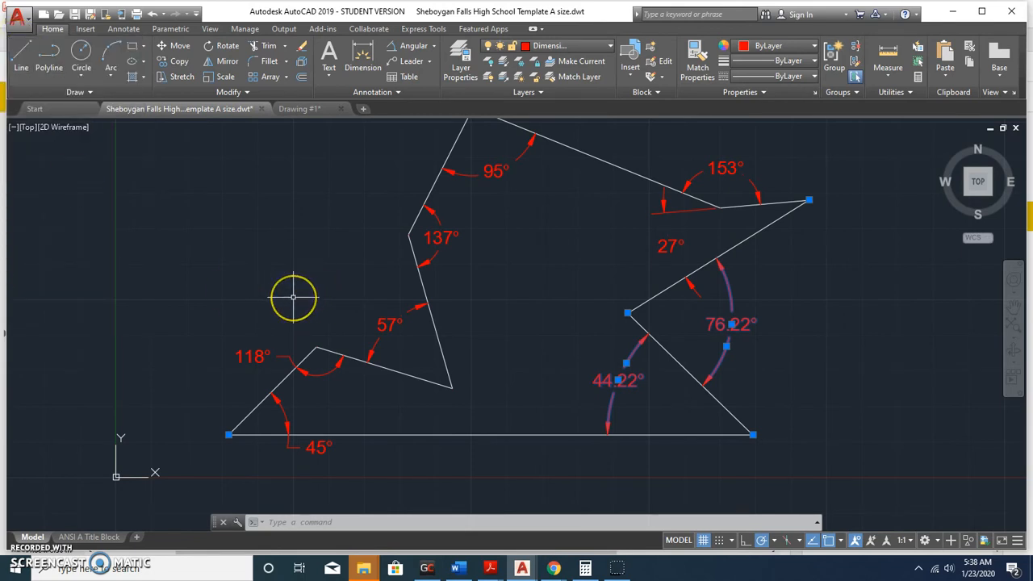
pyautogui.press('Escape')
pyautogui.moveTo(325, 275)
pyautogui.mouseDown(button='middle')
pyautogui.moveTo(301, 309)
pyautogui.moveTo(304, 277)
pyautogui.mouseUp(button='middle')
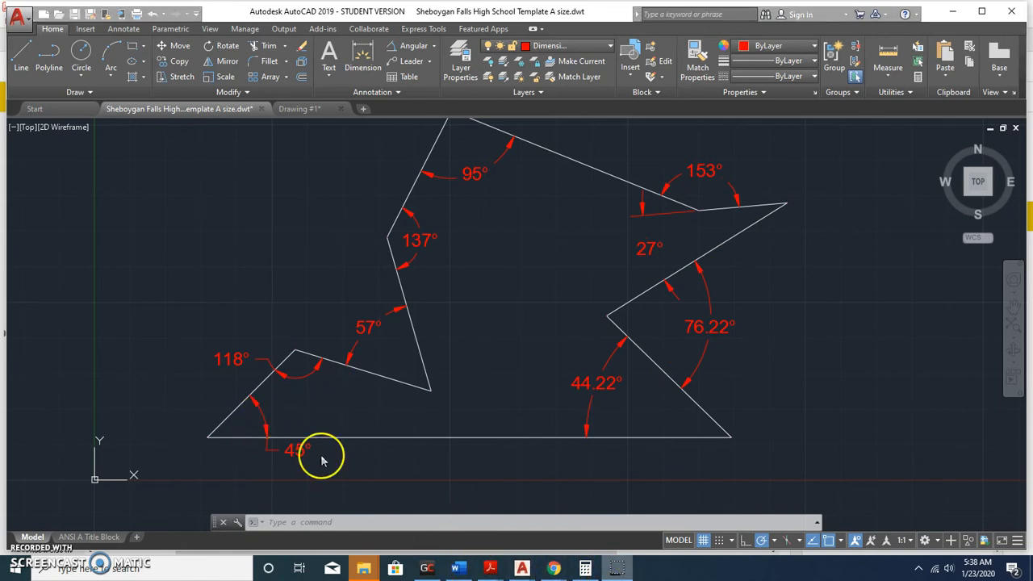
pyautogui.scroll(-2, 386, 382)
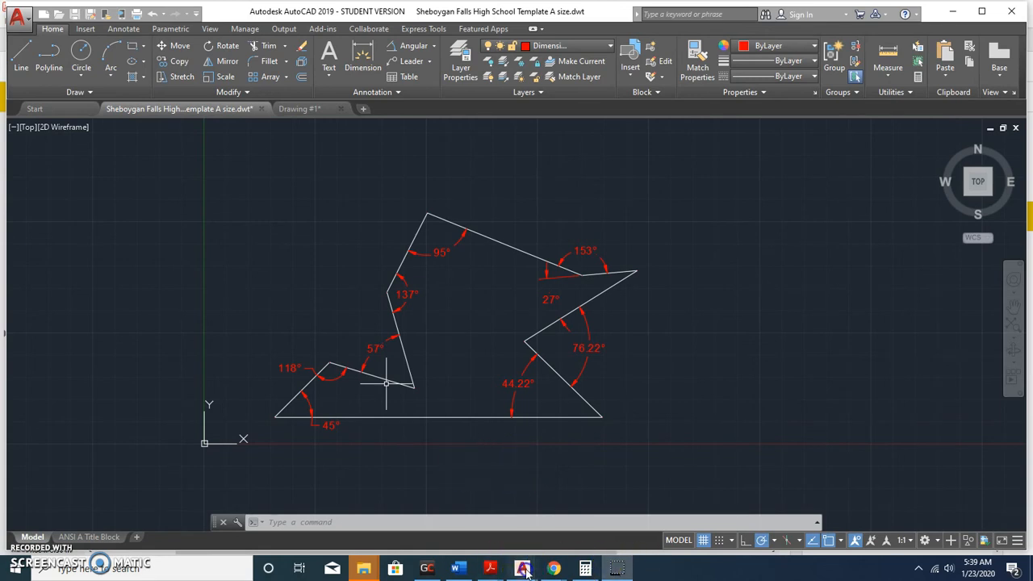
pyautogui.moveTo(522, 568)
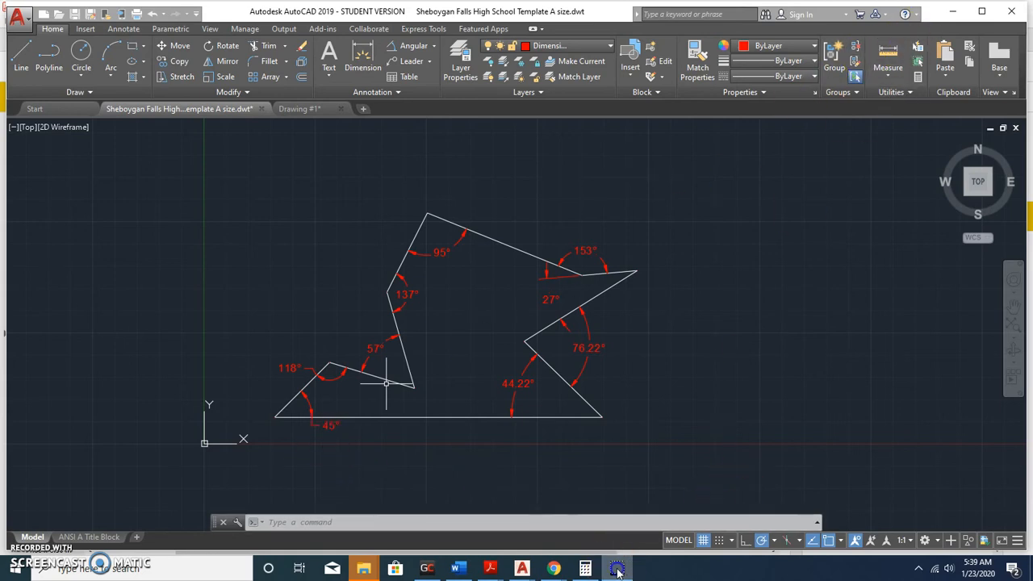
pyautogui.scroll(4, 444, 392)
pyautogui.scroll(-4, 480, 376)
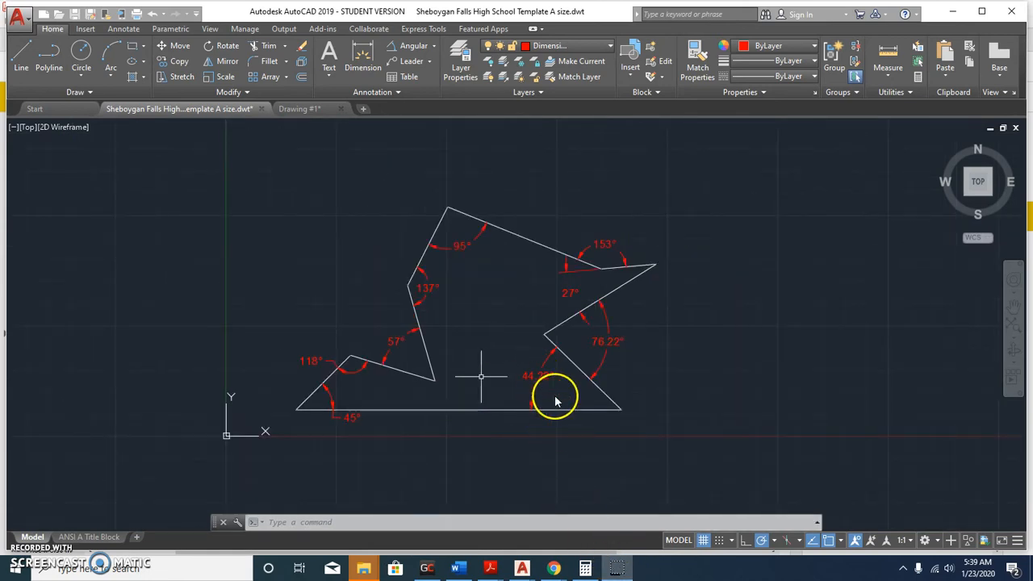
pyautogui.scroll(2, 555, 395)
pyautogui.scroll(-2, 526, 381)
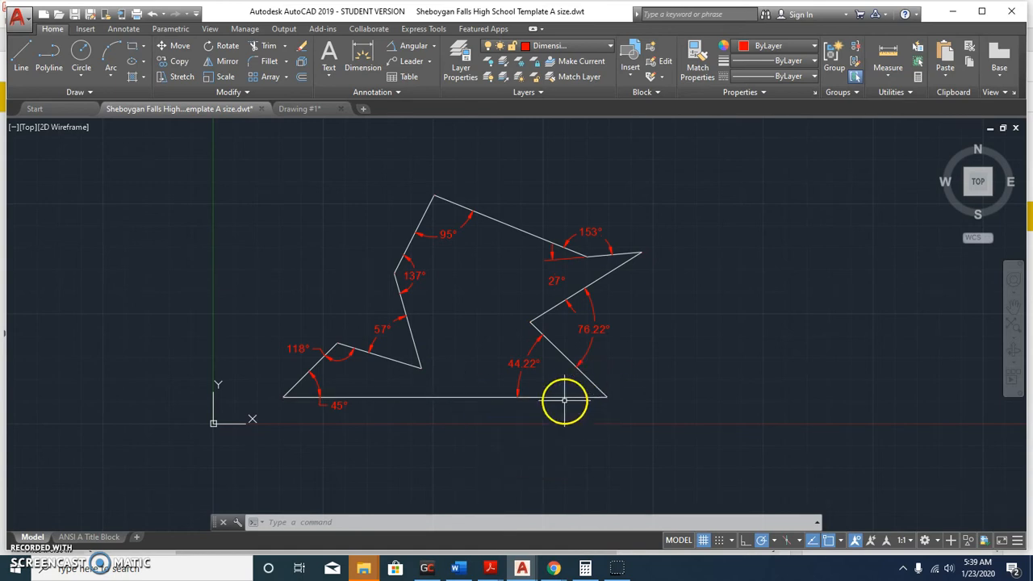
pyautogui.moveTo(490, 568)
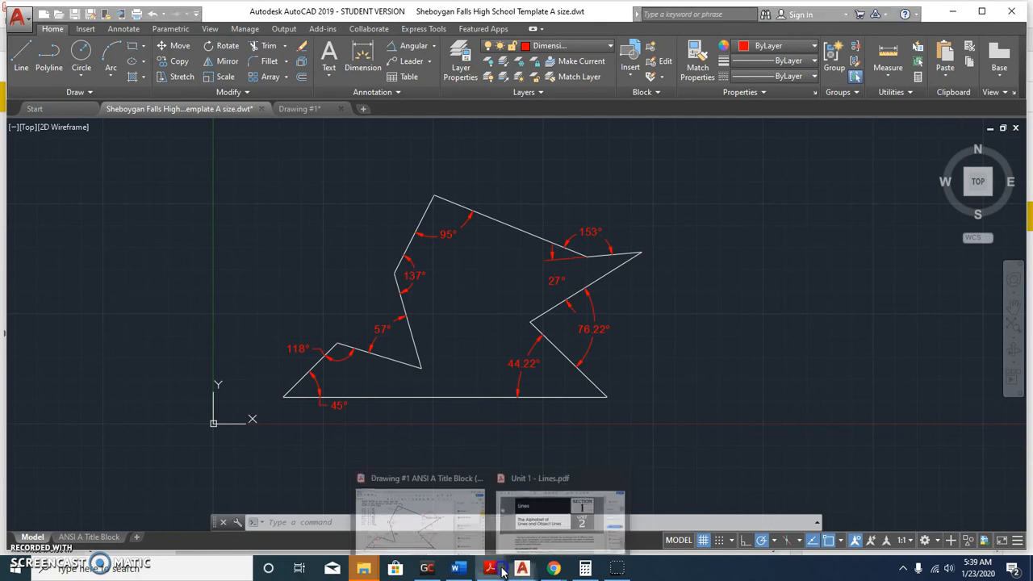
pyautogui.click(459, 517)
pyautogui.scroll(-1, 489, 341)
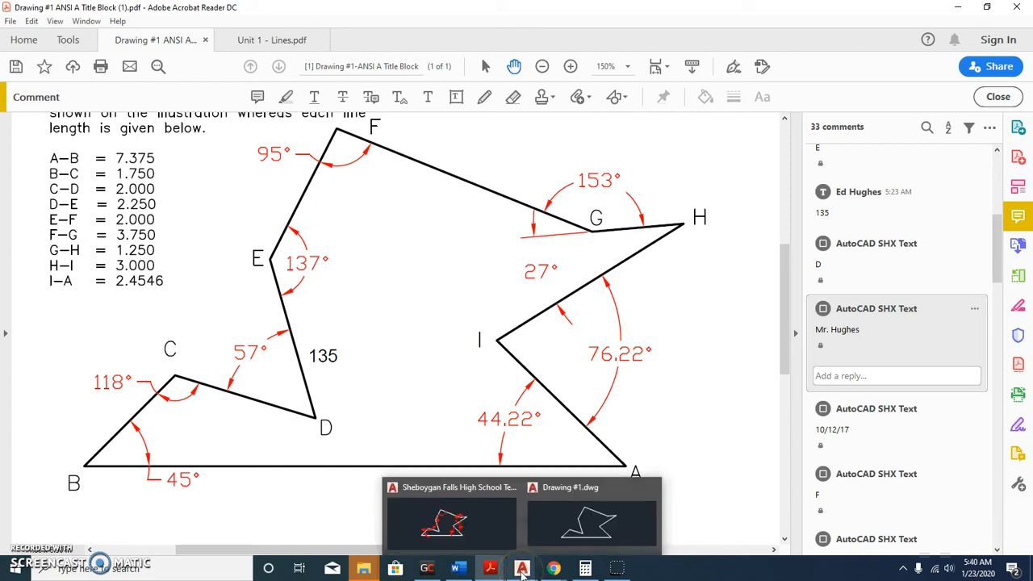
pyautogui.click(473, 525)
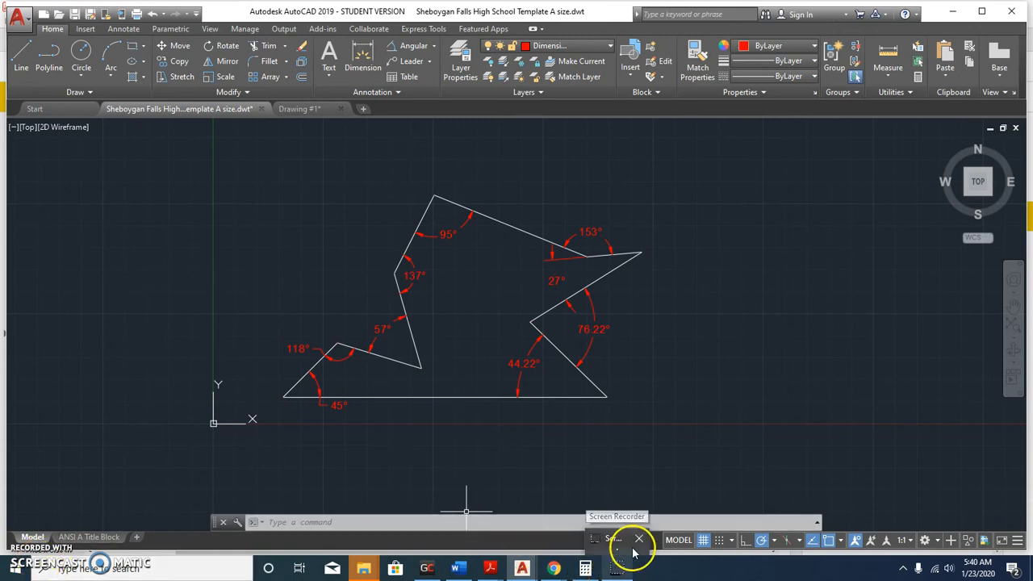
pyautogui.moveTo(623, 544)
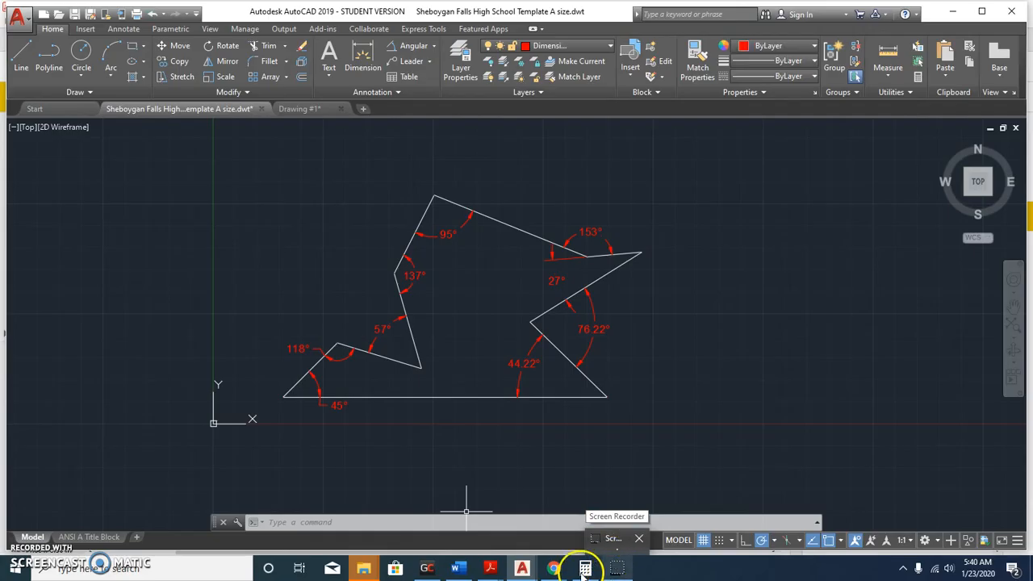
# Zoom in and select the polygon's bottom base line, bringing up its context menu.
pyautogui.click(585, 569)
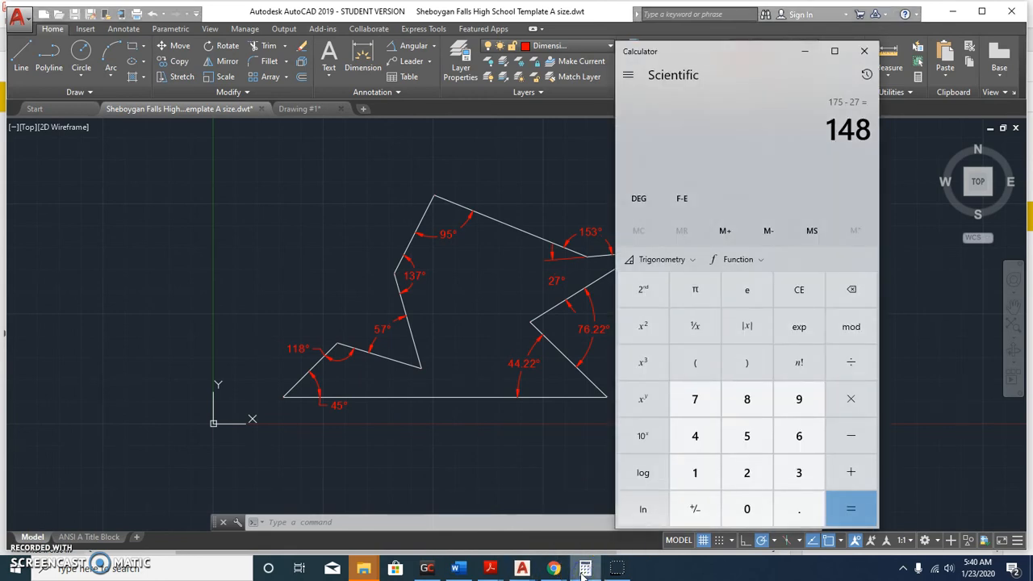
pyautogui.click(864, 50)
pyautogui.moveTo(586, 569)
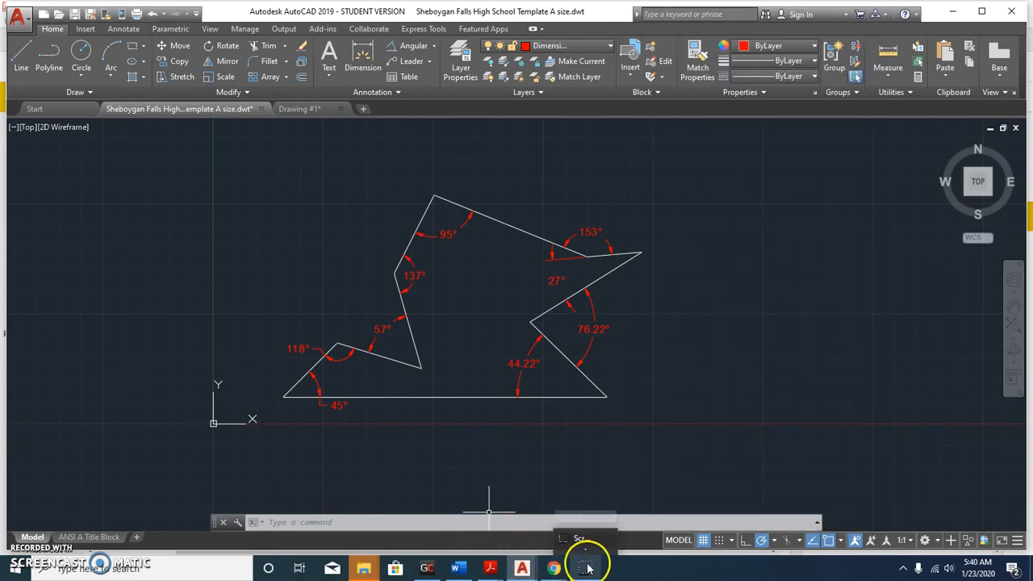
pyautogui.moveTo(596, 545)
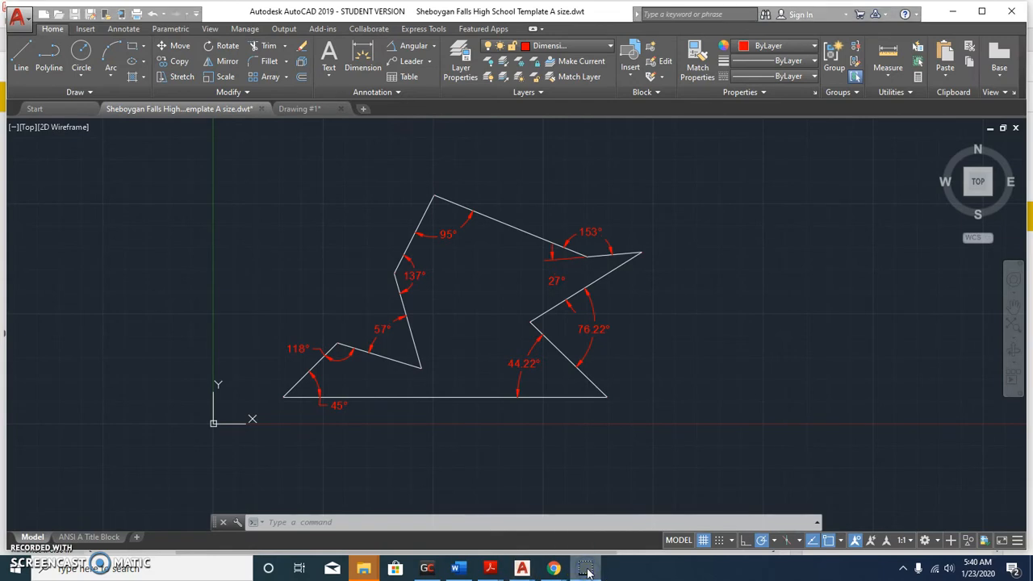
pyautogui.scroll(2, 466, 401)
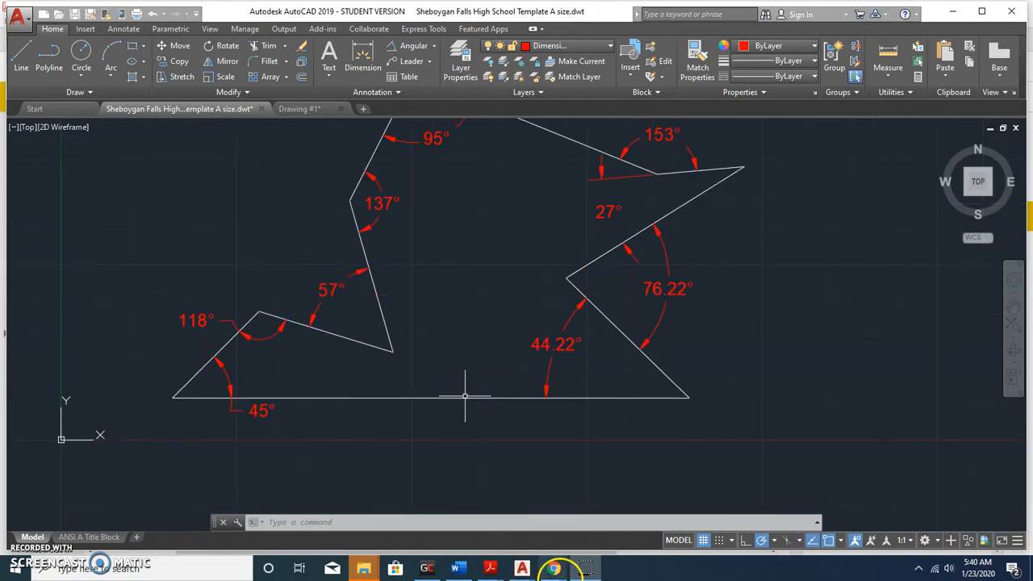
pyautogui.moveTo(562, 559); pyautogui.dragTo(522, 557)
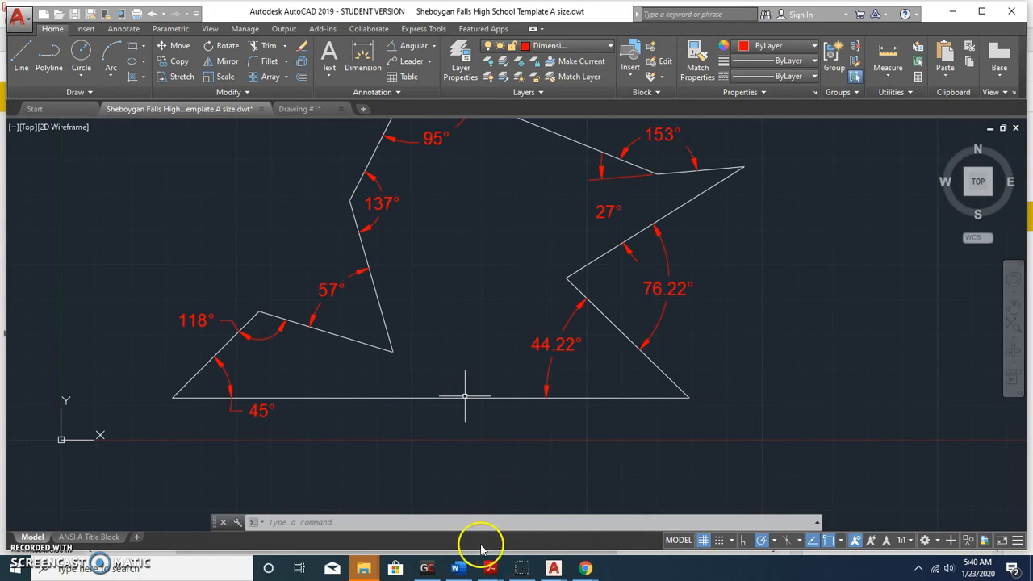
pyautogui.click(485, 397)
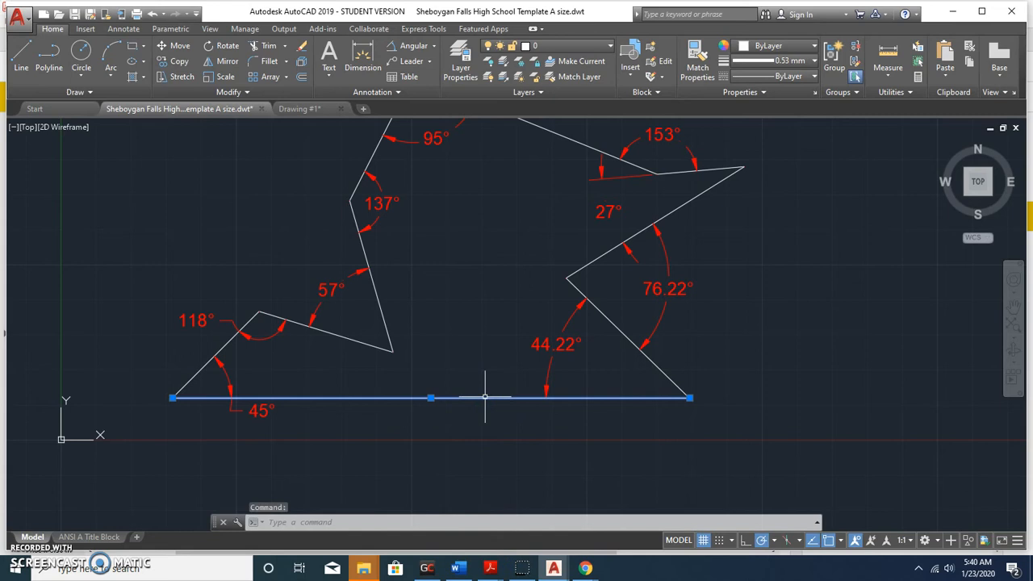
pyautogui.rightClick(485, 397)
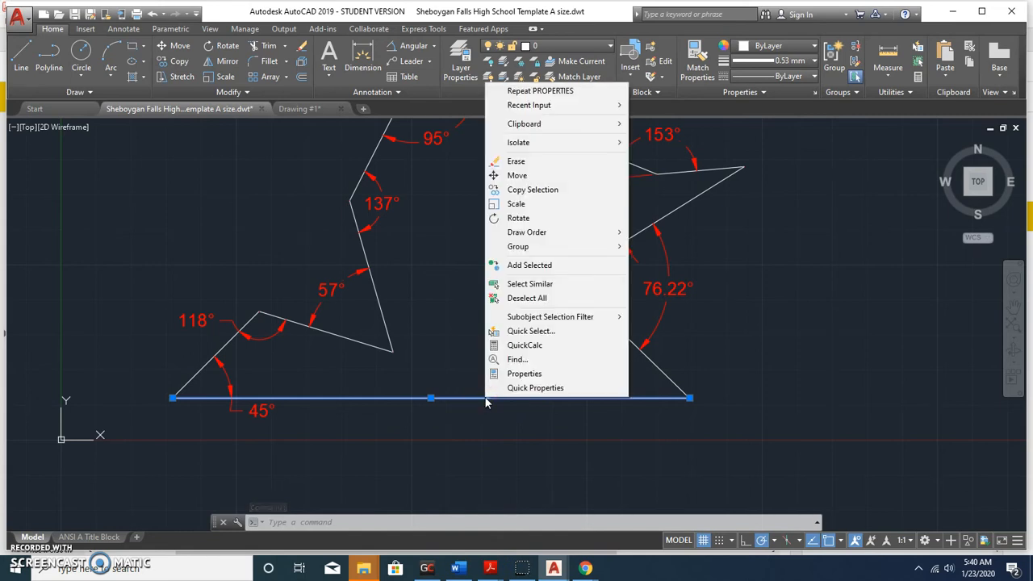
# Select all lines similar to the base line, set them to 0.30 mm, and open Lineweight Settings.
pyautogui.click(510, 283)
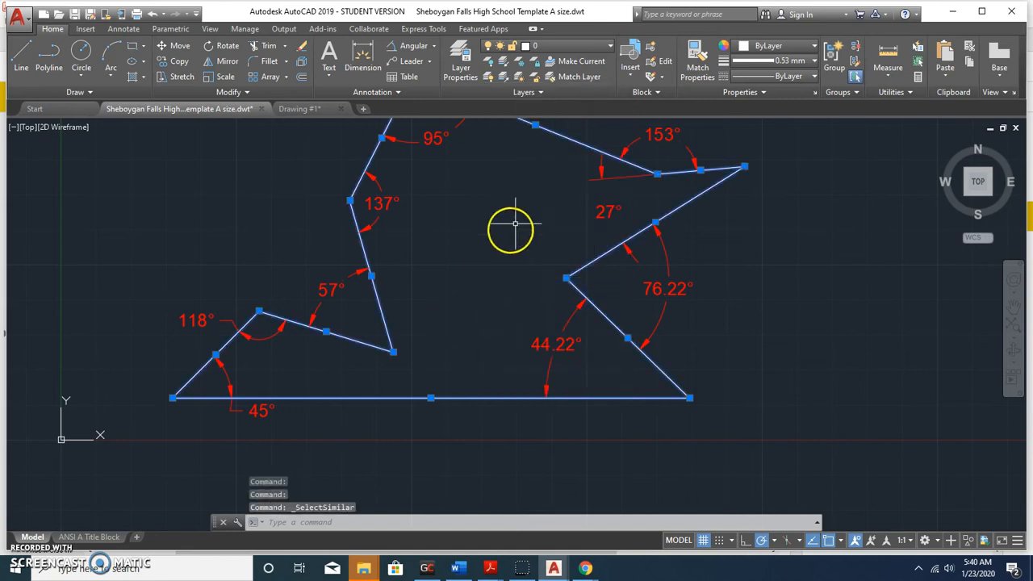
pyautogui.moveTo(509, 237); pyautogui.dragTo(525, 295, button='middle')
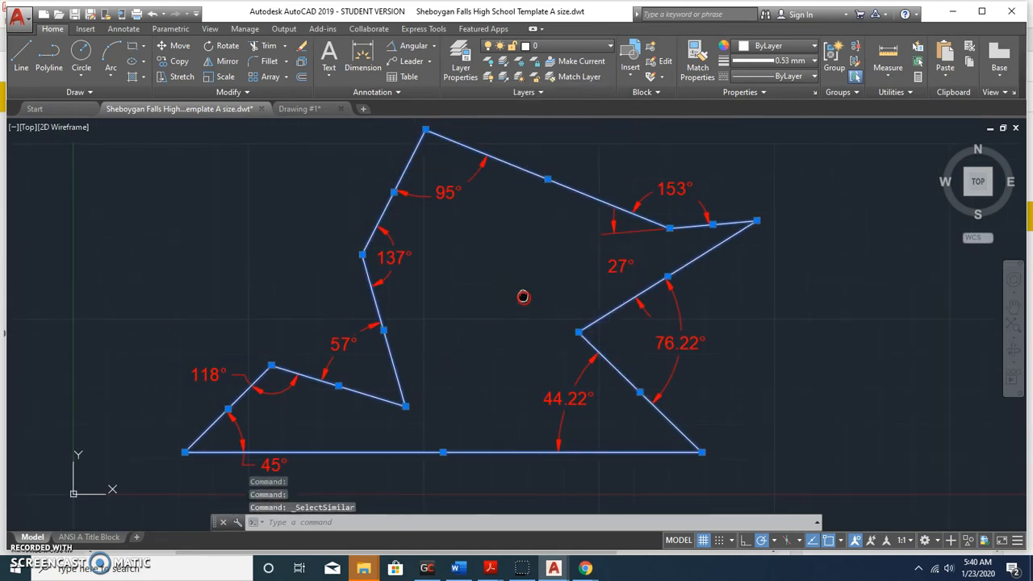
pyautogui.click(798, 62)
pyautogui.moveTo(815, 205); pyautogui.dragTo(818, 153)
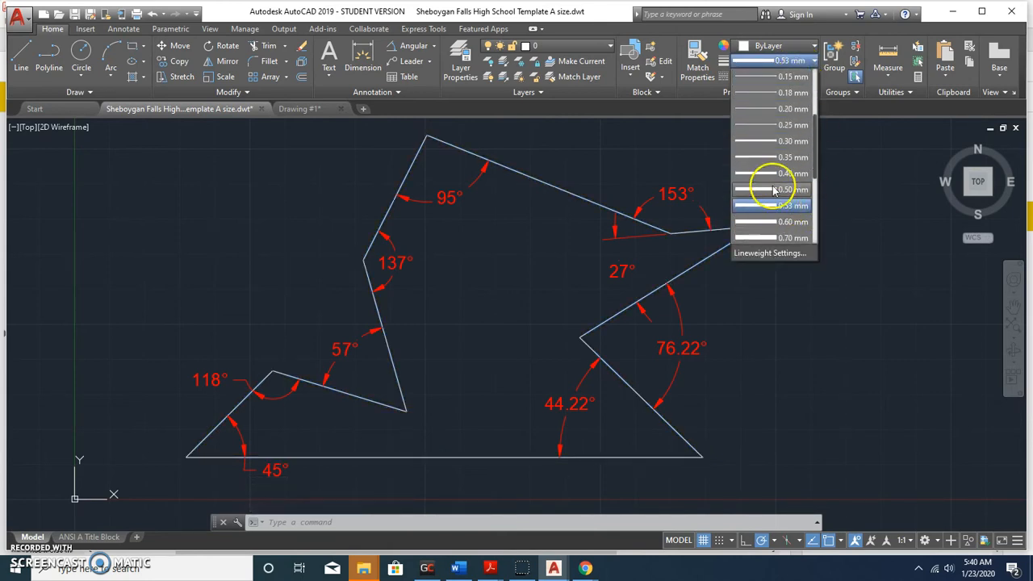
pyautogui.click(772, 141)
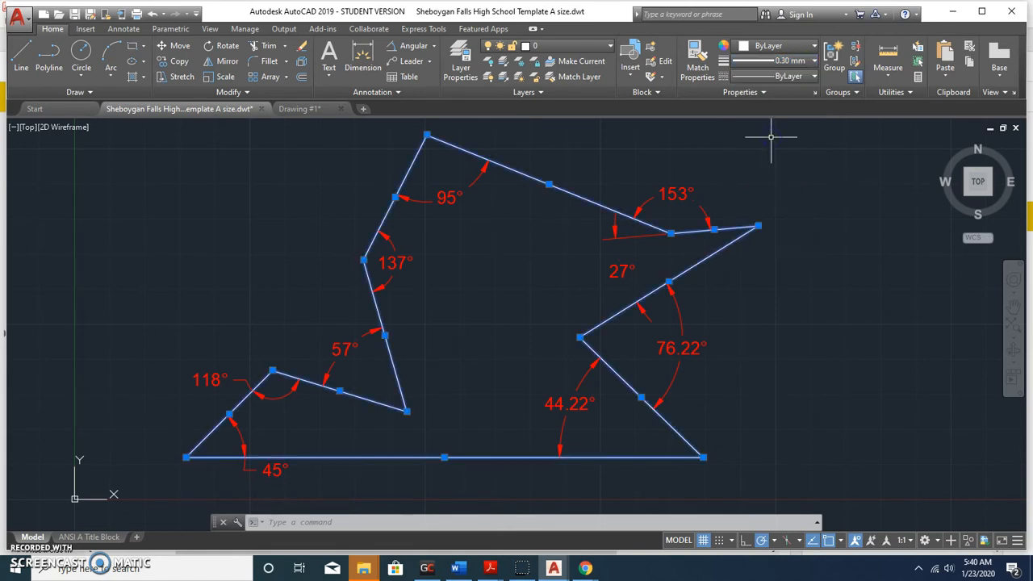
pyautogui.click(807, 63)
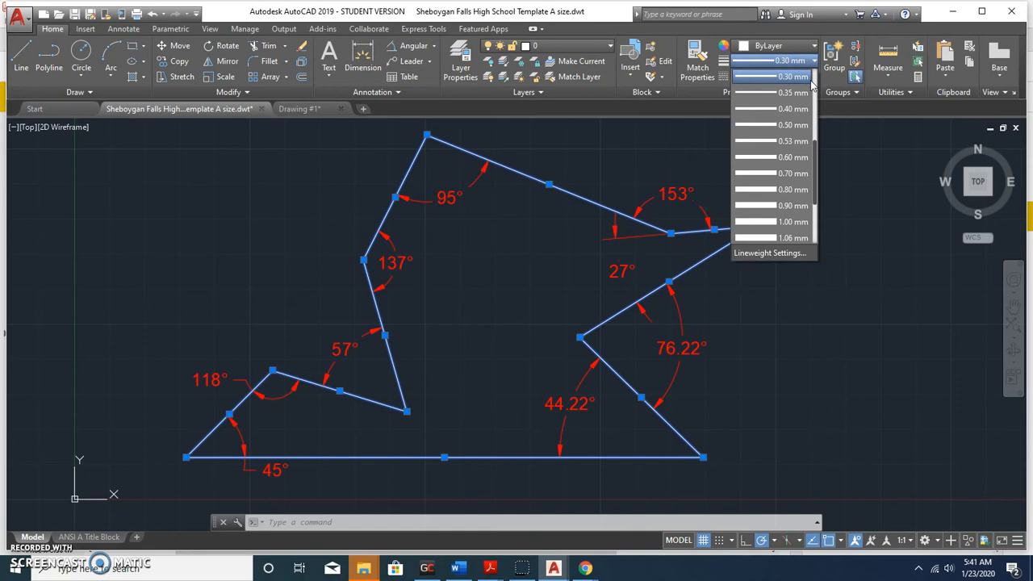
pyautogui.click(759, 253)
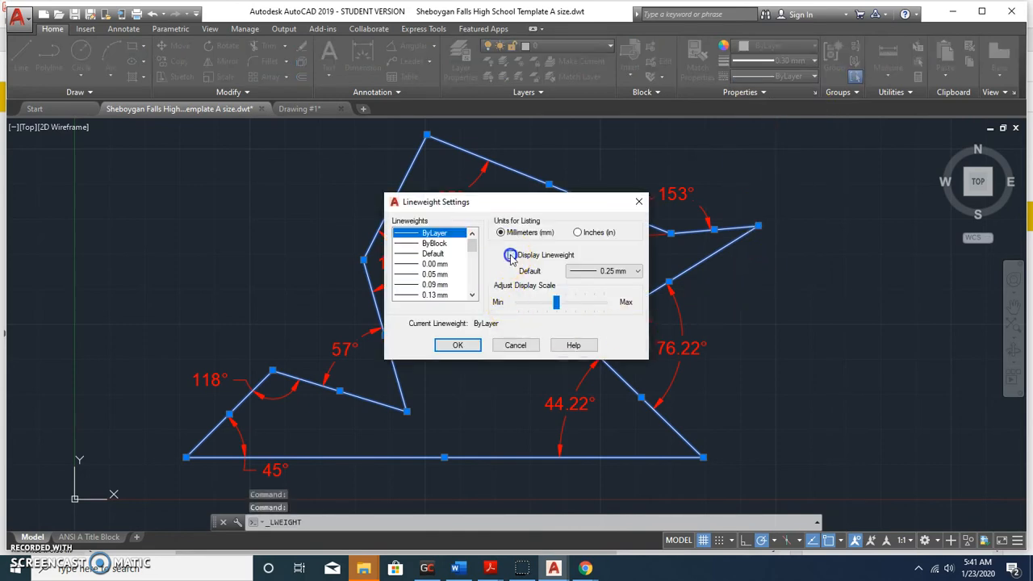
# Turn on lineweight display, select all similar polygon edges, and set their lineweight to 0.53 mm.
pyautogui.click(473, 343)
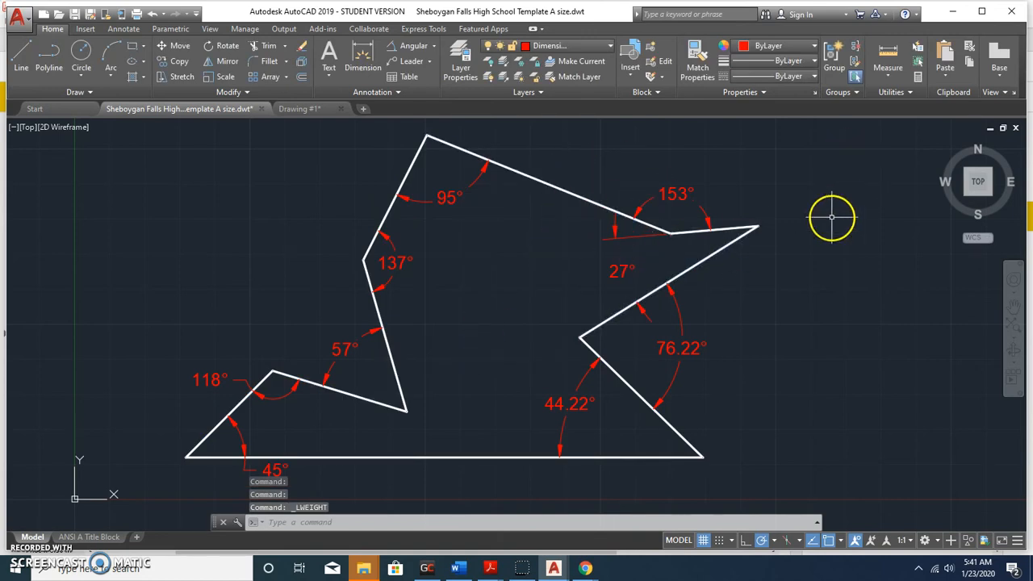
pyautogui.click(693, 263)
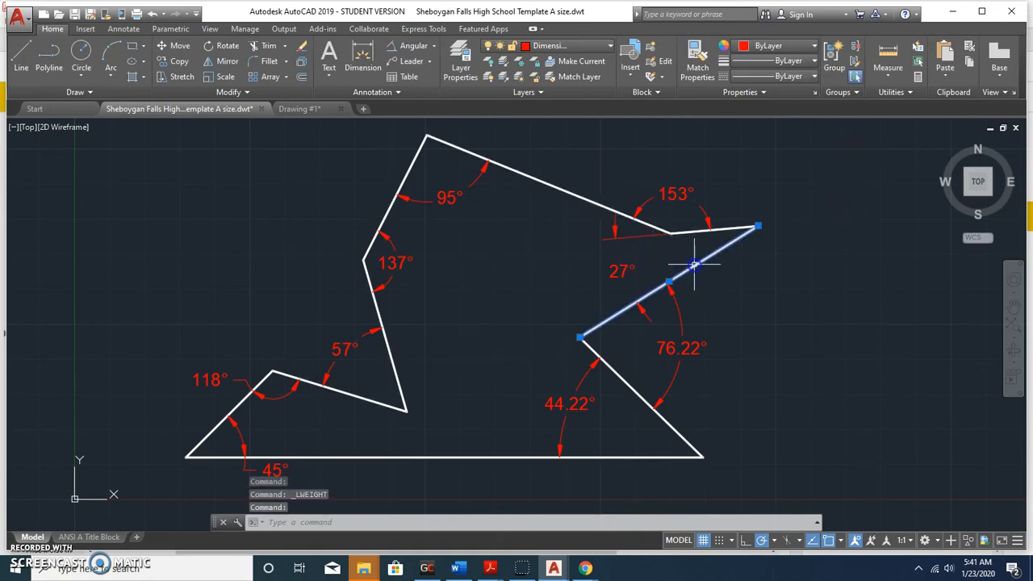
pyautogui.rightClick(694, 264)
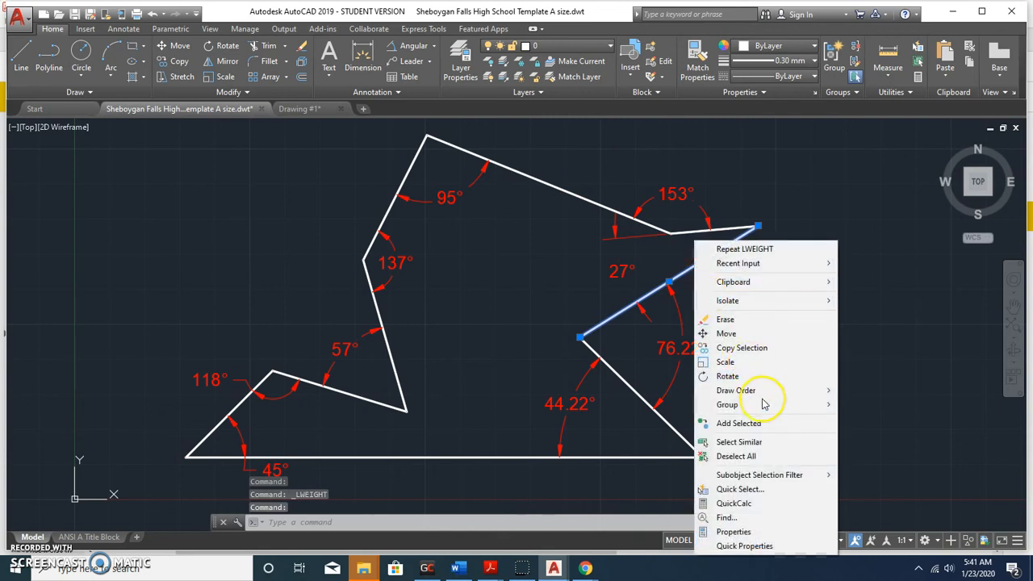
pyautogui.click(764, 442)
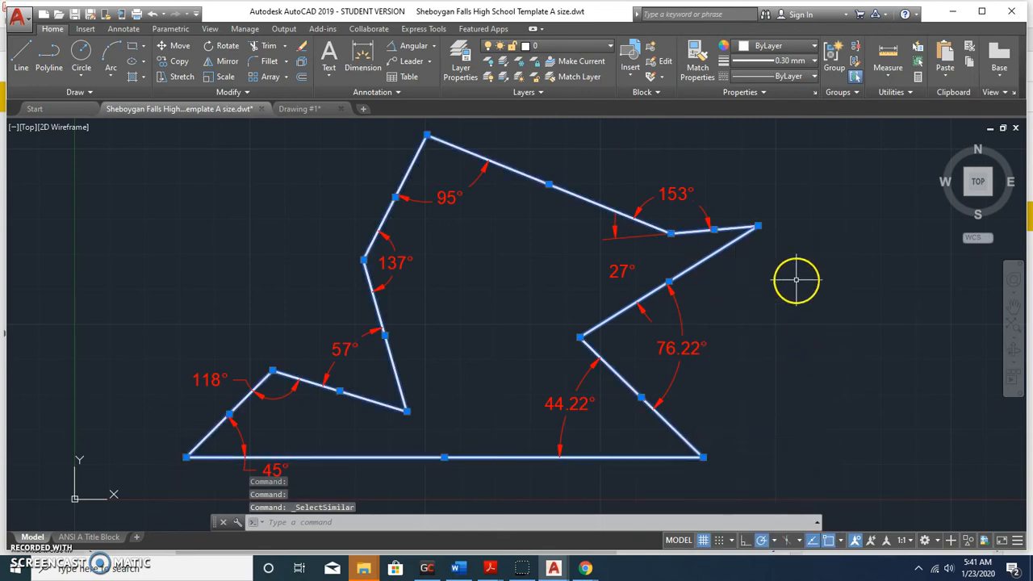
pyautogui.click(808, 62)
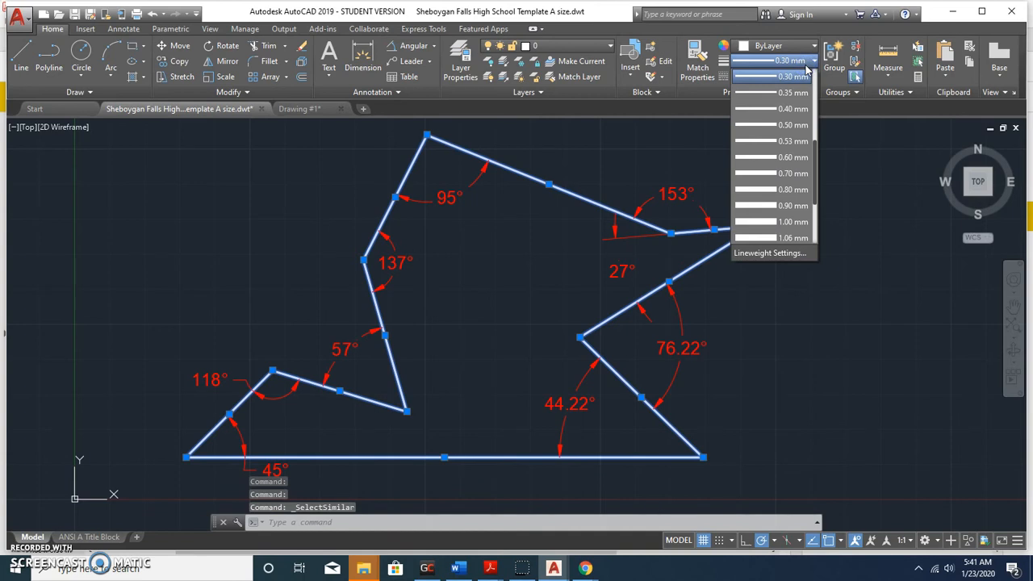
pyautogui.click(781, 141)
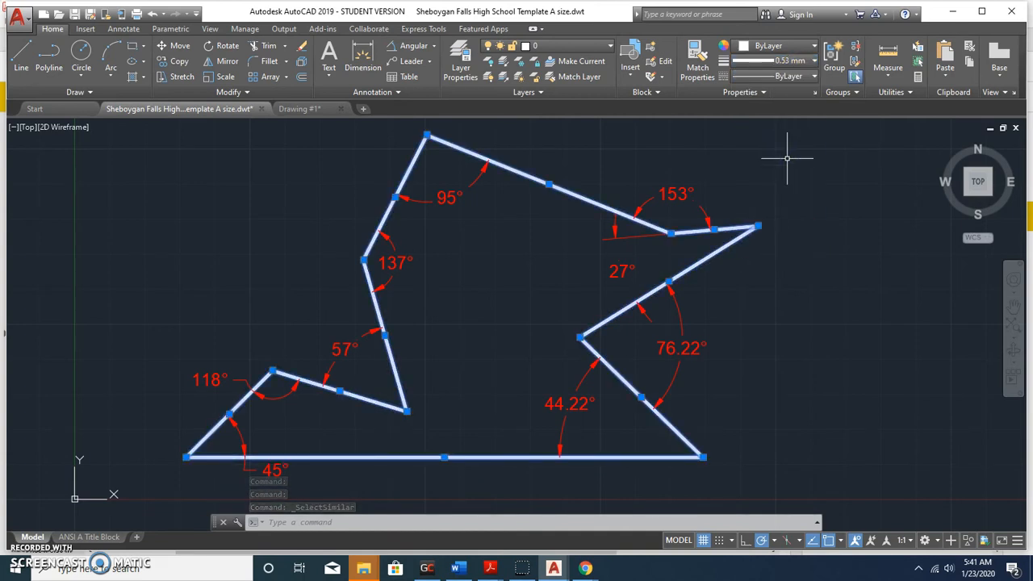
pyautogui.scroll(-2, 761, 295)
pyautogui.scroll(2, 576, 328)
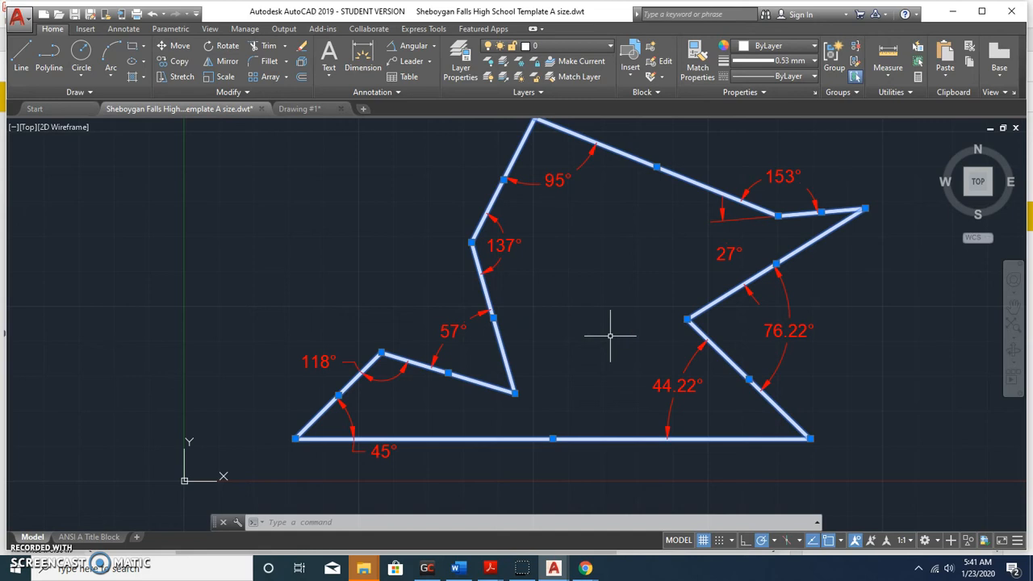
# Turn off Display Lineweight in Lineweight Settings and zoom out to show the whole polygon.
pyautogui.click(791, 62)
pyautogui.click(759, 254)
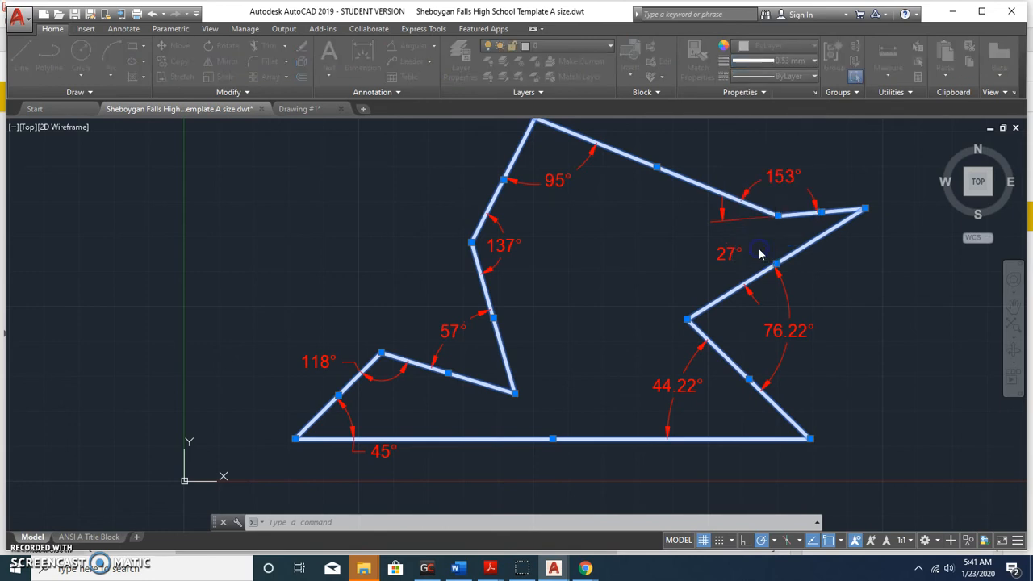
pyautogui.click(513, 255)
pyautogui.click(458, 344)
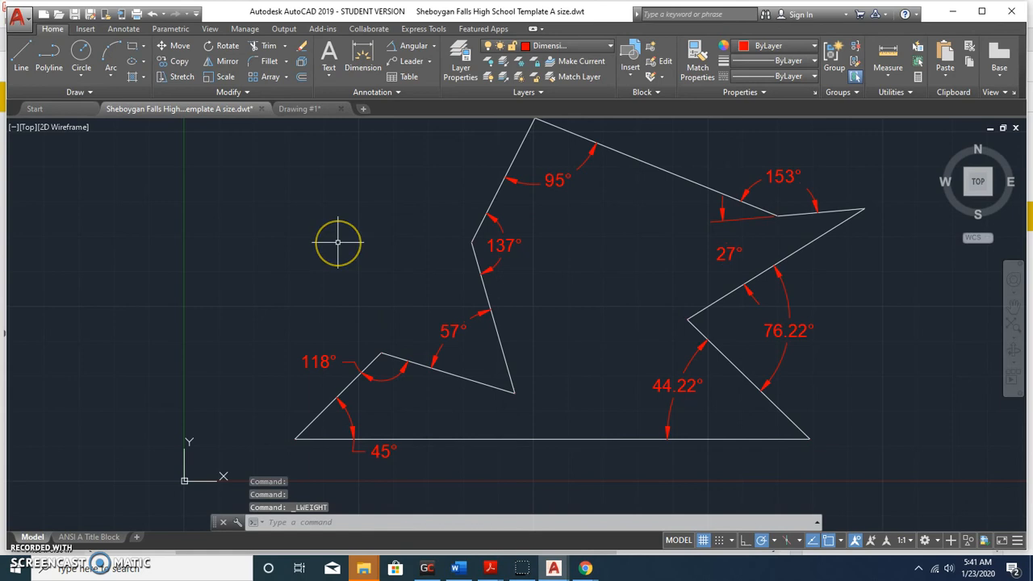
pyautogui.scroll(-2, 338, 242)
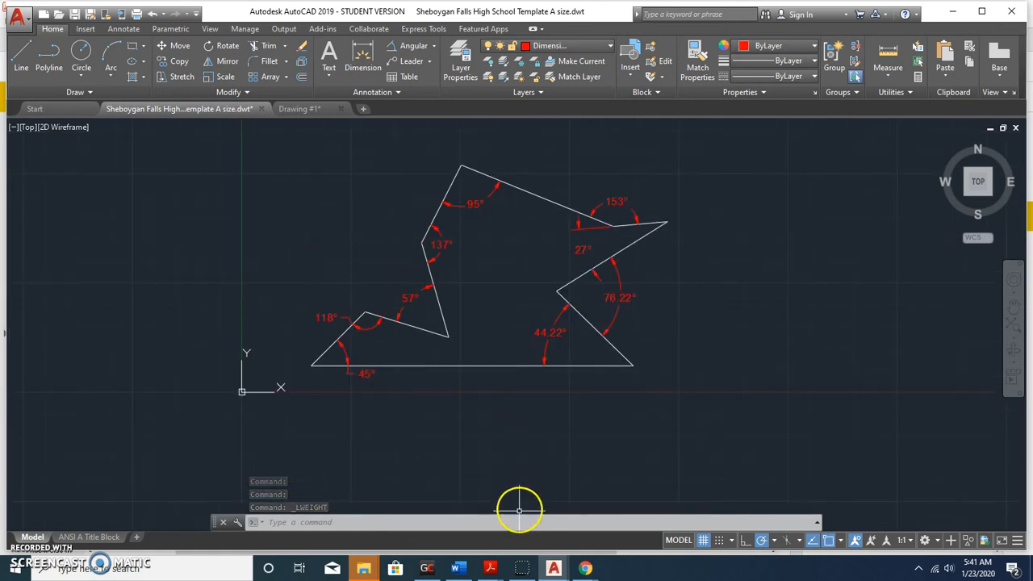
pyautogui.moveTo(488, 570)
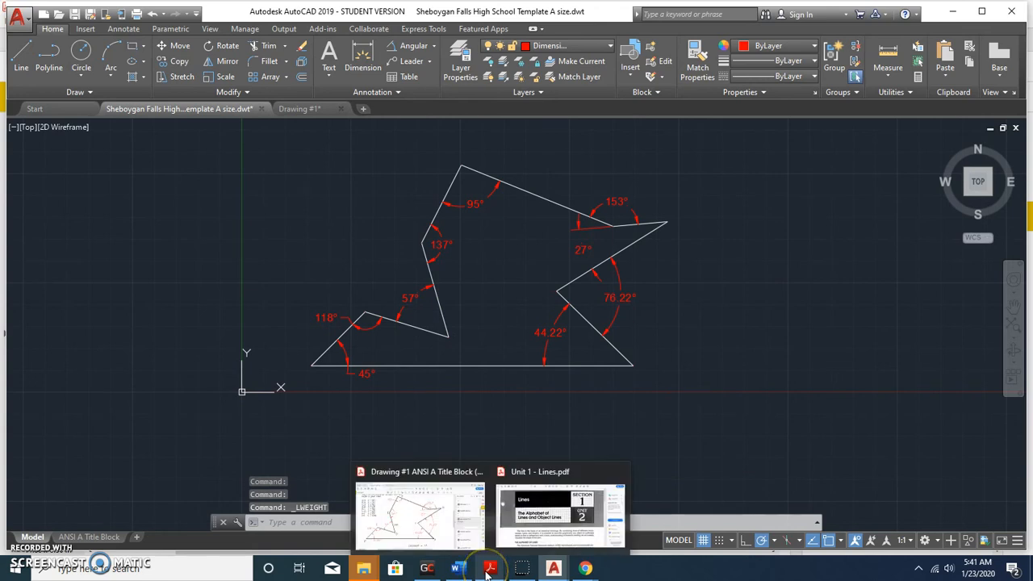
pyautogui.click(405, 510)
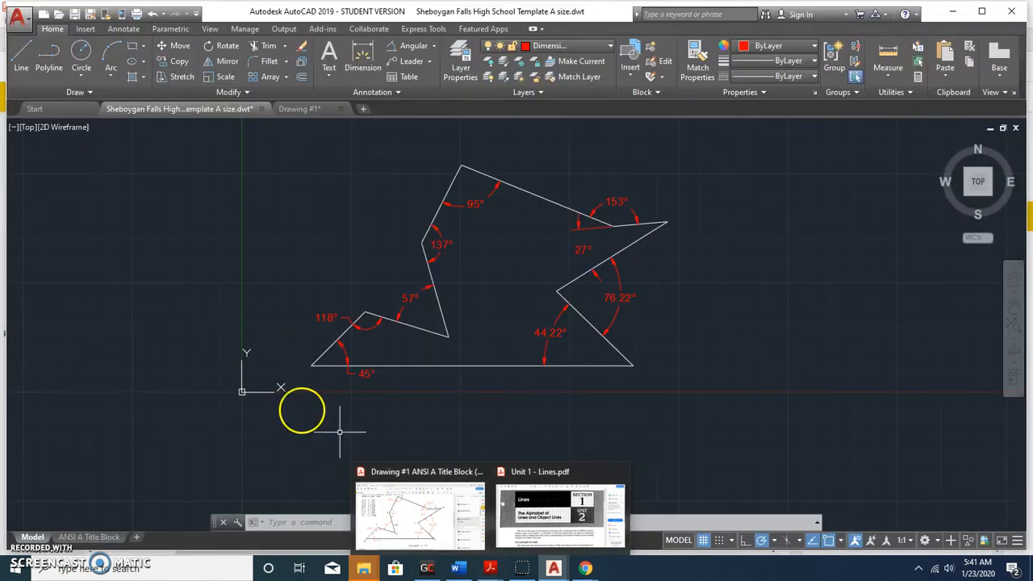
# Check the Lineweight = .53 note on the Acrobat reference sheet, then return to AutoCAD.
pyautogui.click(407, 505)
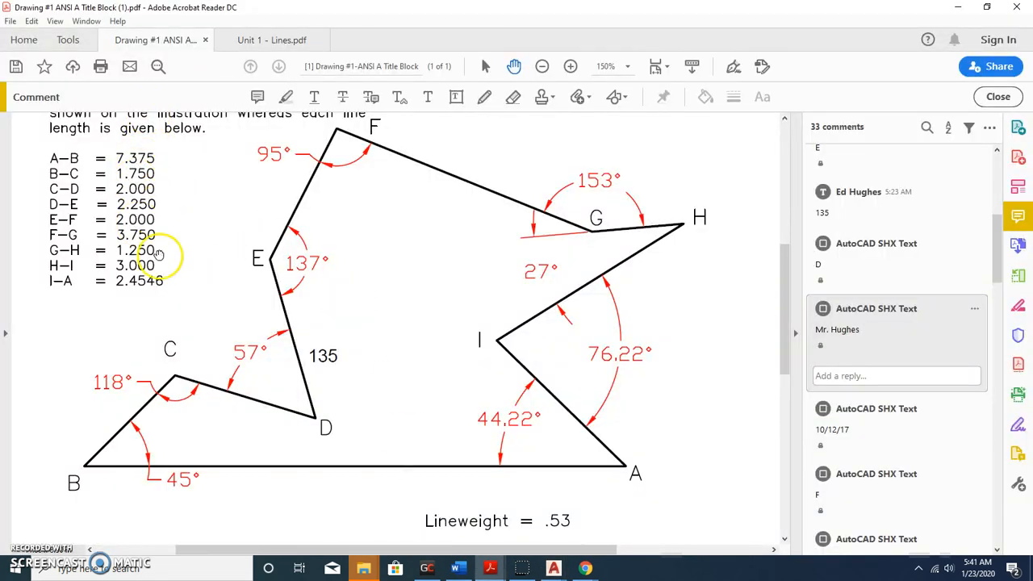
pyautogui.moveTo(552, 570)
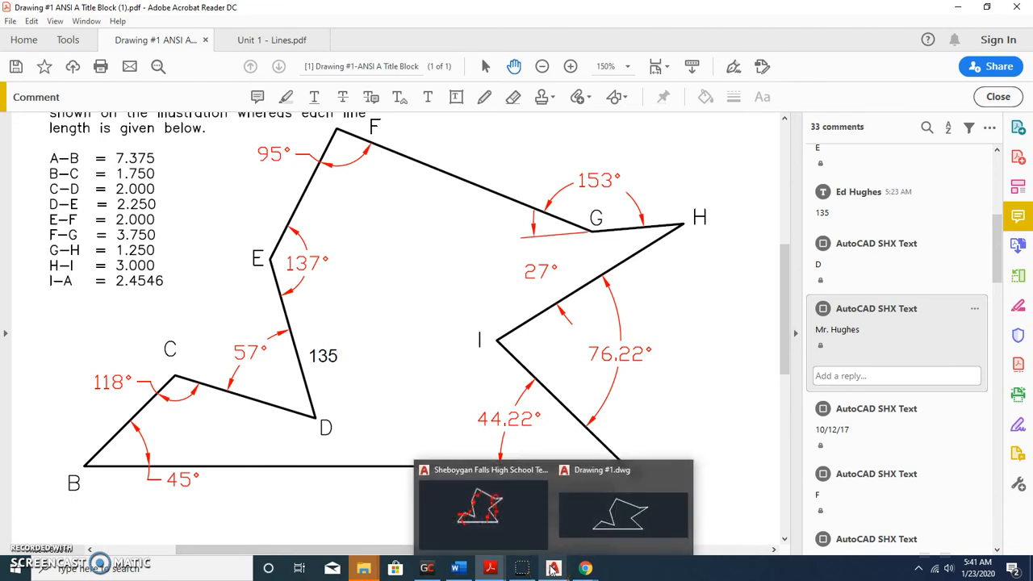
pyautogui.click(513, 525)
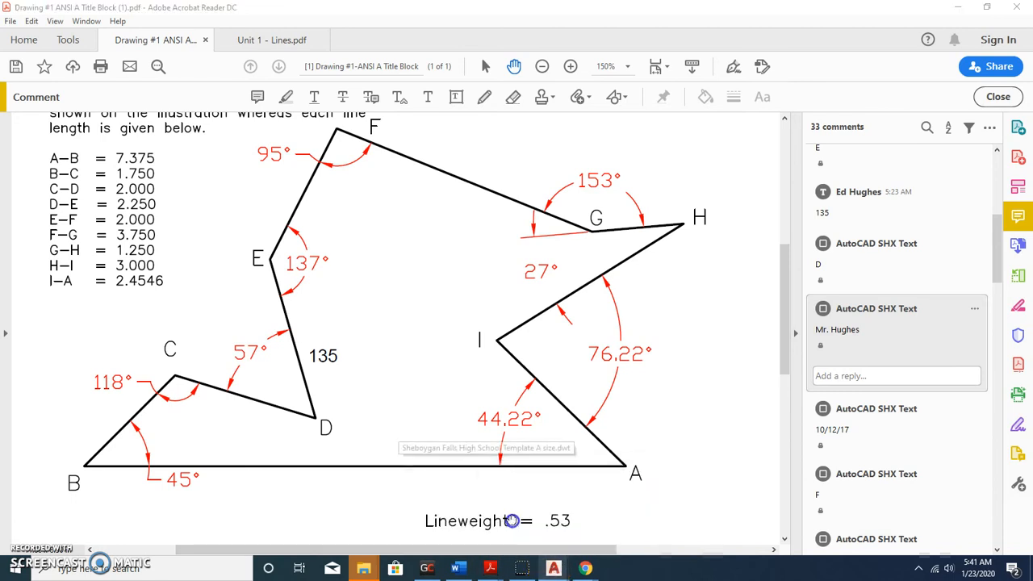
pyautogui.click(515, 571)
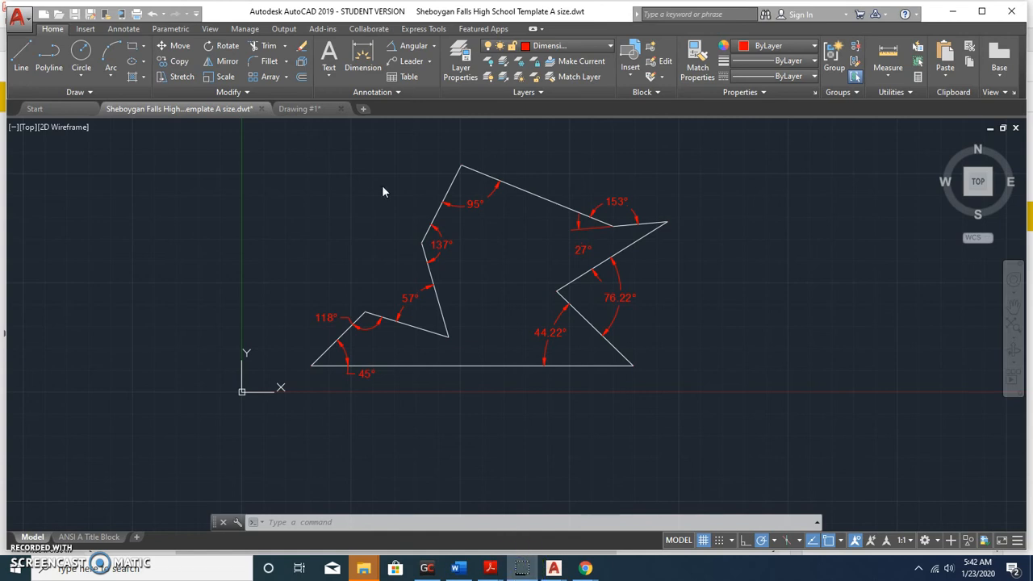
pyautogui.click(329, 78)
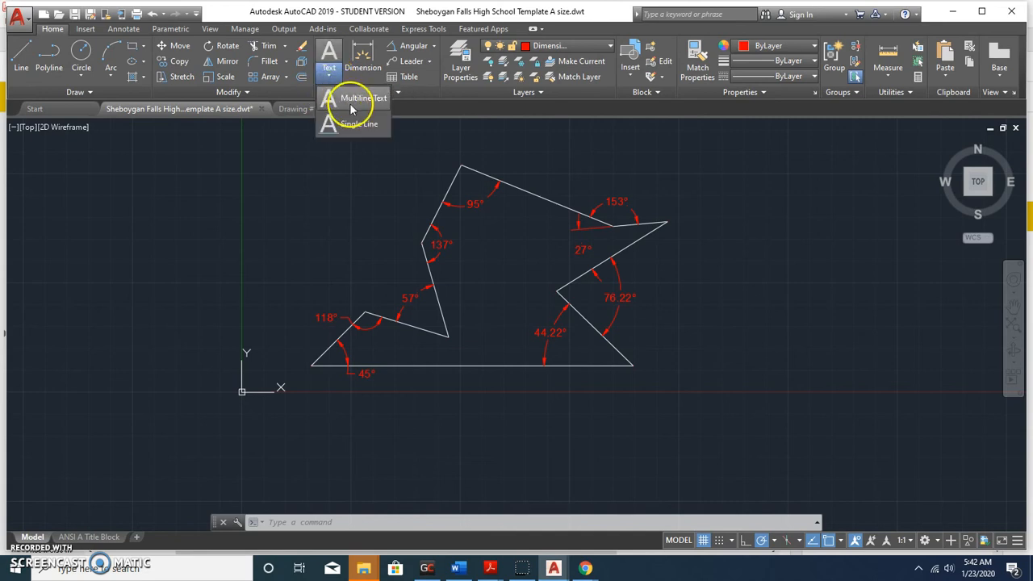
pyautogui.click(355, 98)
pyautogui.click(285, 148)
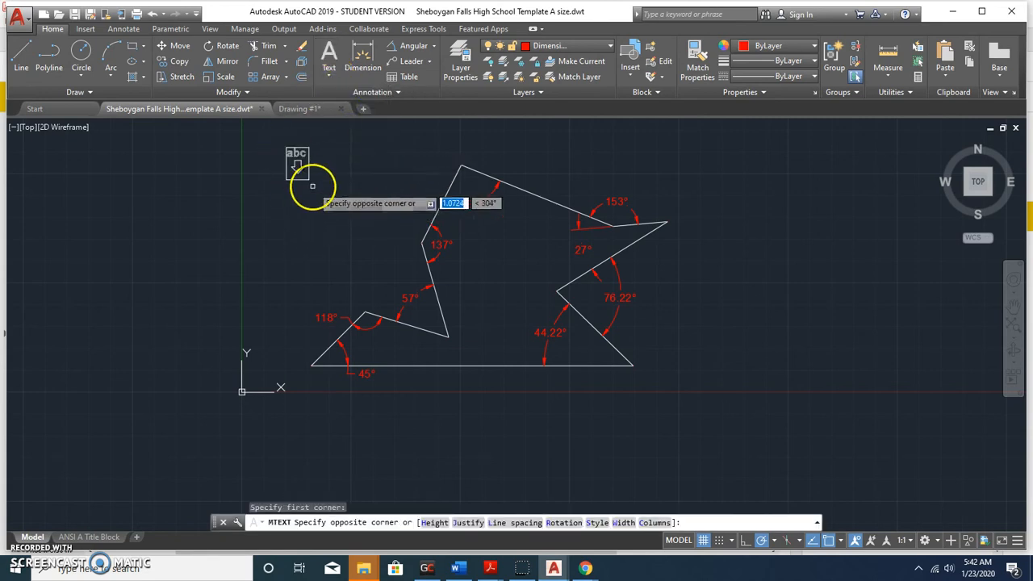
pyautogui.click(392, 256)
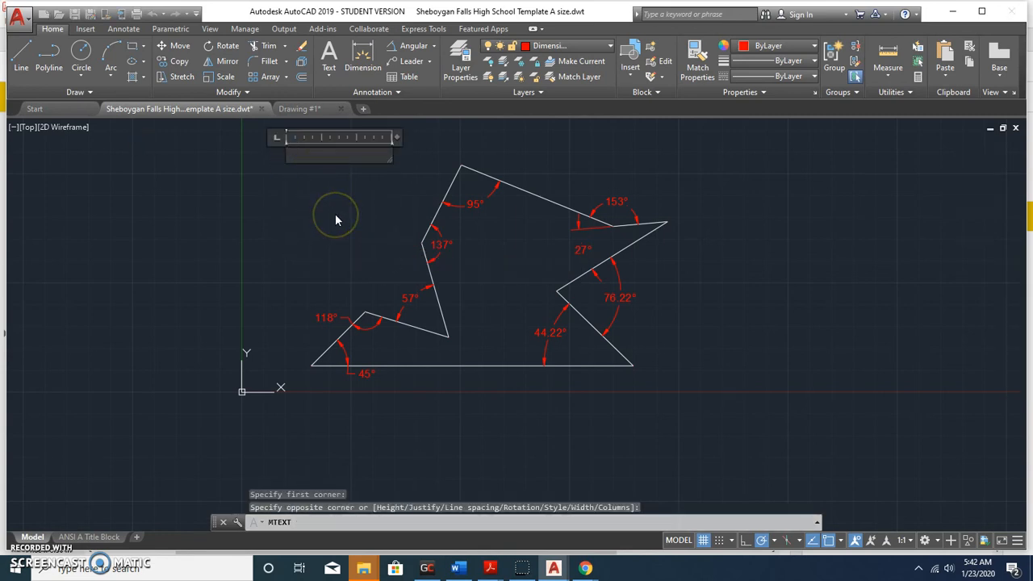
pyautogui.moveTo(387, 159); pyautogui.dragTo(421, 202)
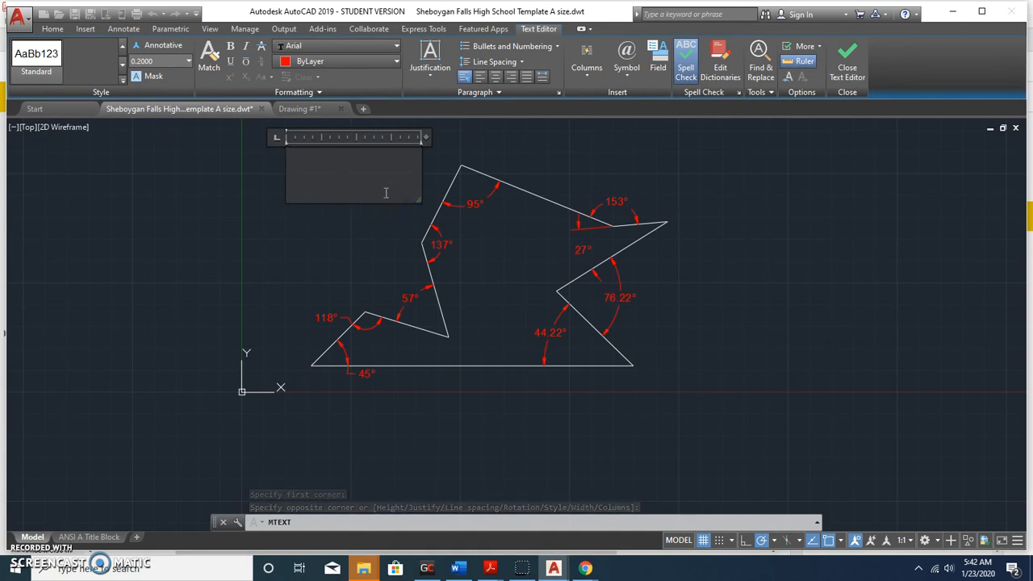
pyautogui.click(326, 63)
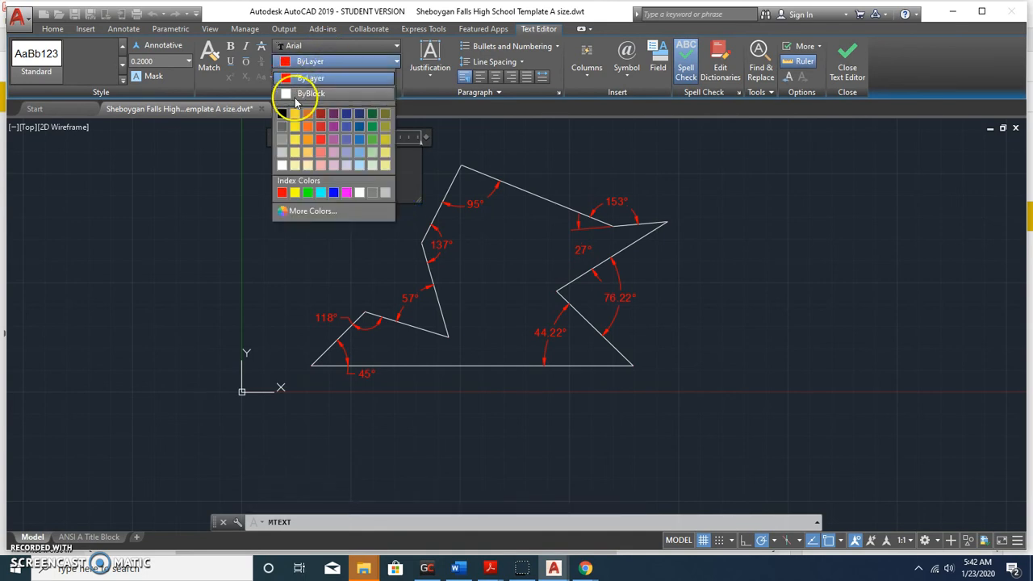
pyautogui.click(325, 77)
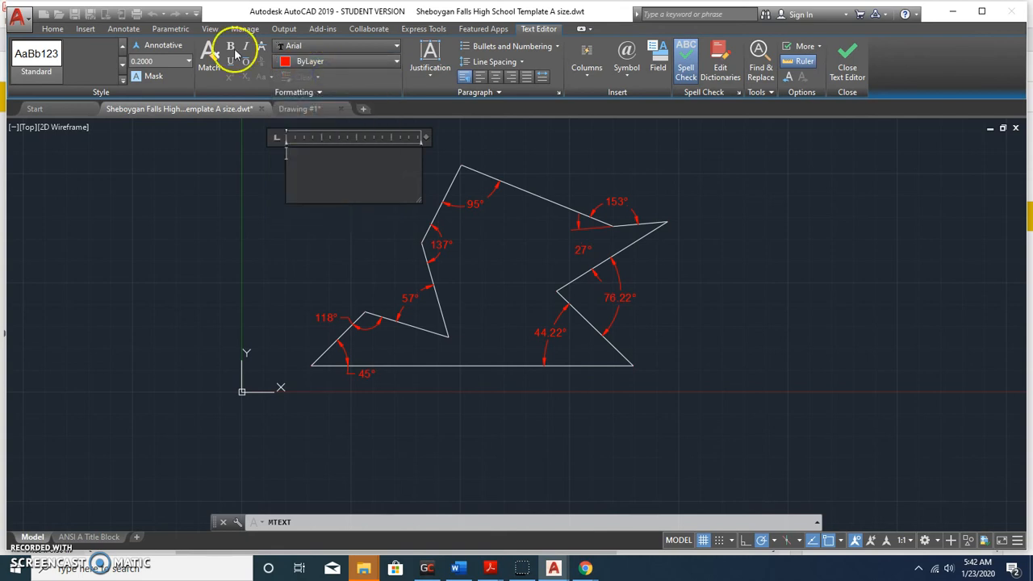
pyautogui.click(53, 29)
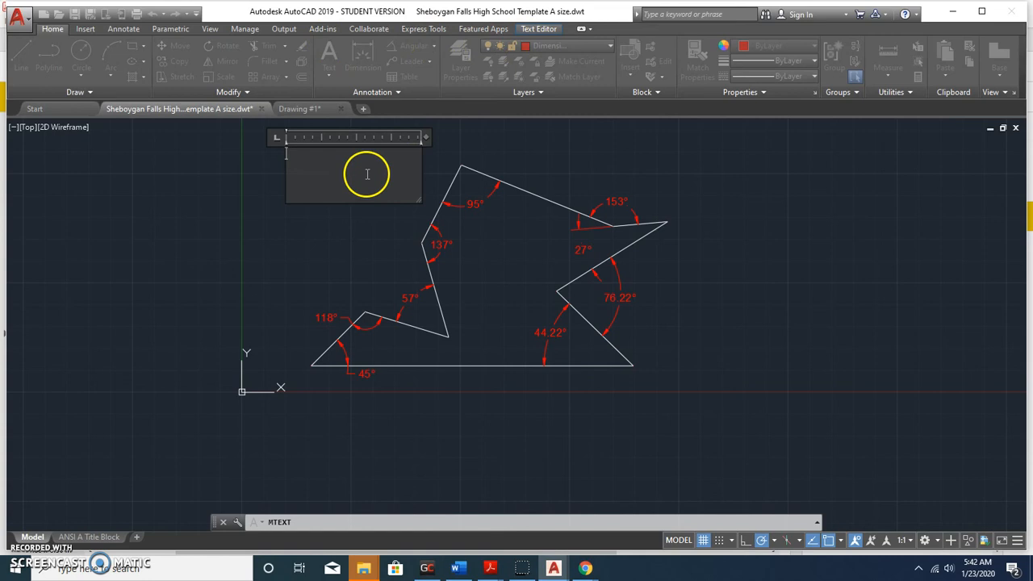
pyautogui.press('Escape')
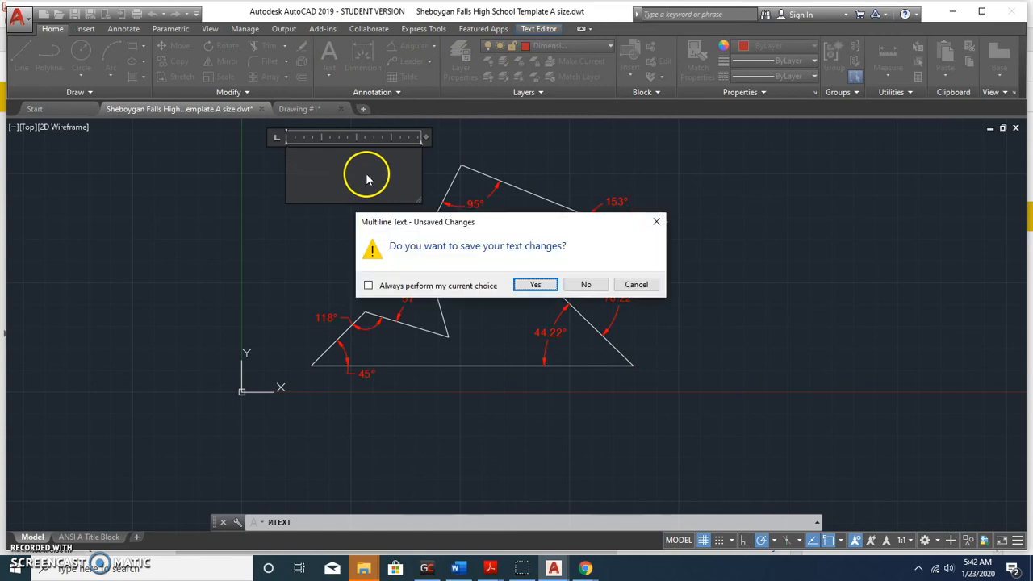
pyautogui.click(586, 284)
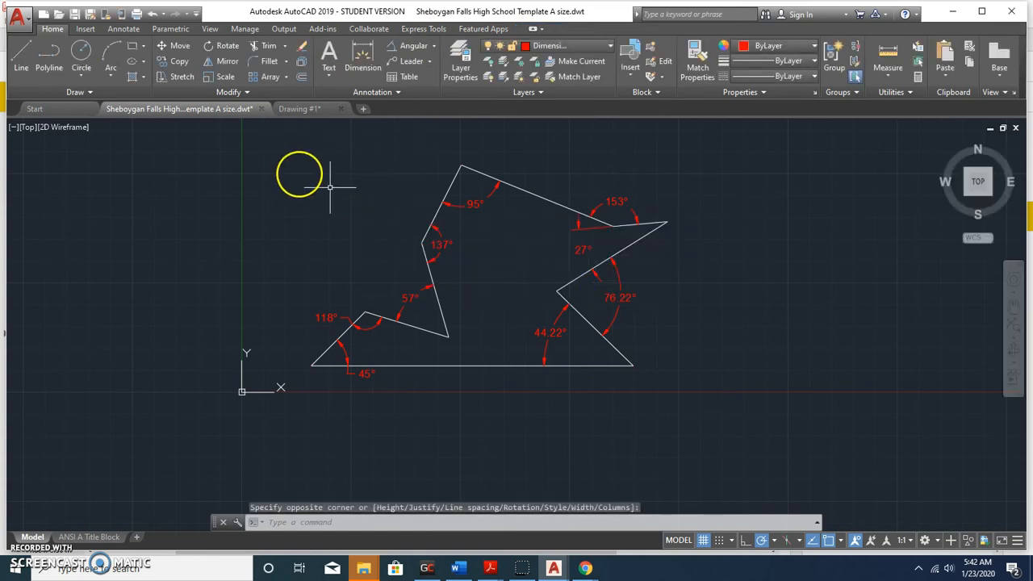
# Make layer 0 current and add a two-line block of placeholder multiline text above the polygon.
pyautogui.click(578, 46)
pyautogui.click(557, 61)
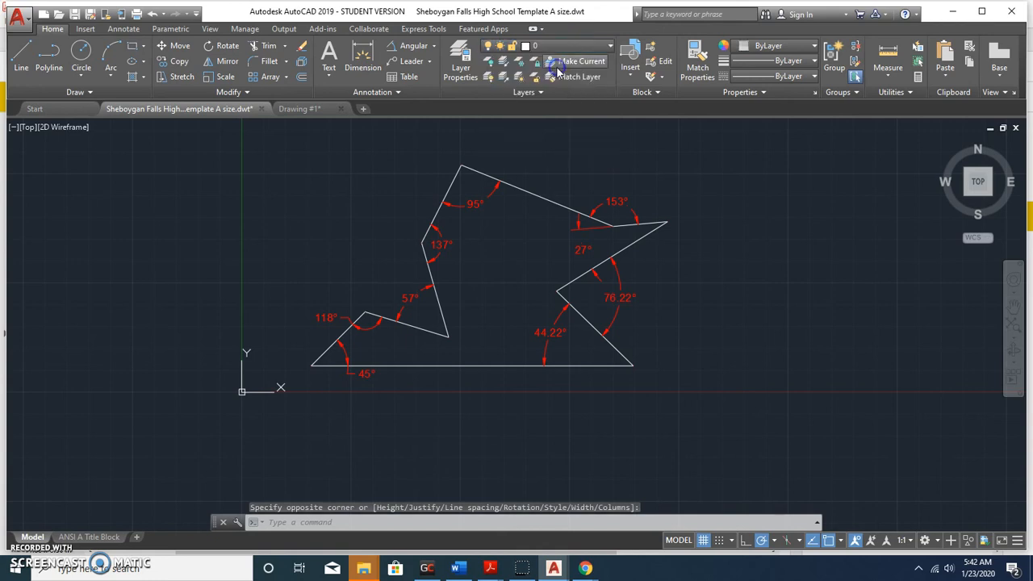
pyautogui.click(328, 73)
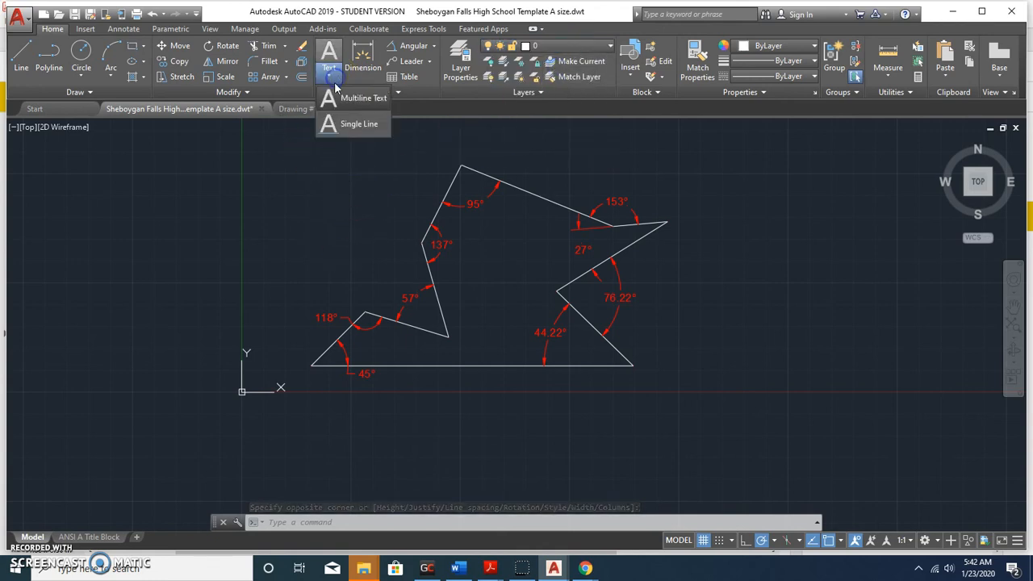
pyautogui.click(342, 109)
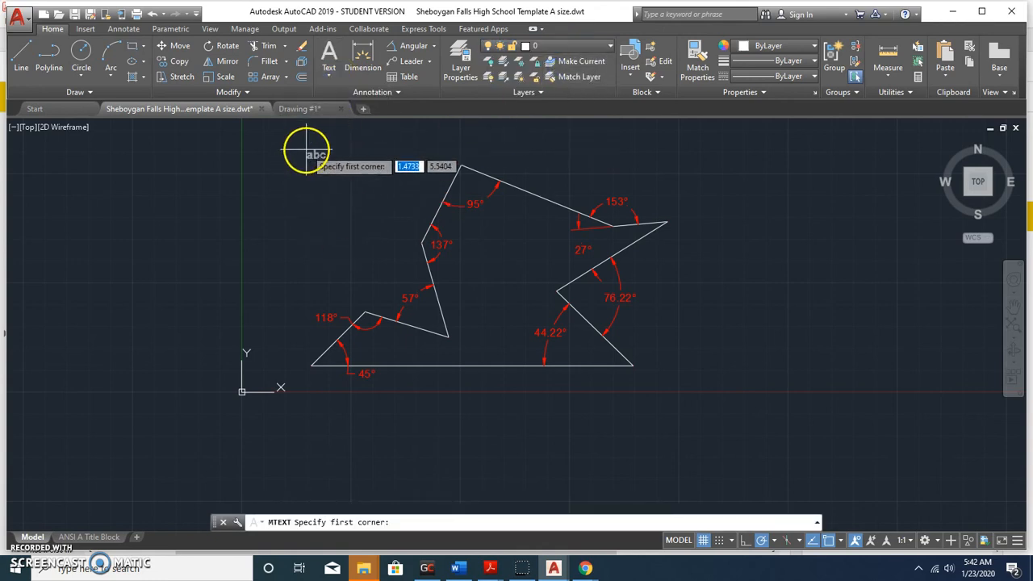
pyautogui.click(306, 149)
pyautogui.click(413, 279)
pyautogui.write('kl;sdfj;klajfkdlflwakjfadfakjdkjflakfj')
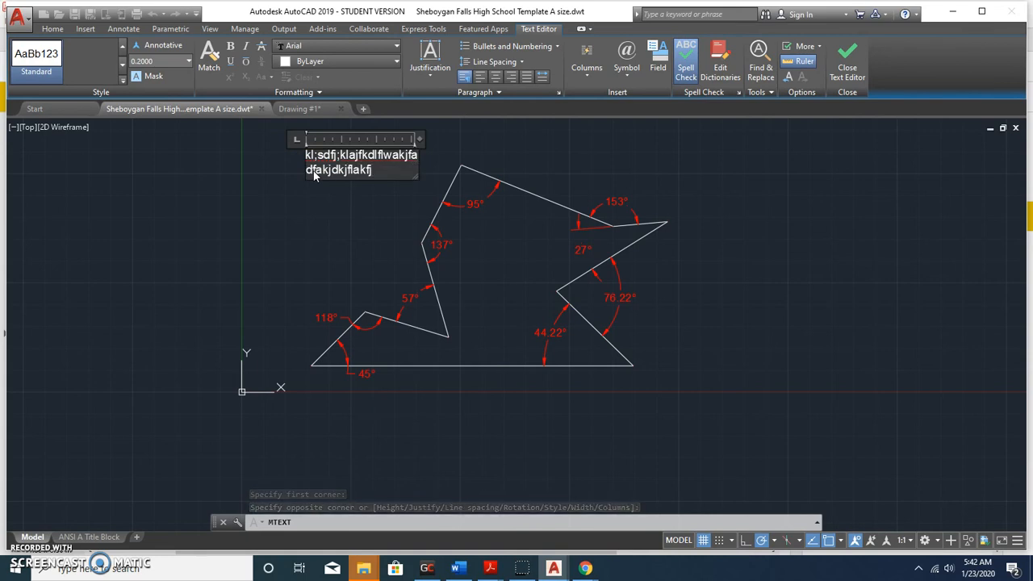
pyautogui.click(346, 213)
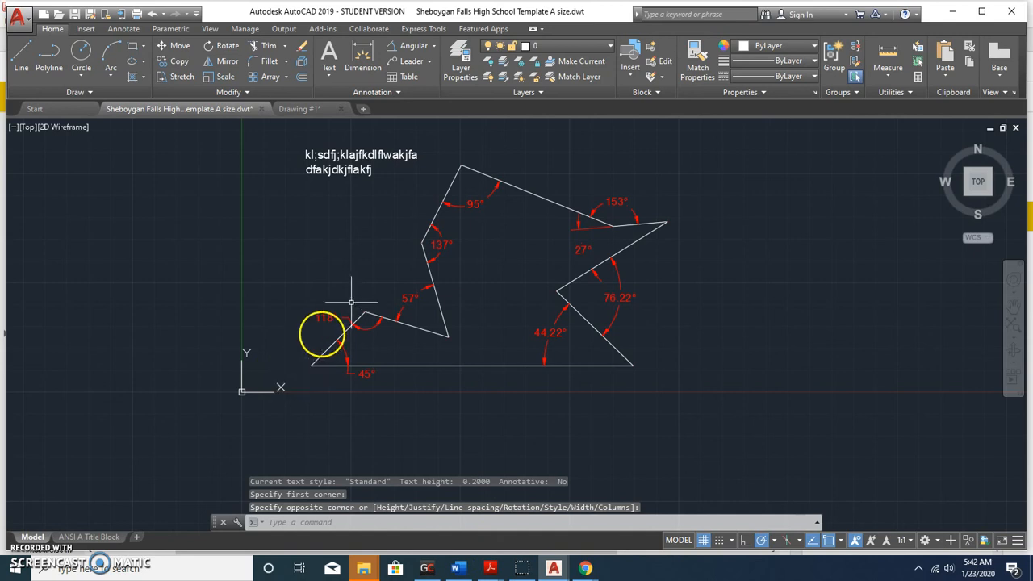
# Create a single-line text 'A' near the bottom-left vertex, with height 0.2 and rotation 0.
pyautogui.click(329, 74)
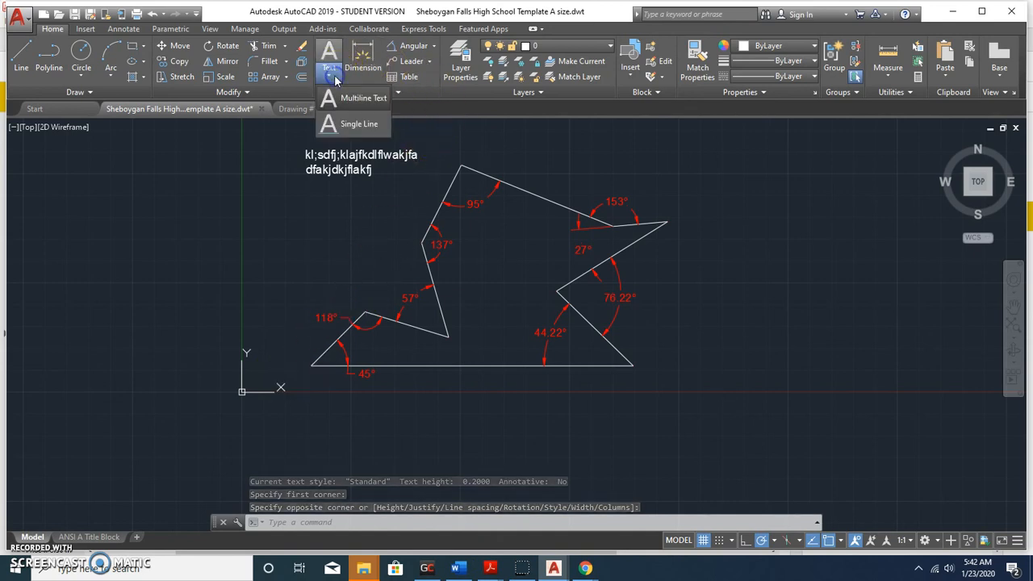
pyautogui.click(351, 125)
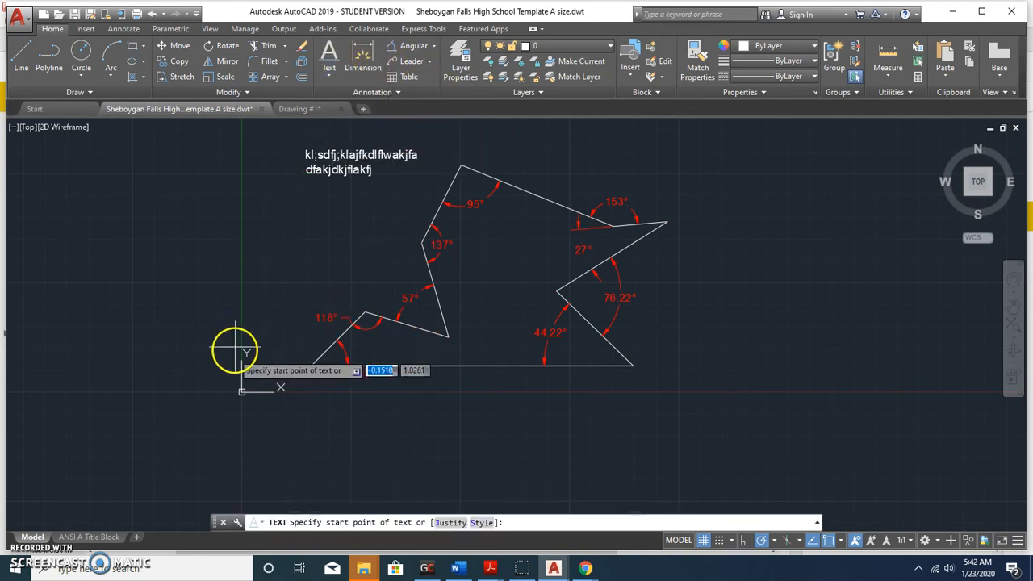
pyautogui.scroll(4, 273, 356)
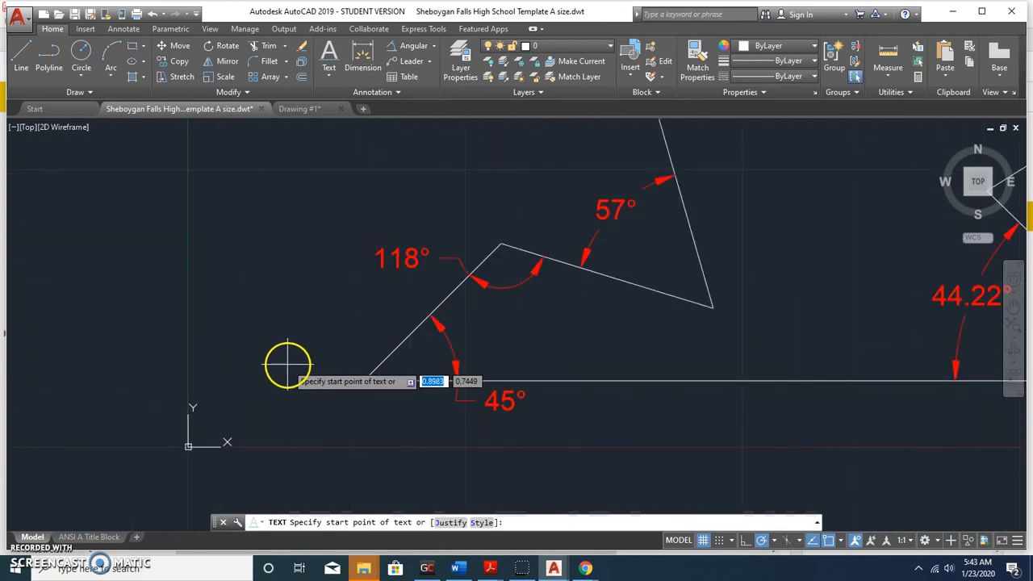
pyautogui.click(287, 362)
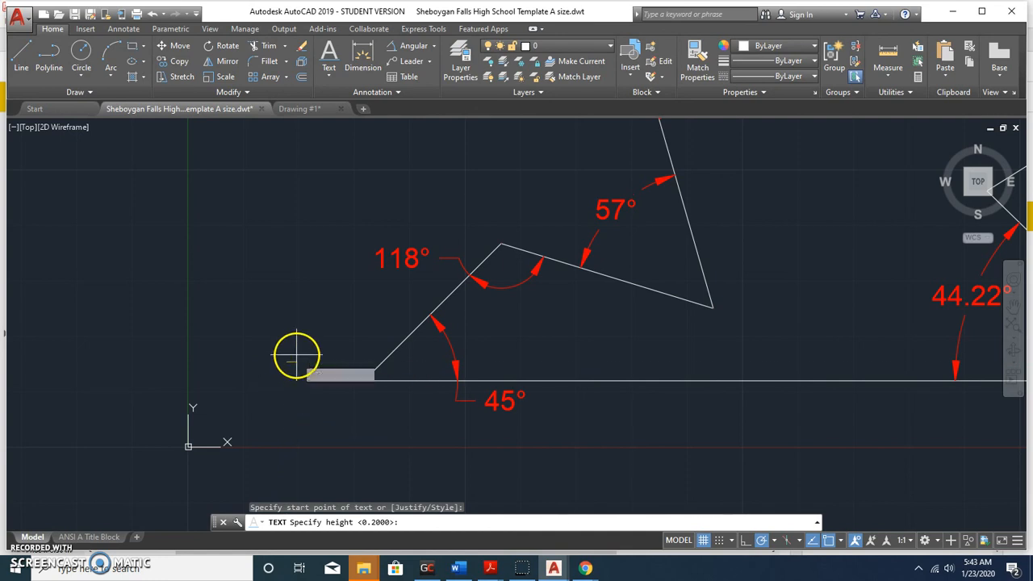
pyautogui.press('Return')
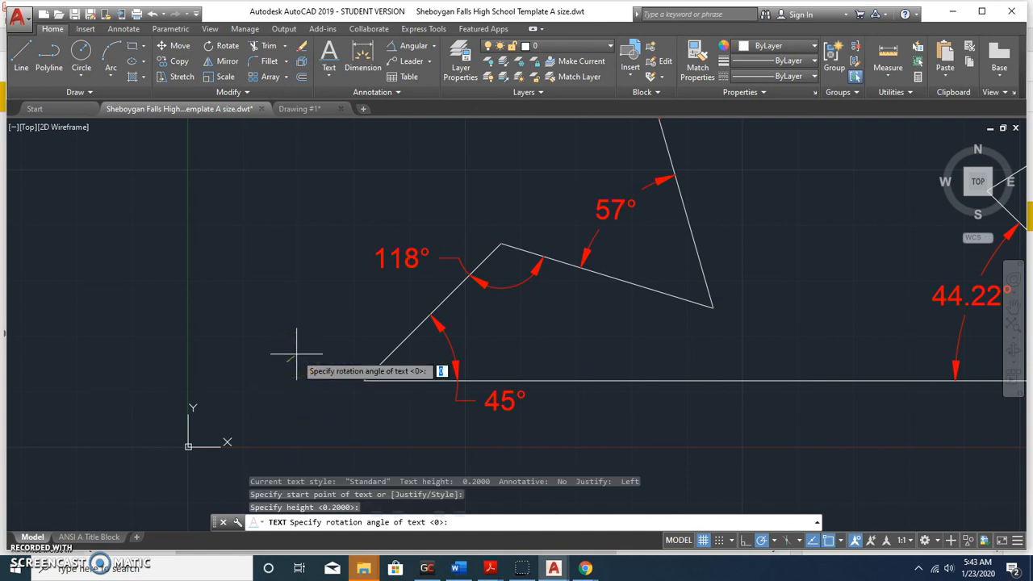
pyautogui.press('Return')
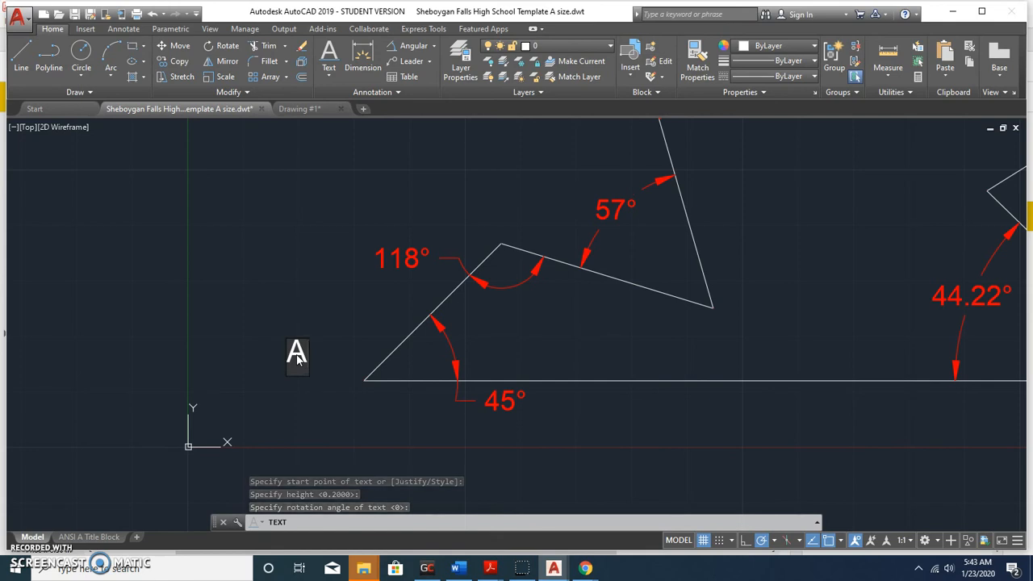
pyautogui.click(250, 399)
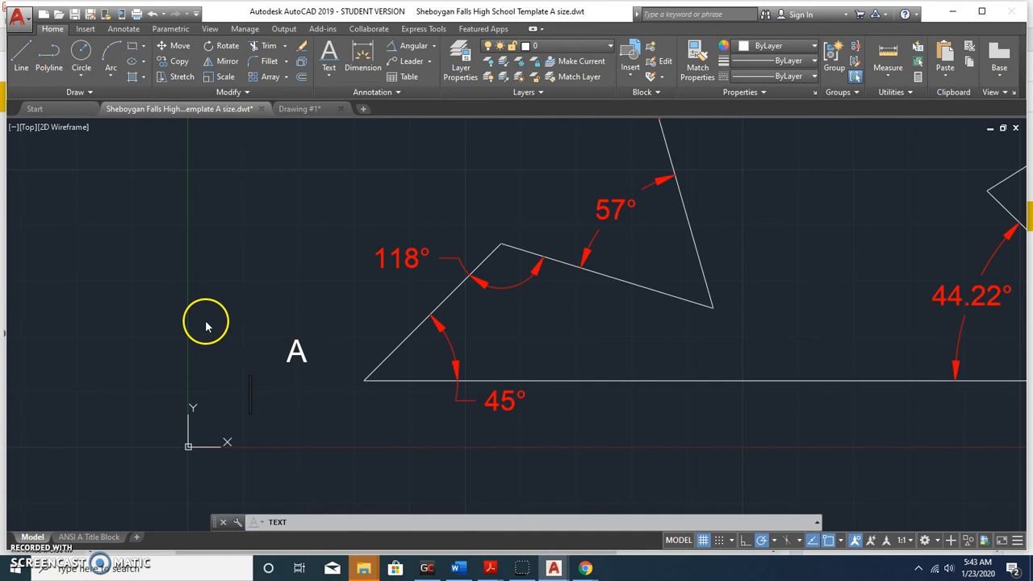
pyautogui.press('Escape')
# Move the A label to sit beside the polygon's bottom-left 45° vertex.
pyautogui.scroll(-2, 238, 324)
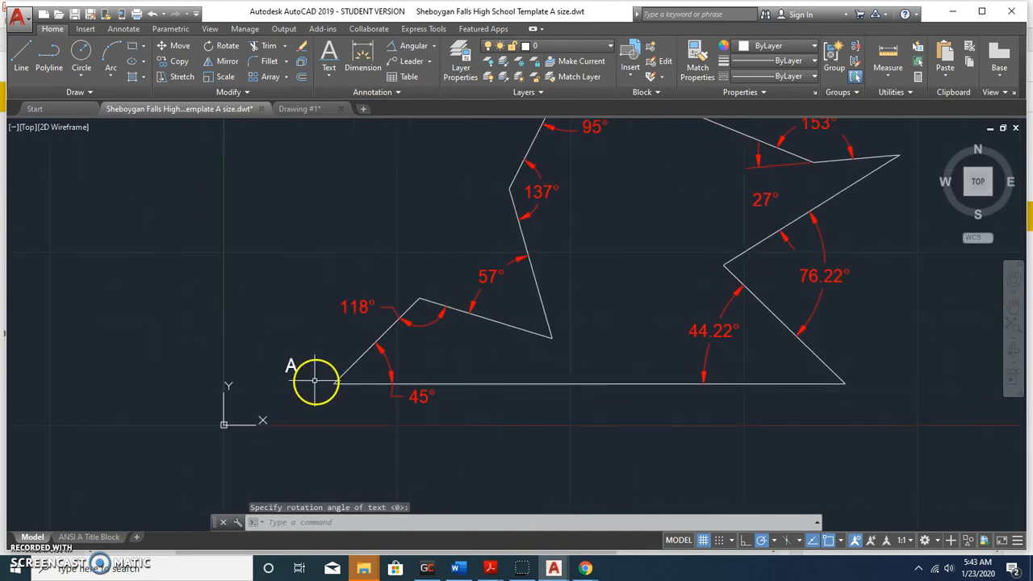
pyautogui.scroll(2, 299, 372)
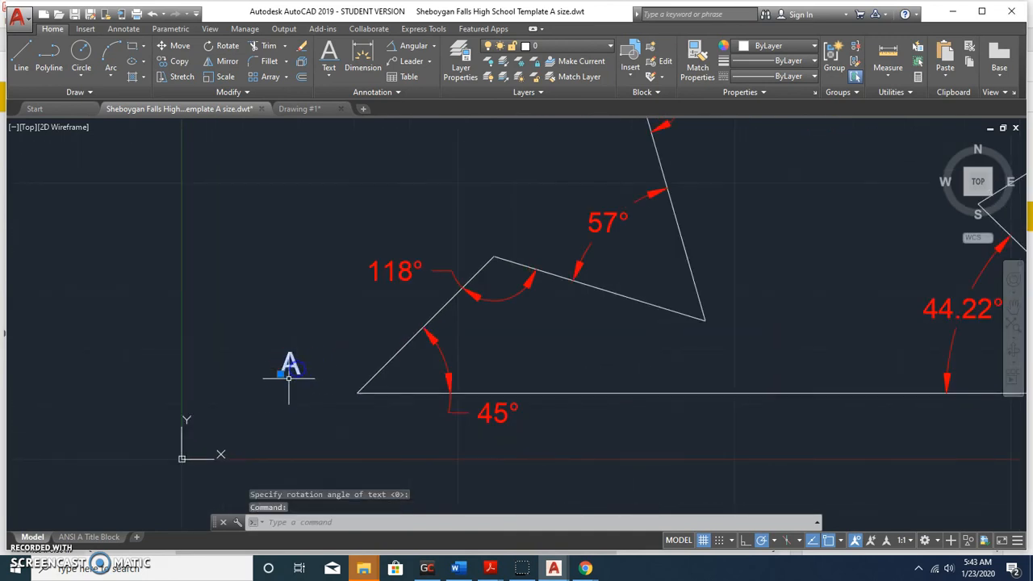
pyautogui.click(281, 373)
pyautogui.click(281, 373)
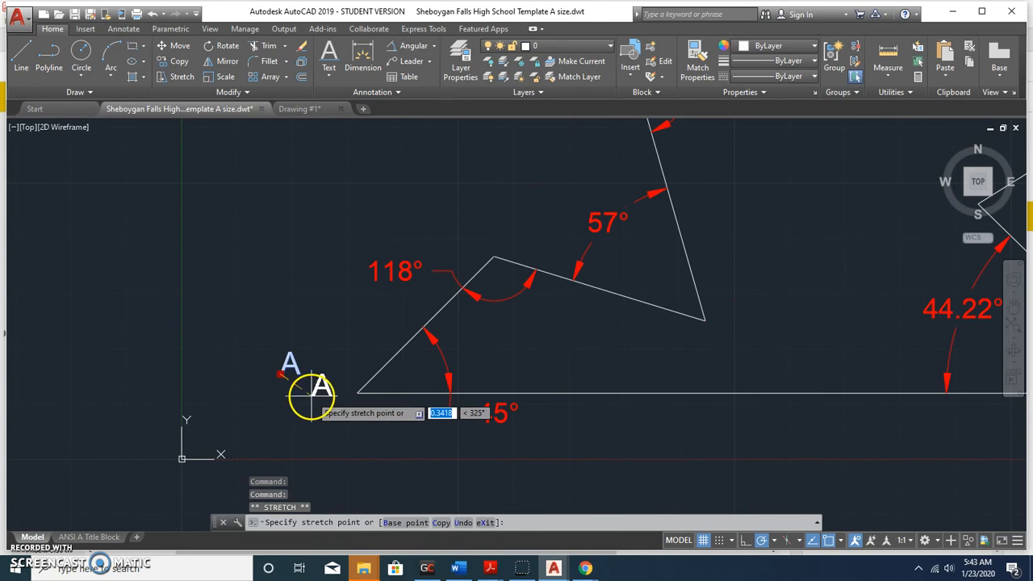
pyautogui.click(311, 395)
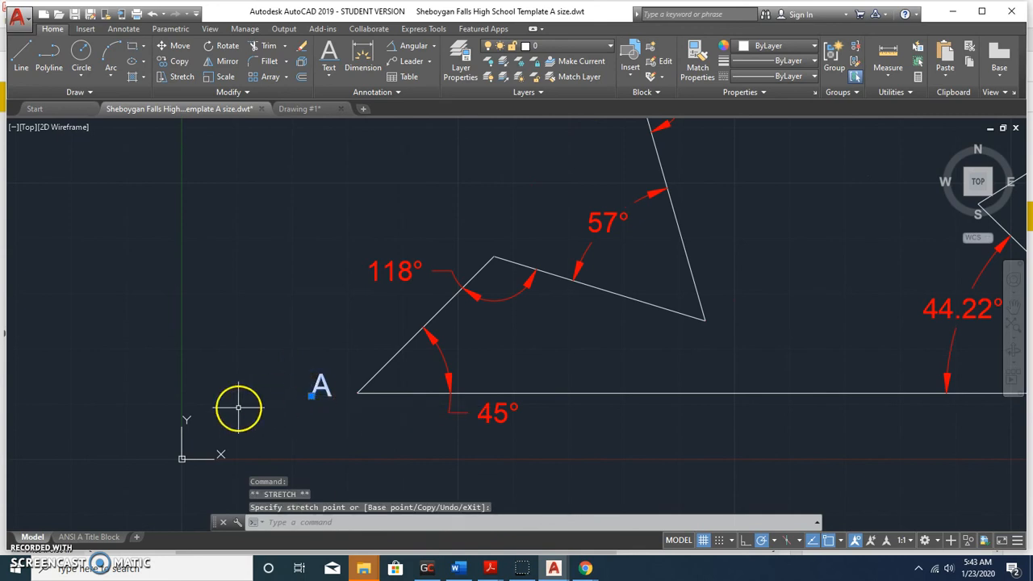
# Copy the A label to the 118°, 57°, 137°, top, right-tip and bottom-right vertices.
pyautogui.rightClick(313, 385)
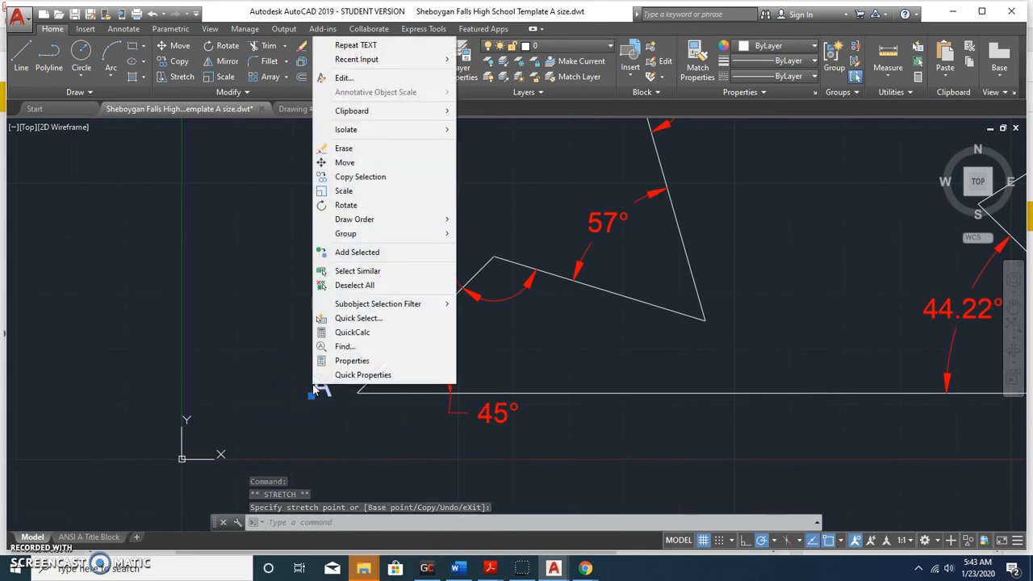
pyautogui.click(401, 178)
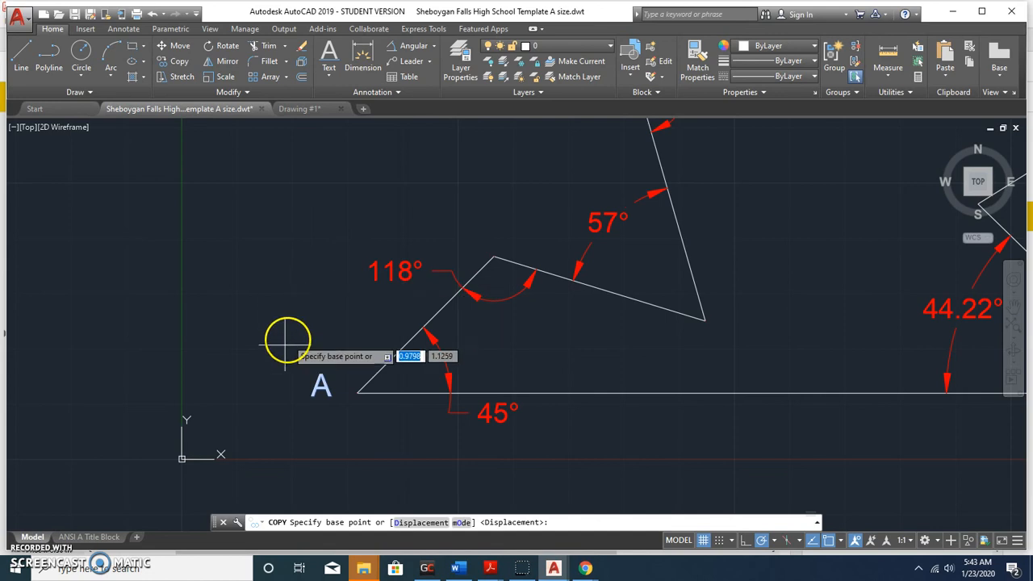
pyautogui.click(303, 403)
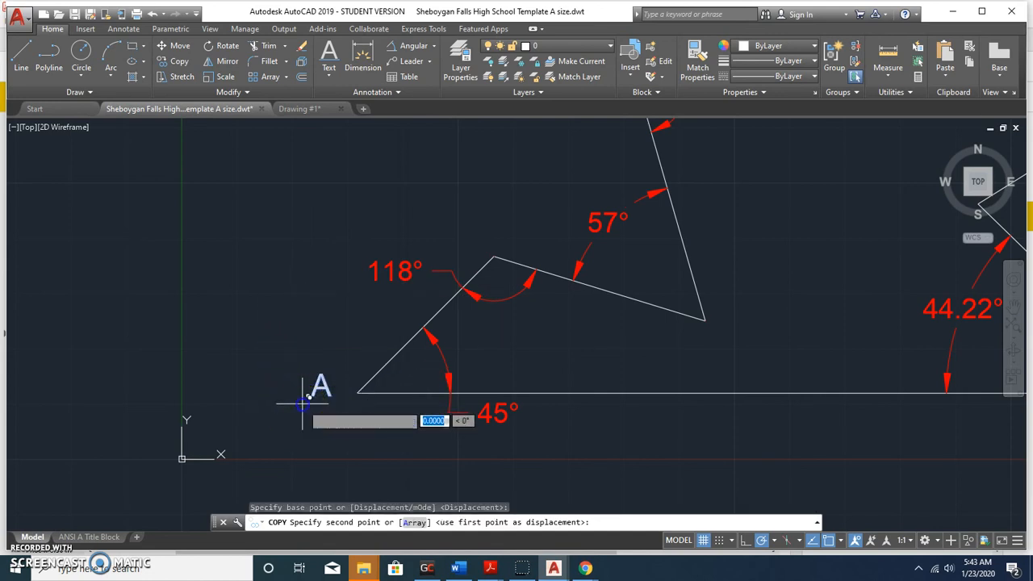
pyautogui.click(467, 246)
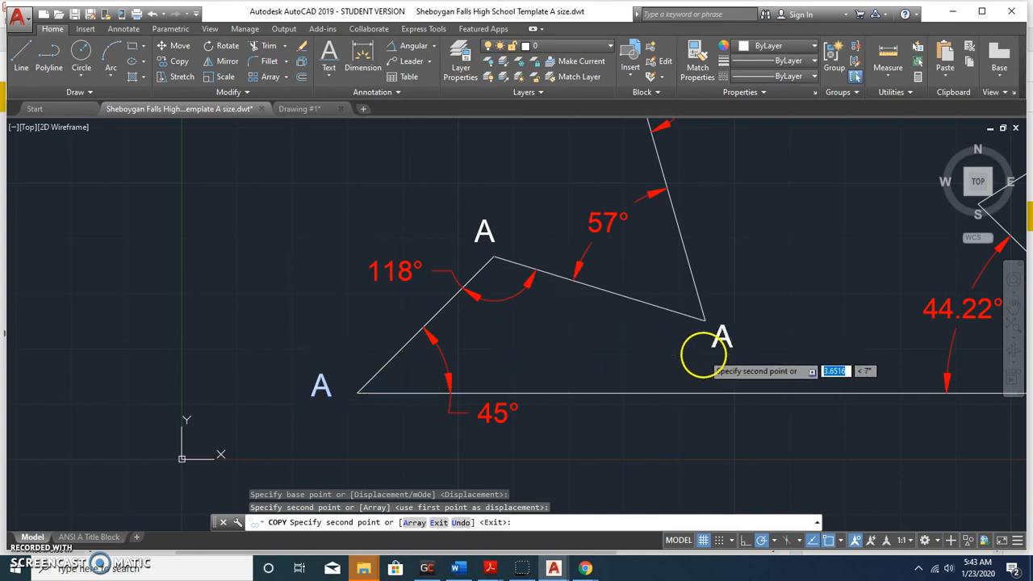
pyautogui.click(699, 348)
pyautogui.scroll(-2, 593, 168)
pyautogui.moveTo(593, 167); pyautogui.dragTo(588, 246, button='middle')
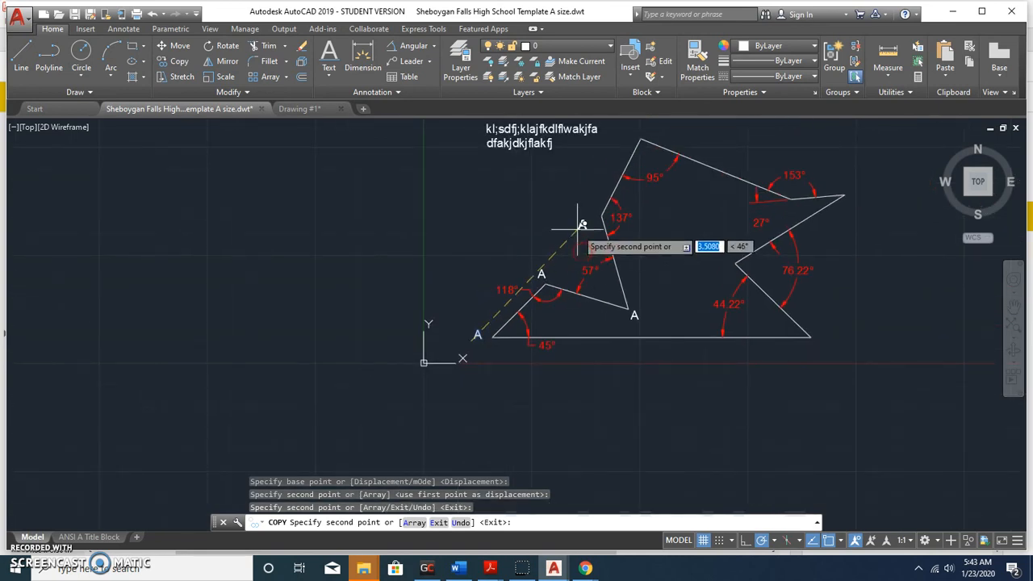
pyautogui.click(591, 214)
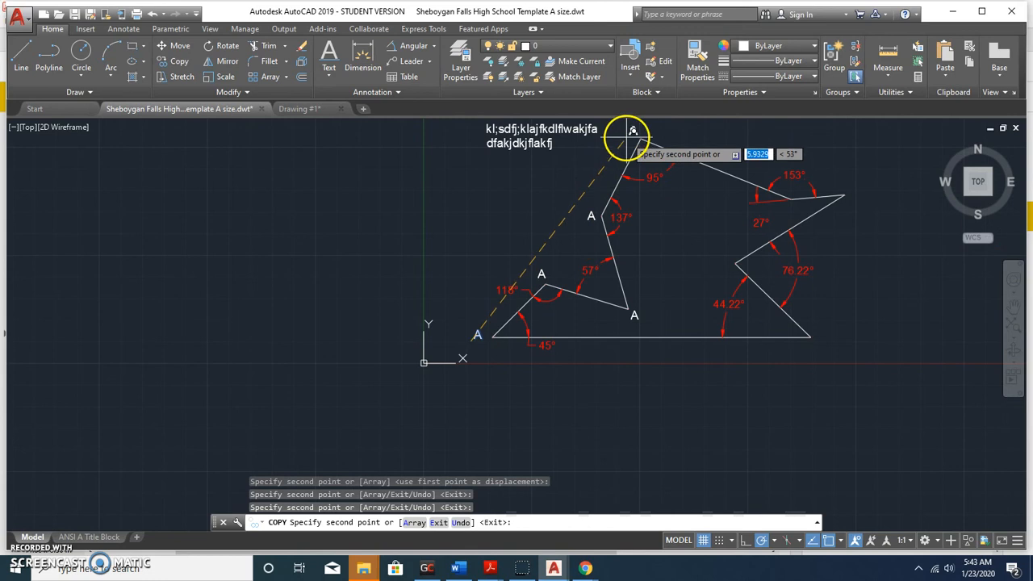
pyautogui.click(634, 123)
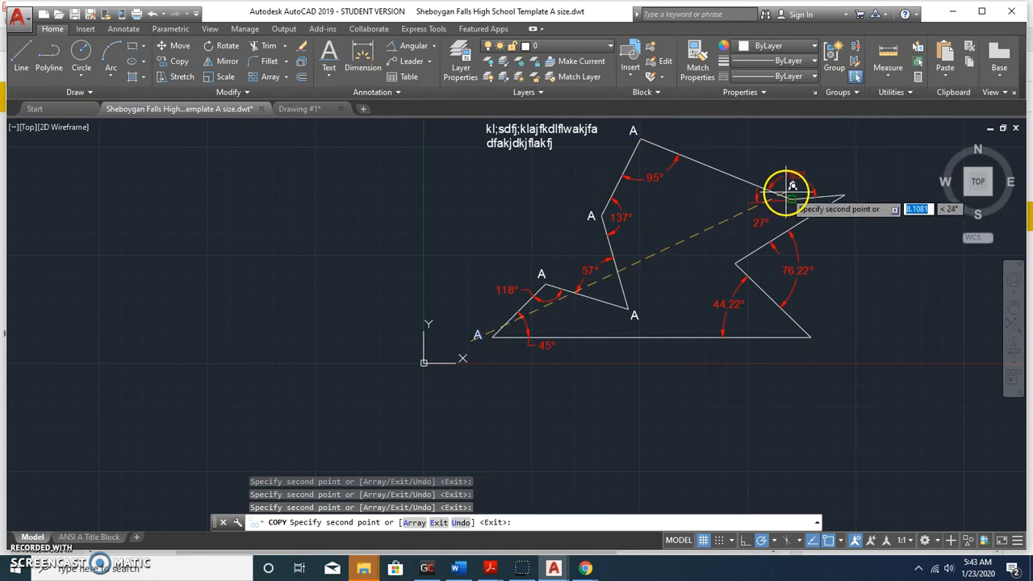
pyautogui.click(852, 189)
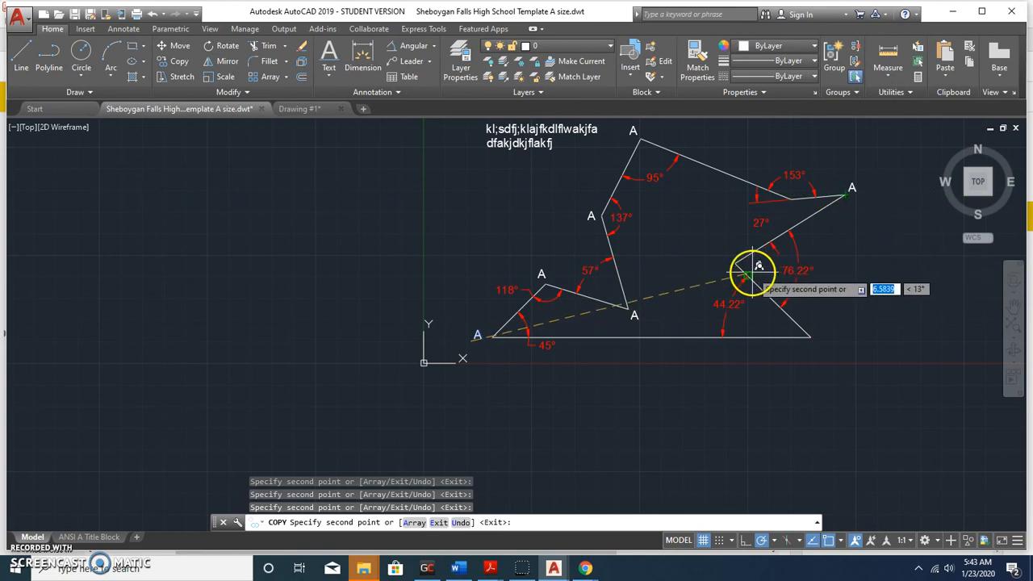
pyautogui.click(817, 345)
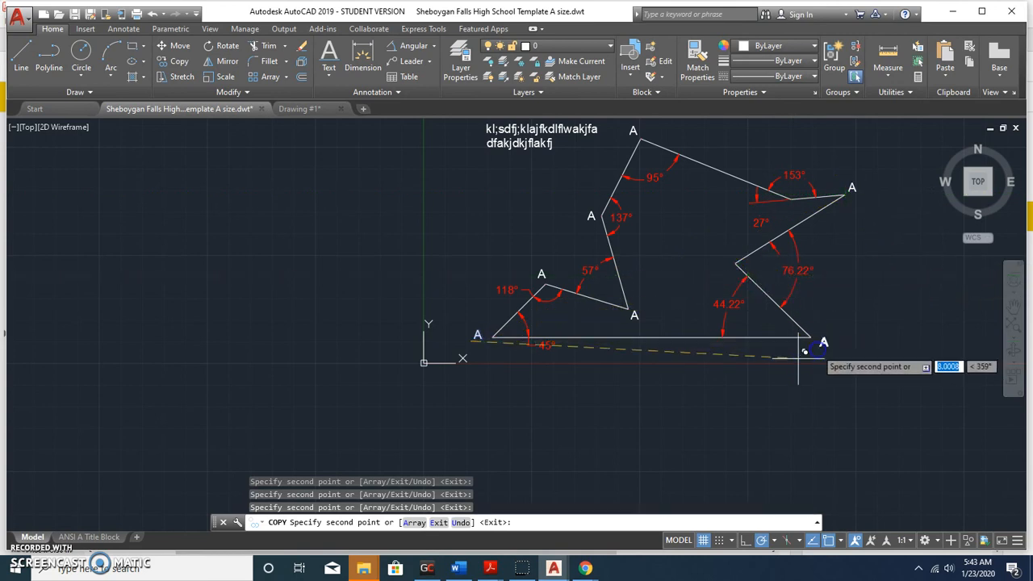
pyautogui.press('Escape')
# Edit the label at the 118° vertex so it reads B instead of A.
pyautogui.scroll(4, 542, 276)
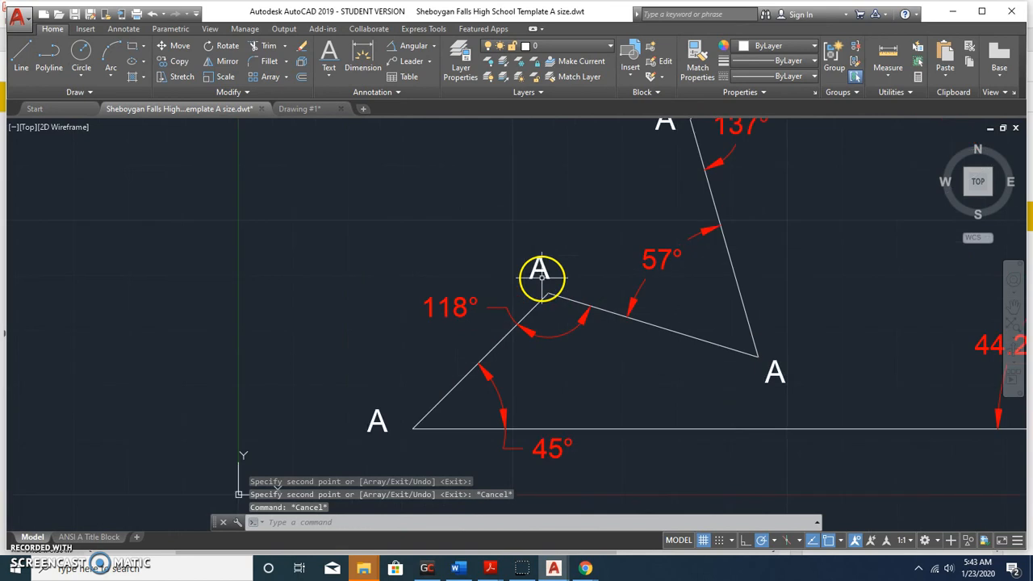
pyautogui.doubleClick(539, 269)
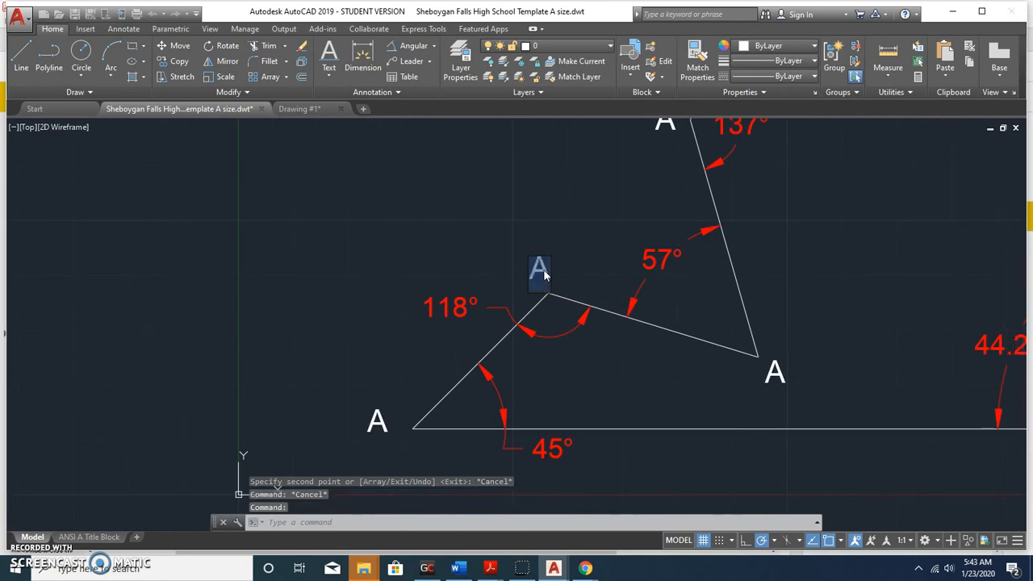
pyautogui.write('B')
pyautogui.click(396, 232)
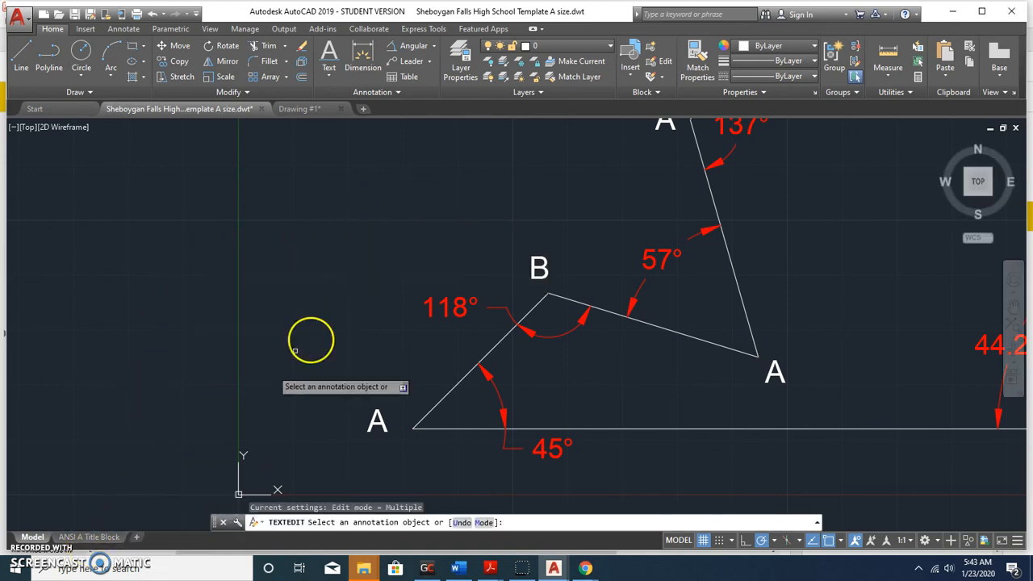
pyautogui.scroll(-2, 383, 243)
pyautogui.scroll(-2, 382, 244)
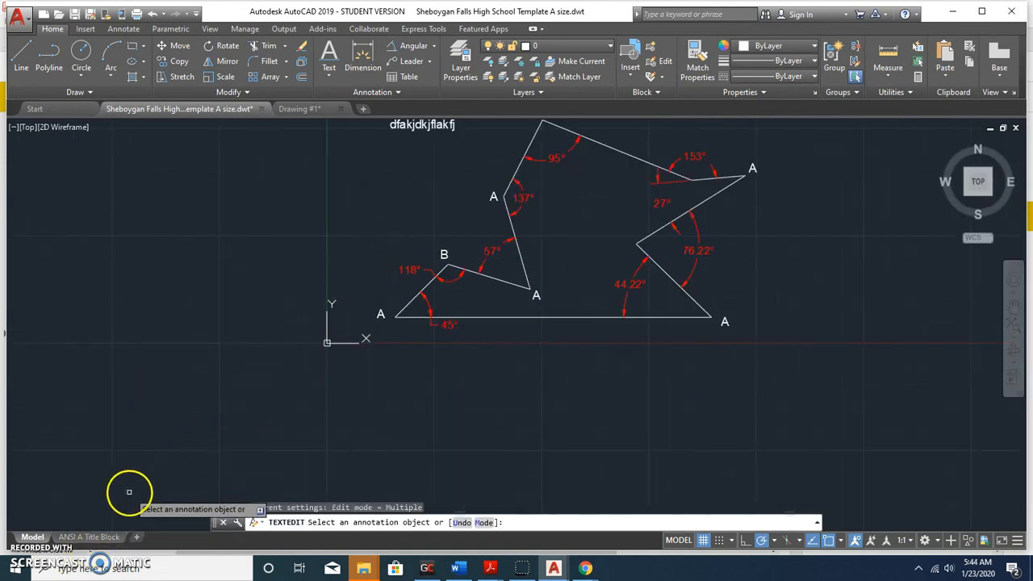
# Switch between the layout and drawing tabs, ending back on the school template drawing.
pyautogui.click(93, 537)
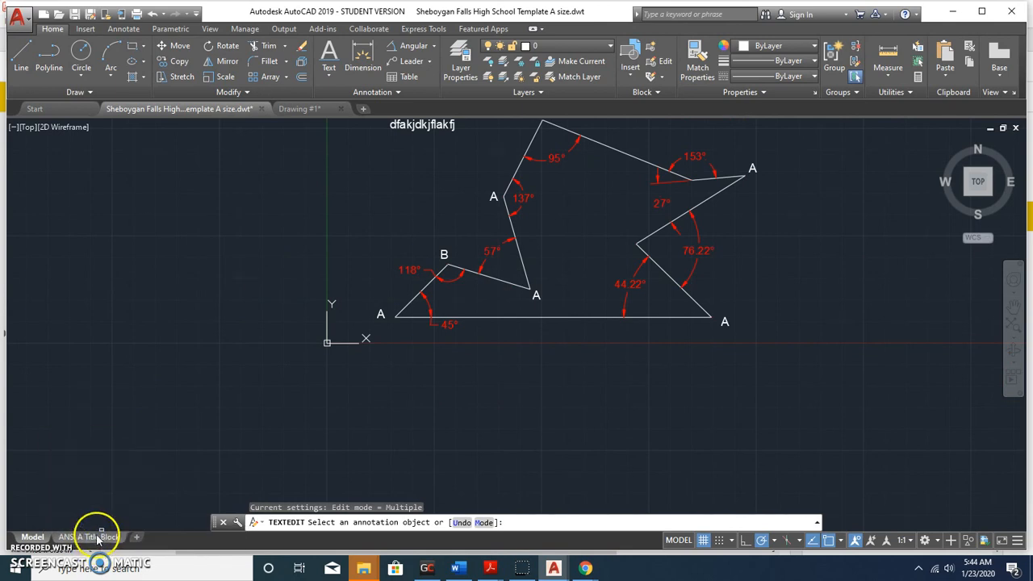
pyautogui.click(73, 538)
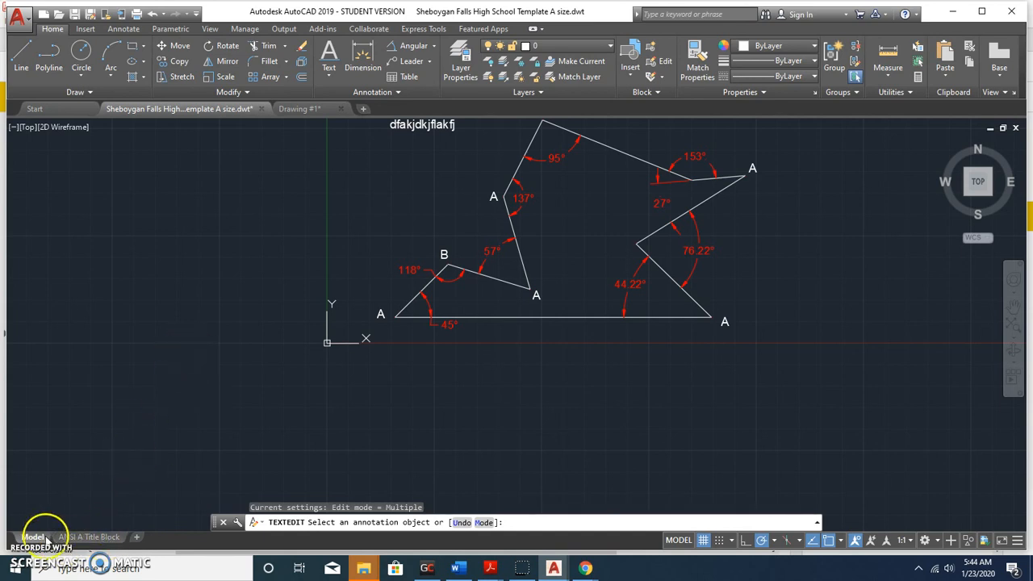
pyautogui.scroll(-4, 254, 261)
pyautogui.scroll(2, 315, 161)
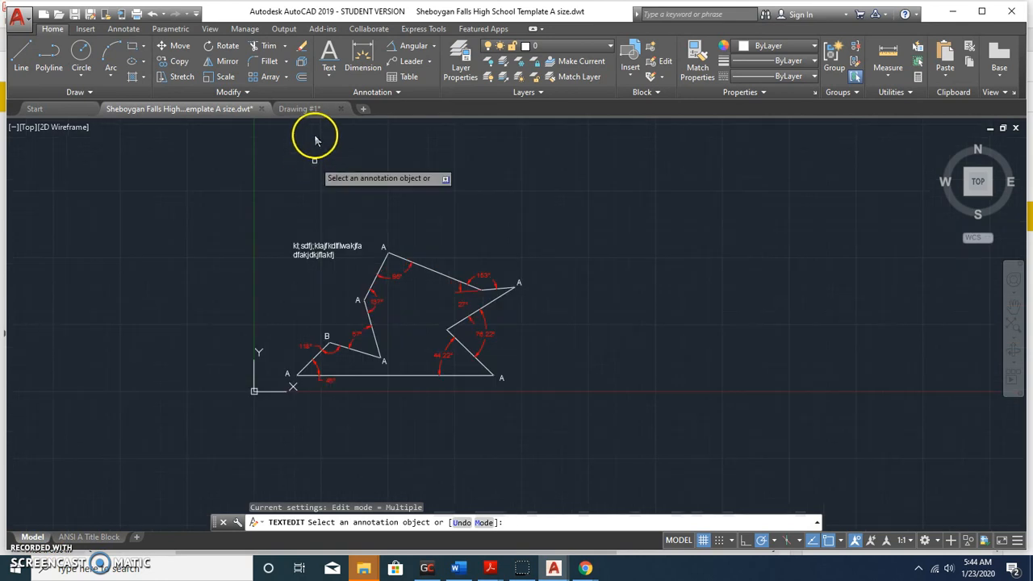
pyautogui.click(315, 110)
pyautogui.click(219, 108)
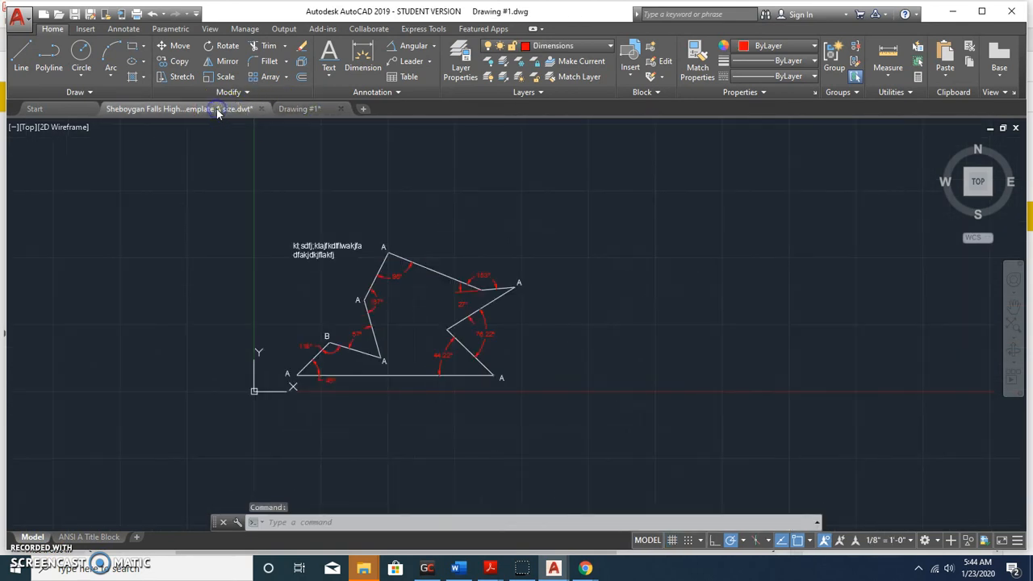
# In the ANSI A Title Block layout, zoom the viewport to extents so the polygon fills it.
pyautogui.click(108, 539)
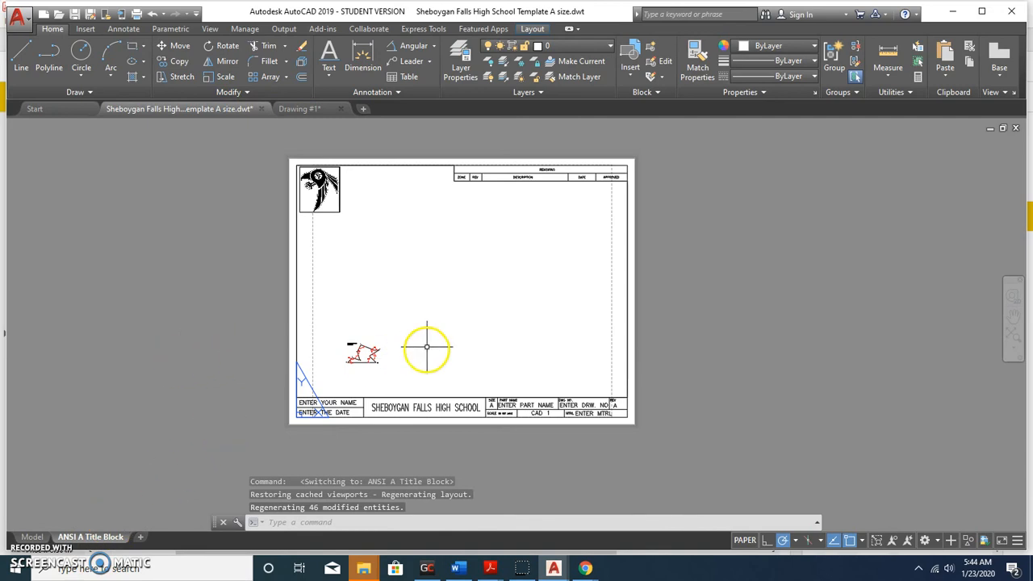
pyautogui.scroll(2, 380, 347)
pyautogui.scroll(3, 375, 345)
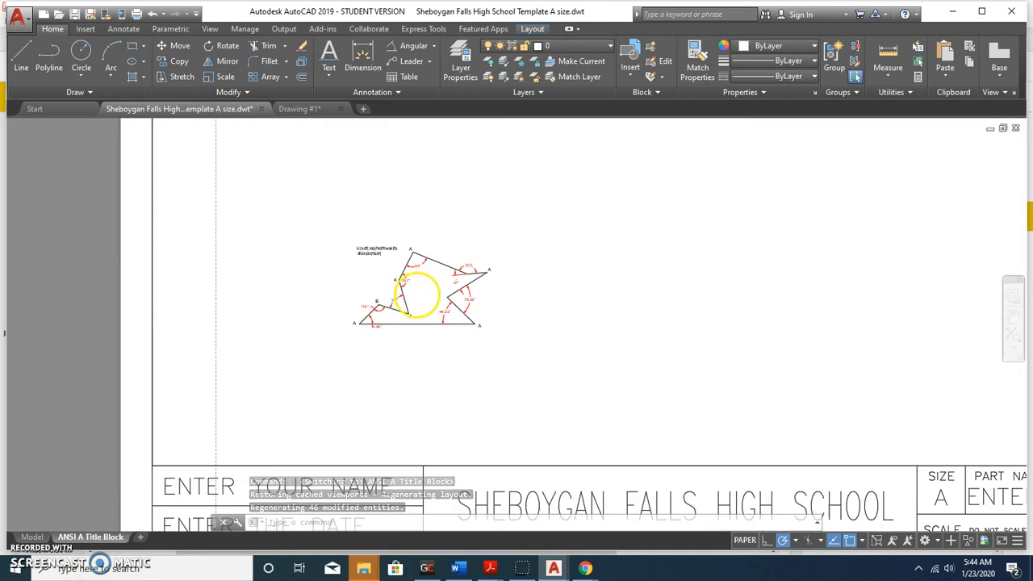
pyautogui.scroll(-6, 423, 307)
pyautogui.scroll(2, 422, 339)
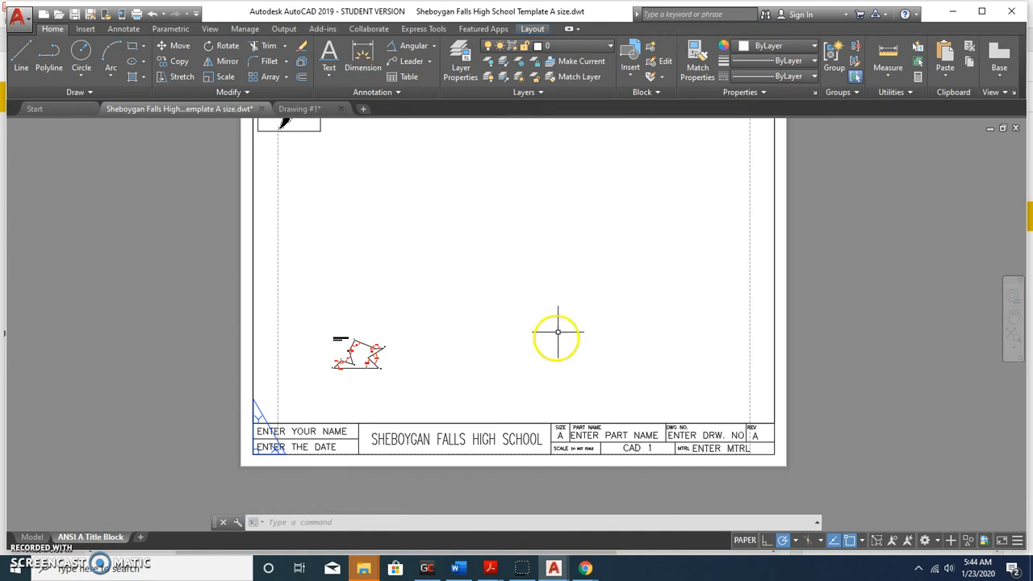
pyautogui.doubleClick(498, 294)
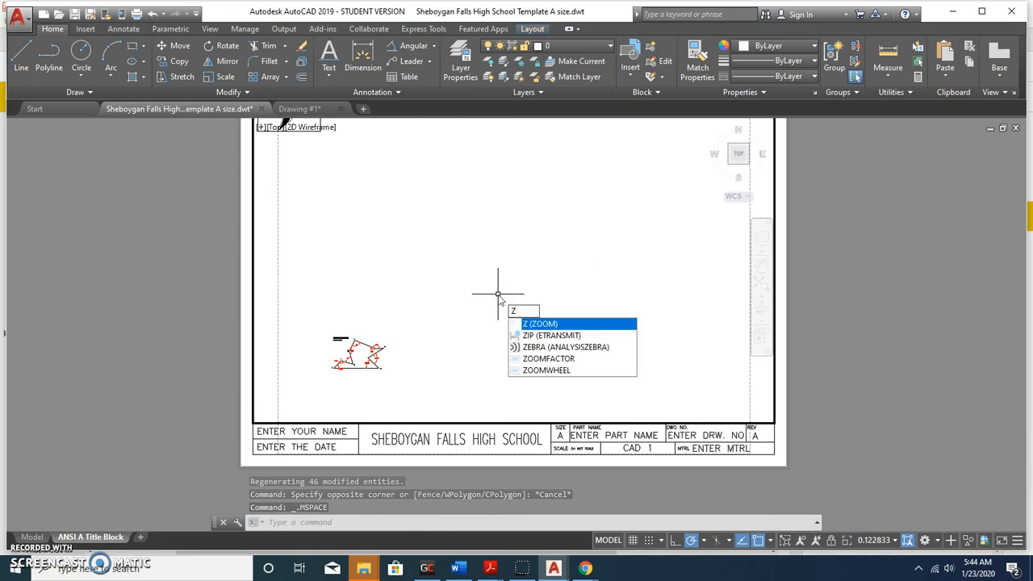
pyautogui.press('Return')
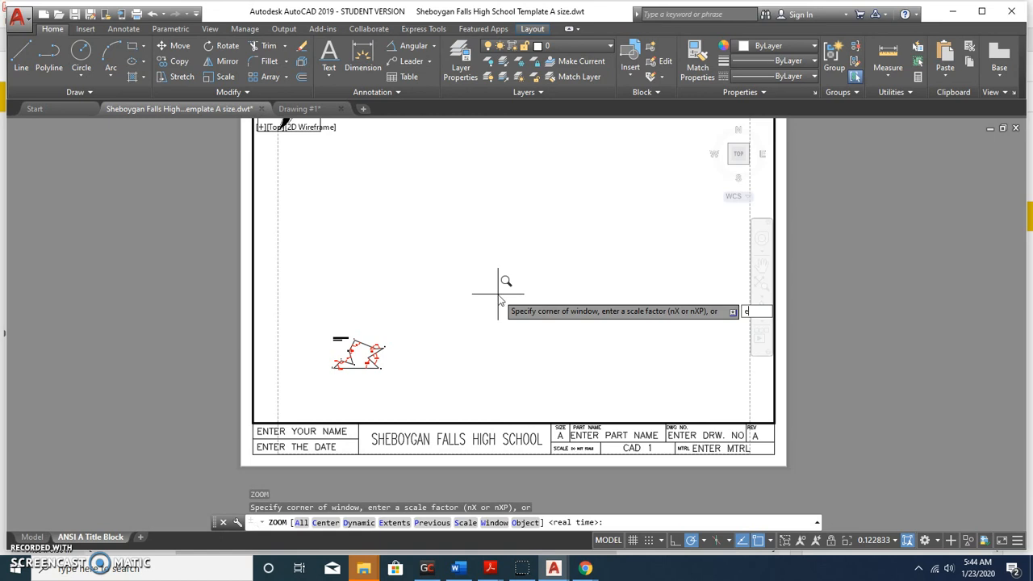
pyautogui.press('Return')
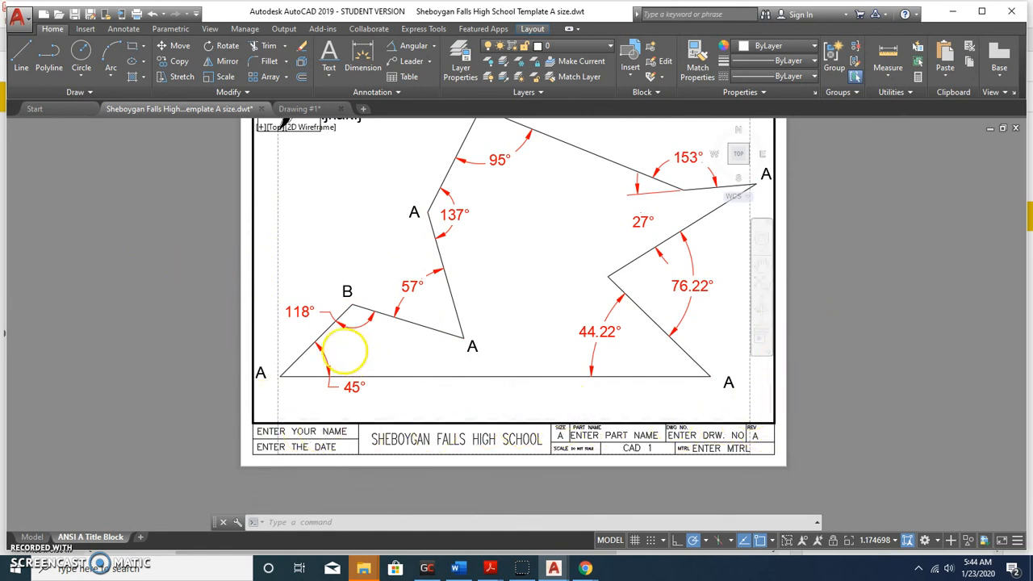
pyautogui.doubleClick(162, 246)
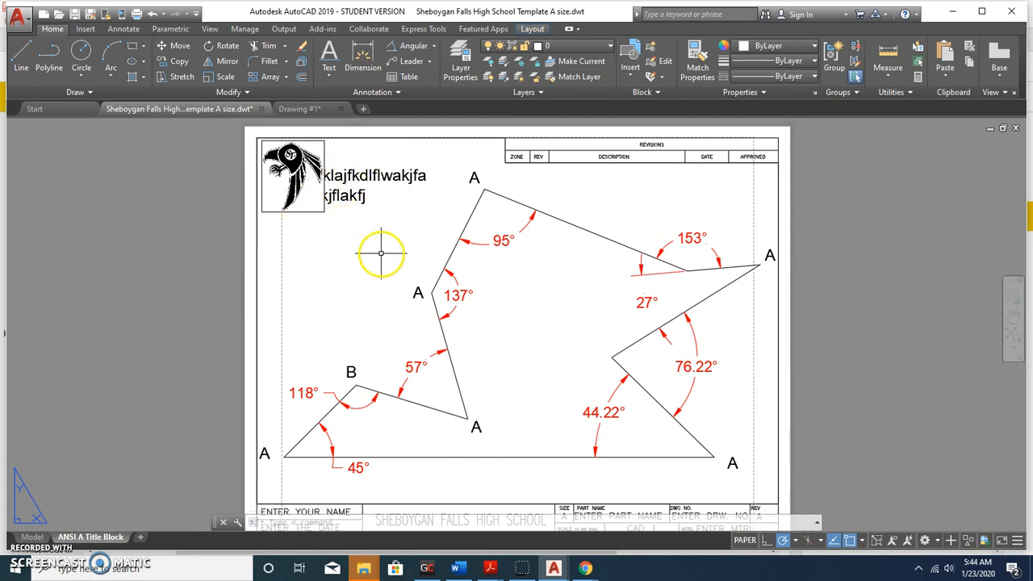
# Inside the viewport, zoom the polygon down by a scale factor of .5.
pyautogui.doubleClick(361, 243)
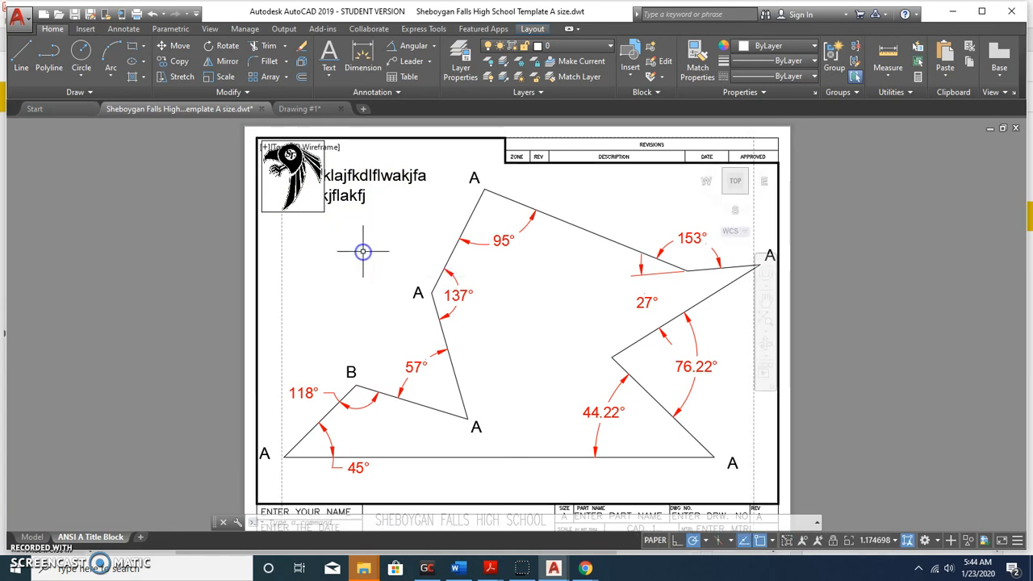
pyautogui.scroll(-2, 366, 251)
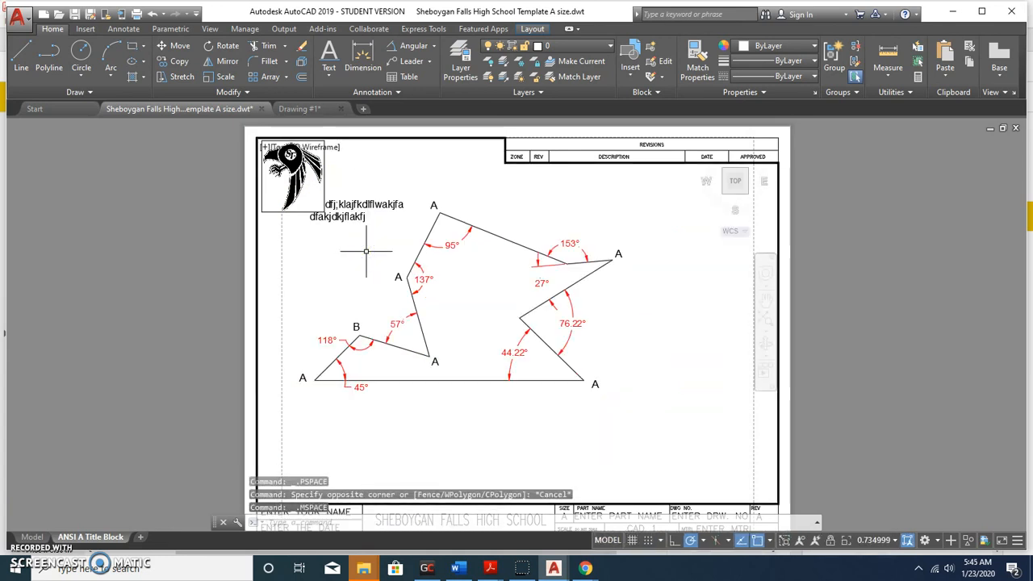
pyautogui.scroll(1, 339, 267)
pyautogui.scroll(-3, 408, 267)
pyautogui.scroll(4, 408, 267)
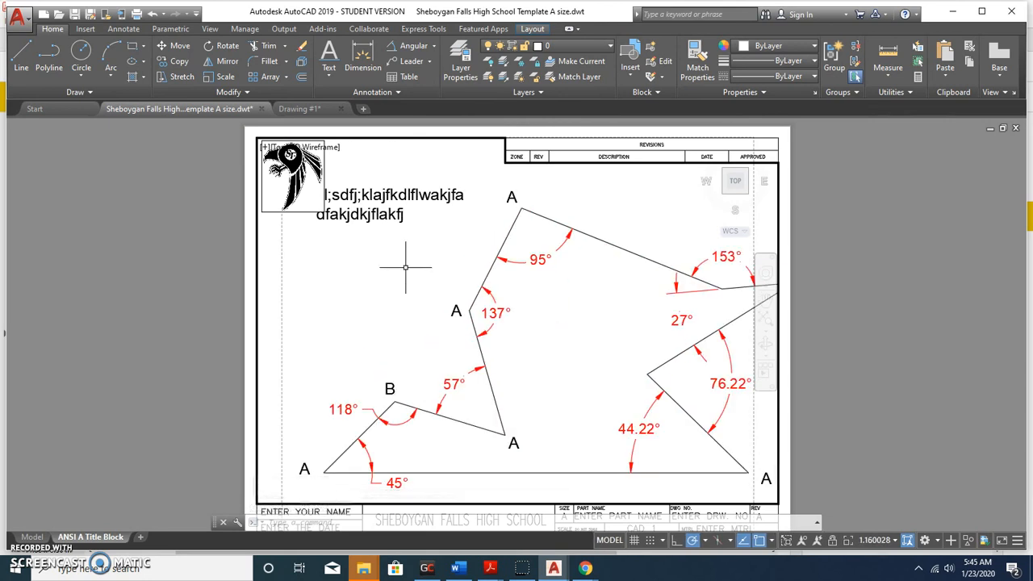
pyautogui.write('z')
pyautogui.press('Return')
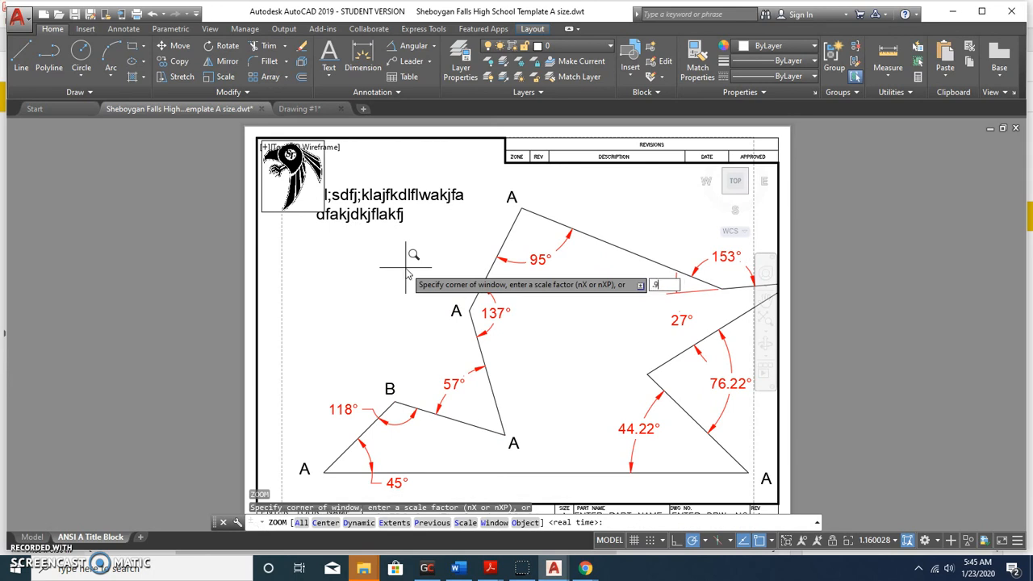
pyautogui.press('Return')
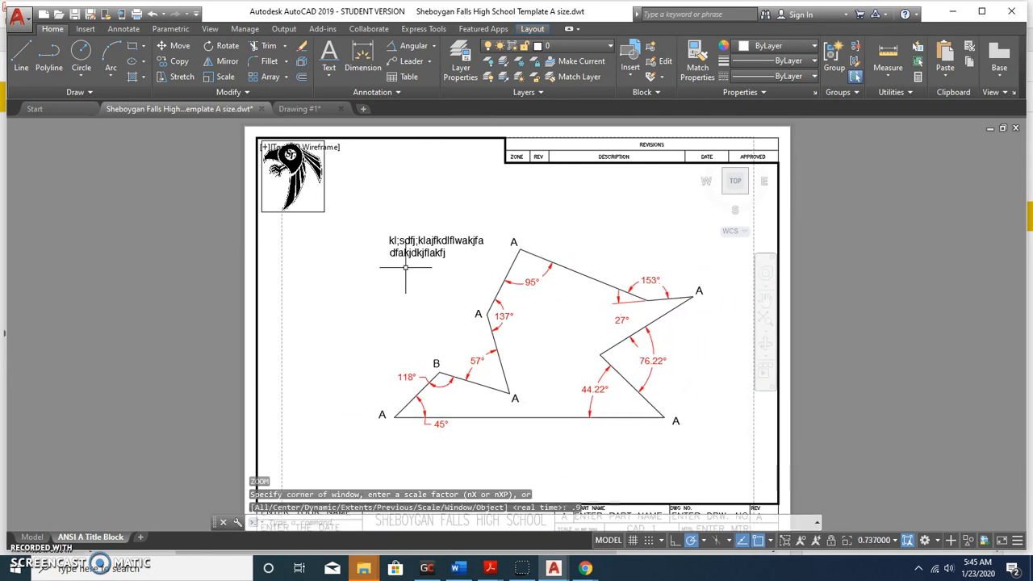
# Zoom again by 1.1 so the polygon fits within the border, then select the note text.
pyautogui.write('z')
pyautogui.press('Return')
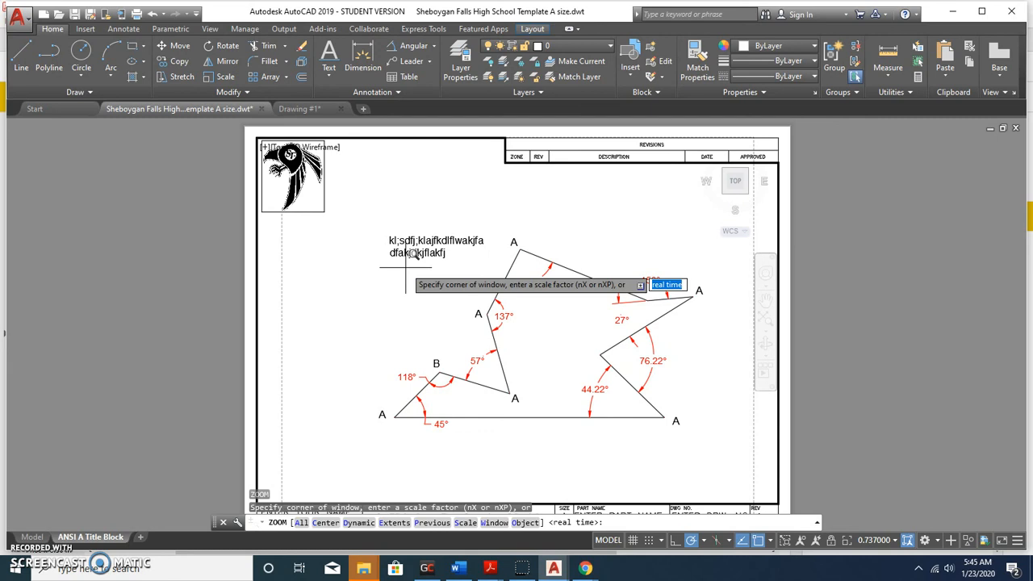
pyautogui.write('1.1')
pyautogui.press('Return')
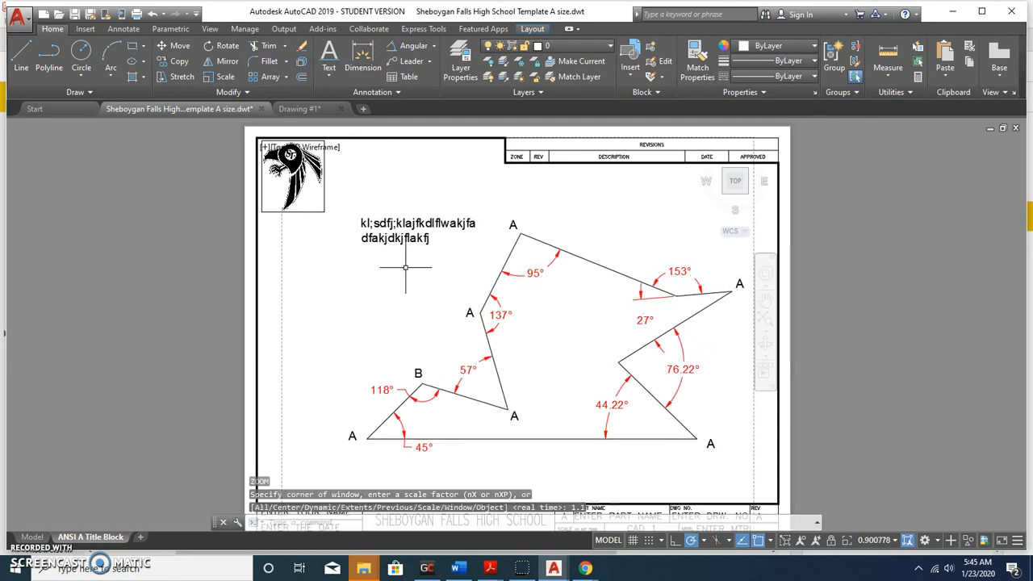
pyautogui.click(410, 270)
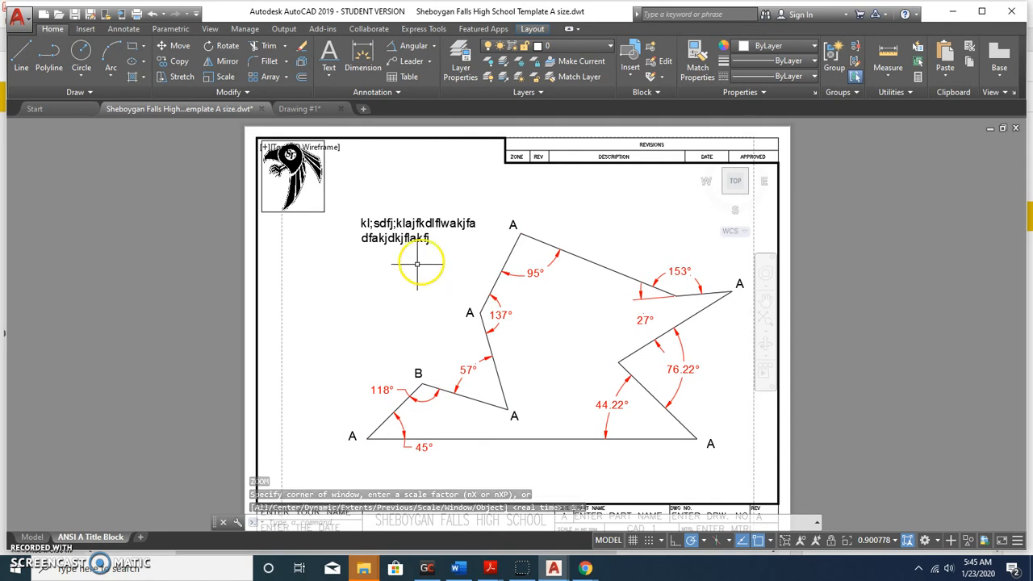
pyautogui.click(388, 224)
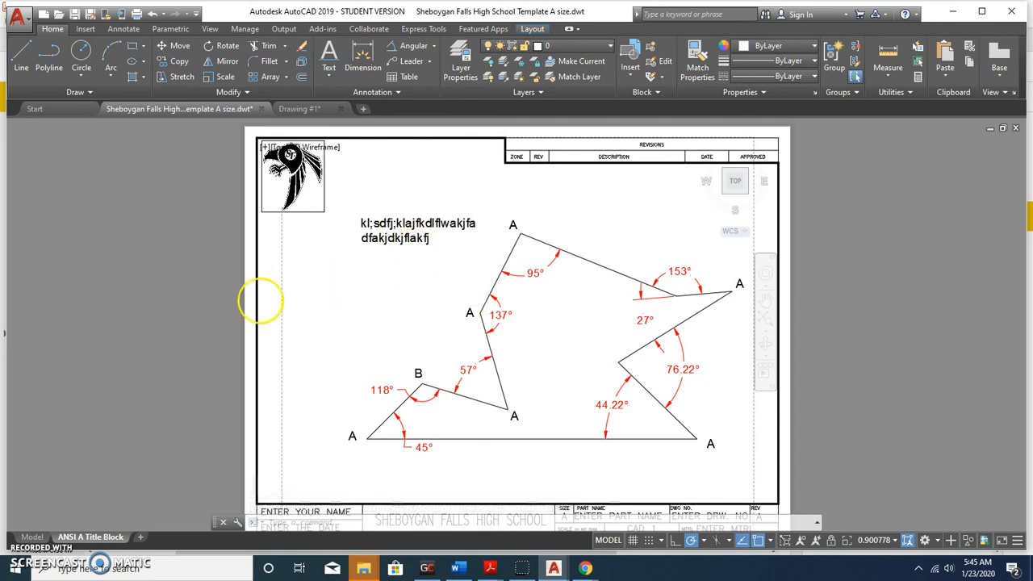
pyautogui.doubleClick(163, 273)
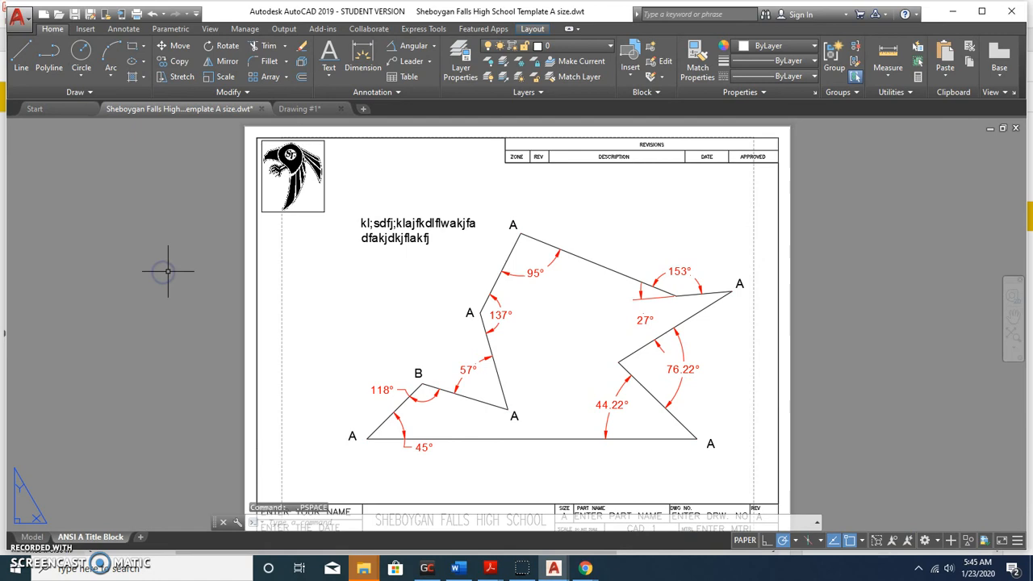
pyautogui.moveTo(170, 326); pyautogui.dragTo(202, 185, button='middle')
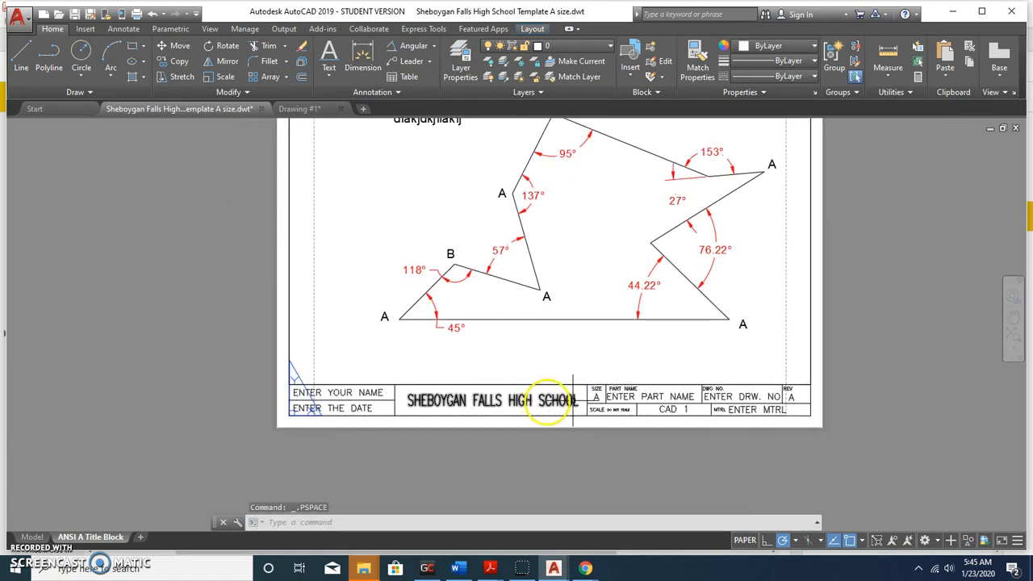
pyautogui.scroll(4, 614, 396)
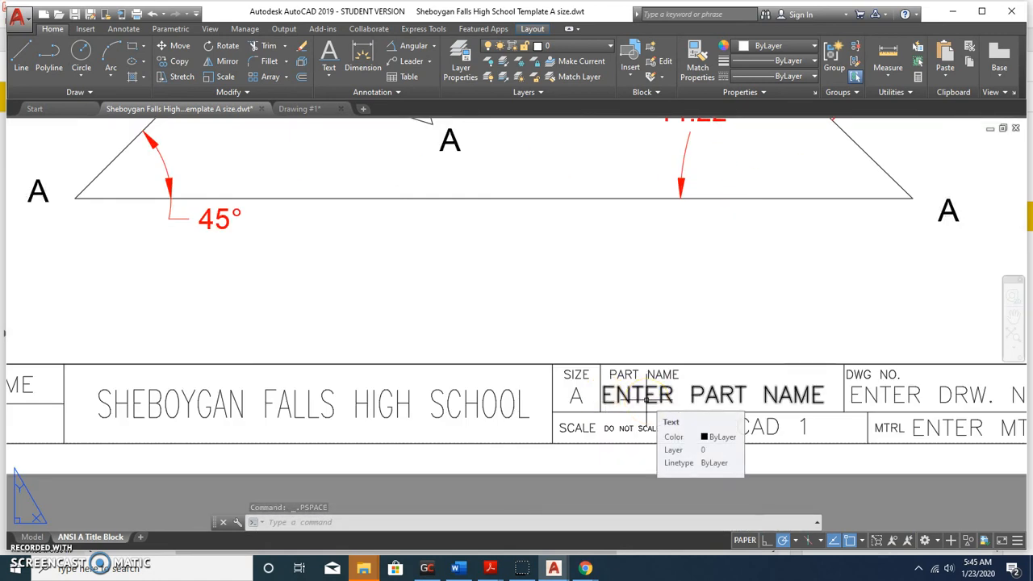
pyautogui.moveTo(732, 367); pyautogui.dragTo(553, 352, button='middle')
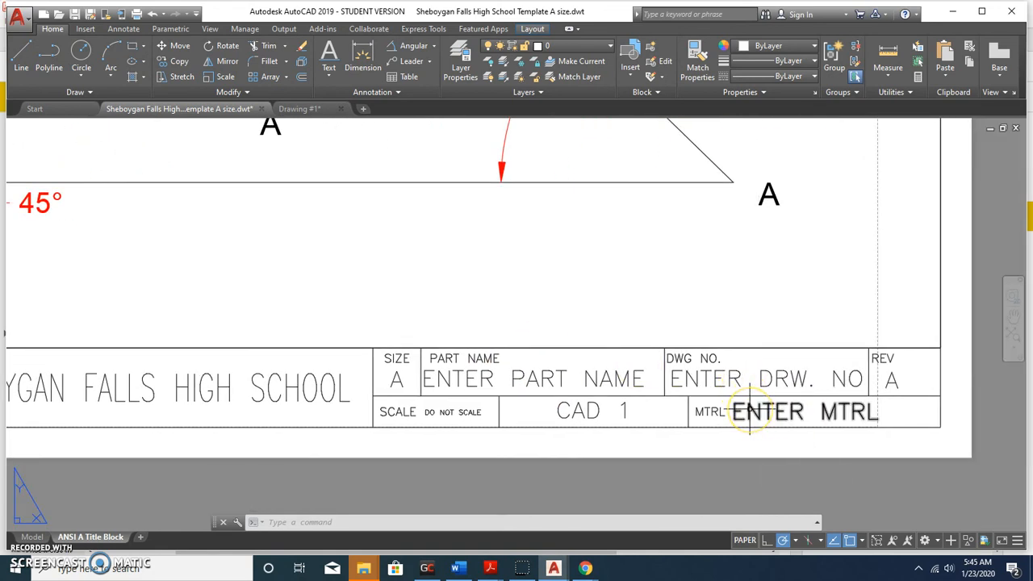
pyautogui.scroll(-5, 330, 316)
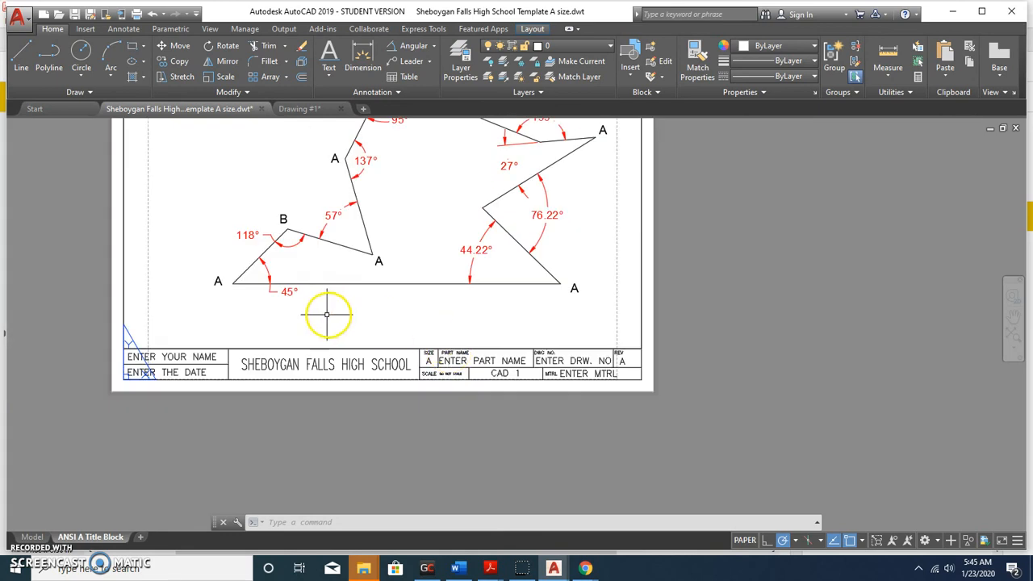
pyautogui.scroll(3, 317, 427)
pyautogui.scroll(2, 317, 427)
pyautogui.scroll(-6, 288, 387)
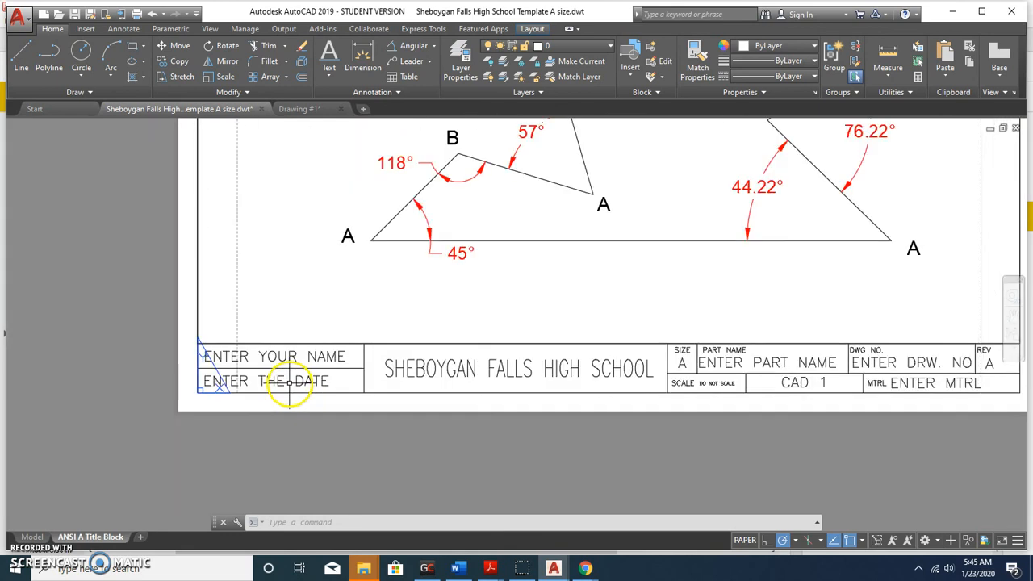
pyautogui.moveTo(409, 393); pyautogui.dragTo(354, 418, button='middle')
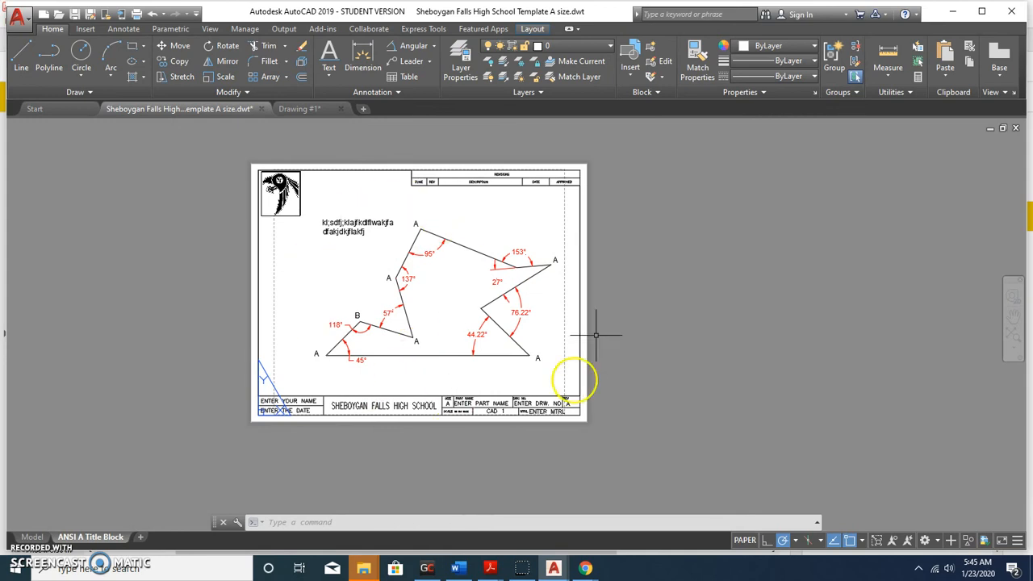